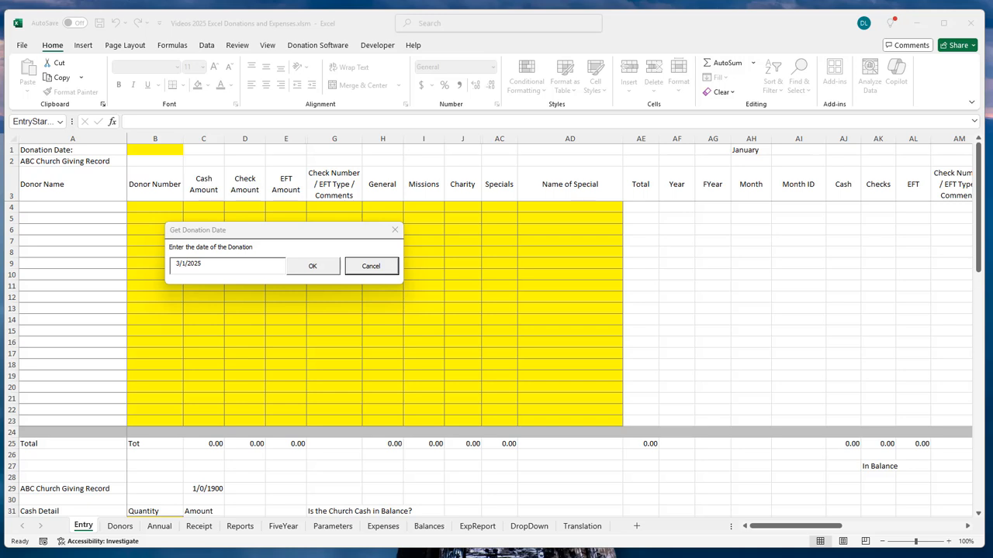
Step: Change the donation date from 3/1/2025 to 6/1/2025 and confirm it
{"action": "left_click", "coordinate": [268, 238]}
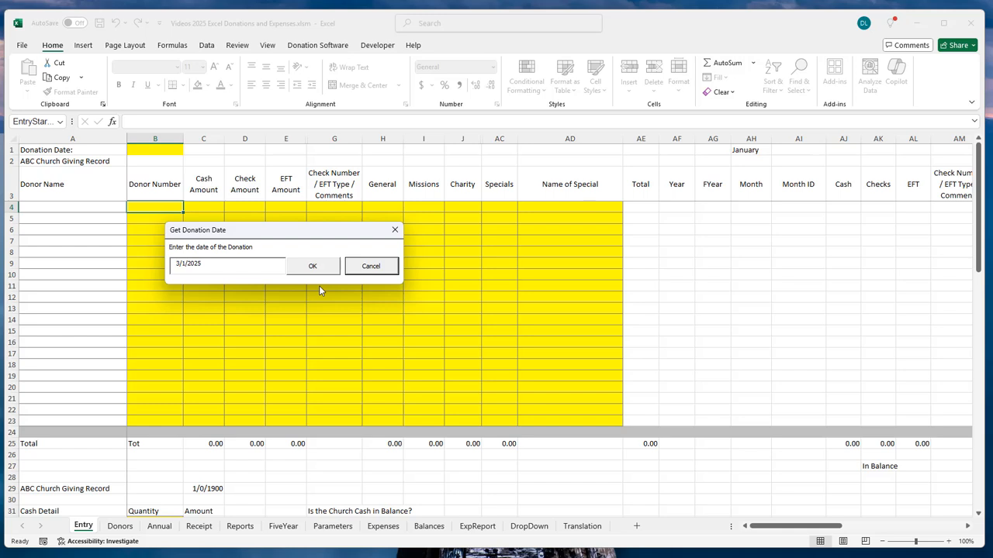
{"action": "key", "text": "BackSpace"}
{"action": "type", "text": "6"}
{"action": "left_click", "coordinate": [314, 267]}
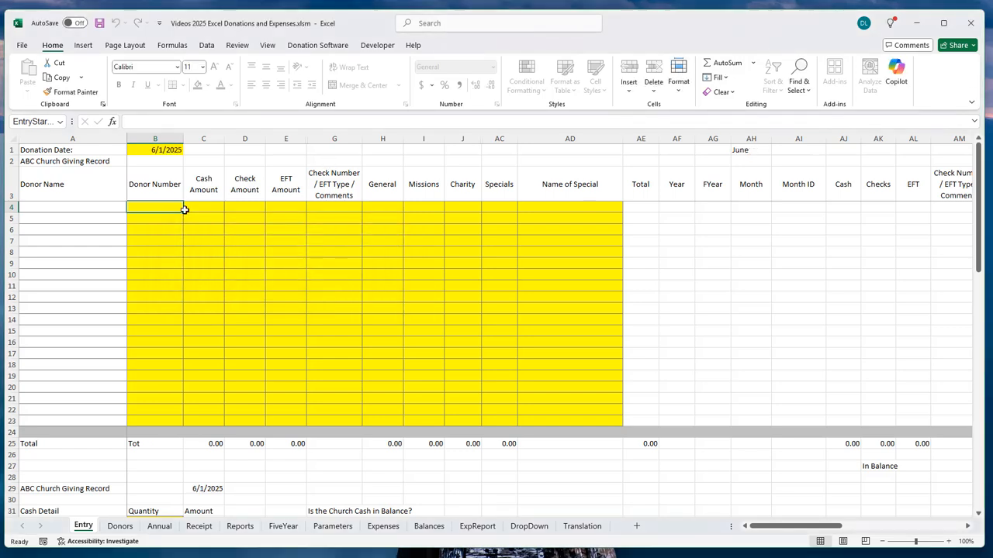
{"action": "left_click", "coordinate": [161, 150]}
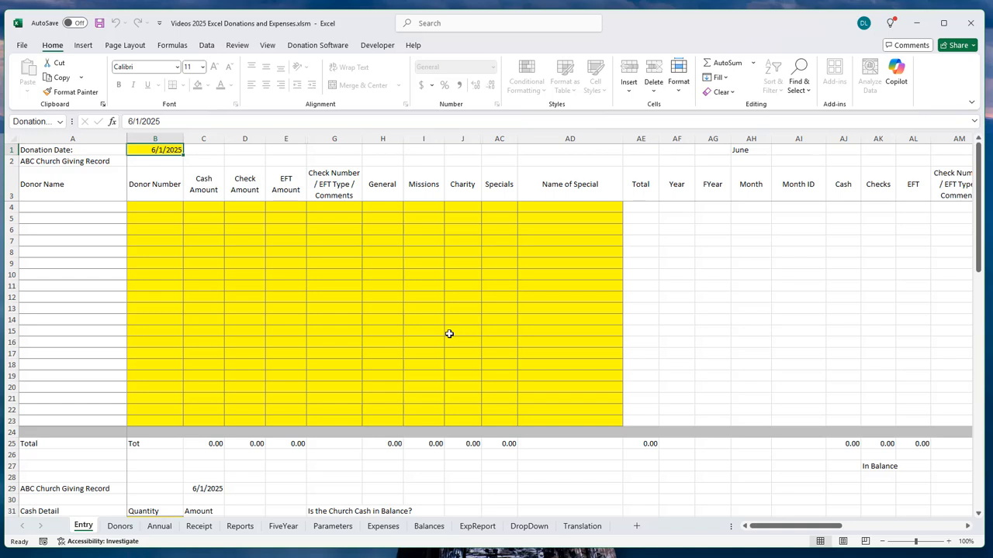
{"action": "key", "text": "Delete"}
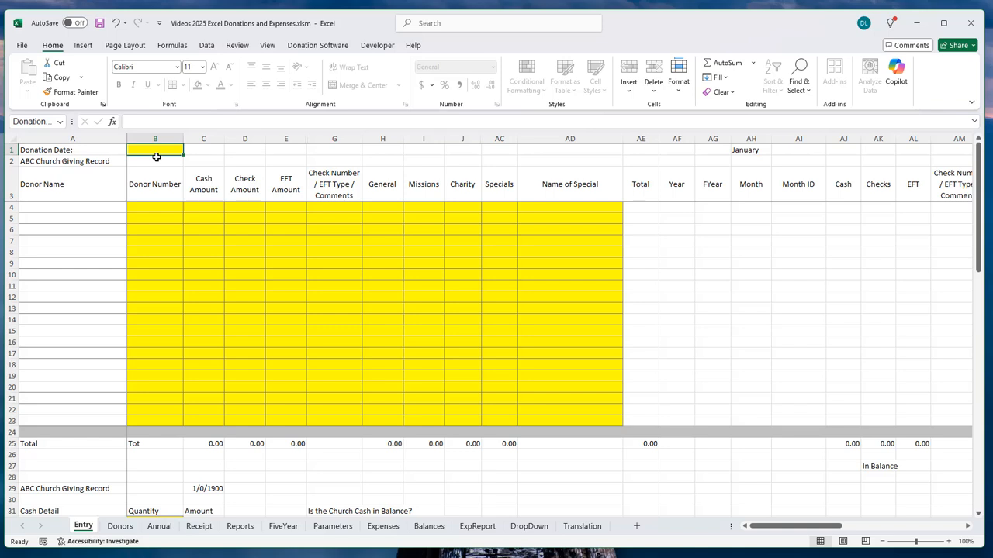
{"action": "type", "text": "6/1/25"}
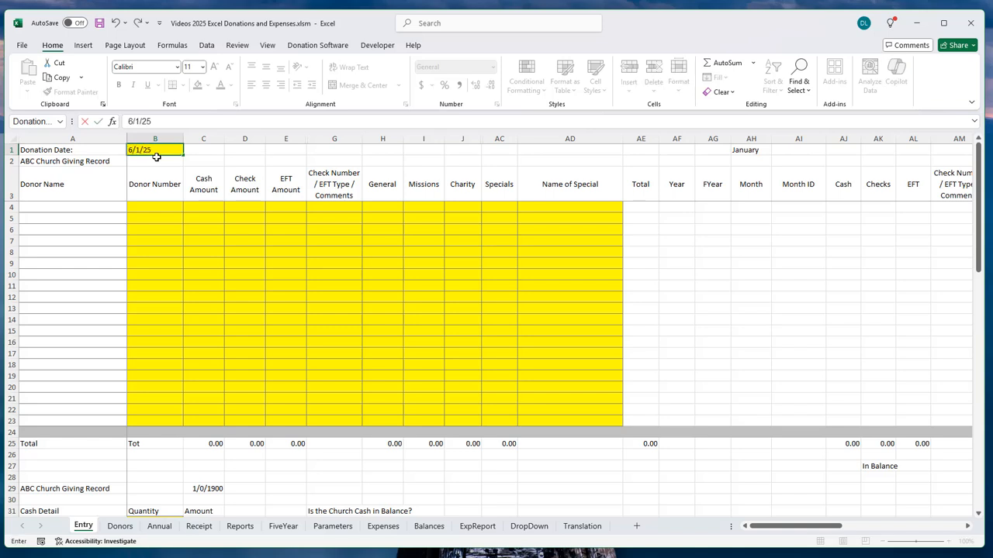
{"action": "key", "text": "Return"}
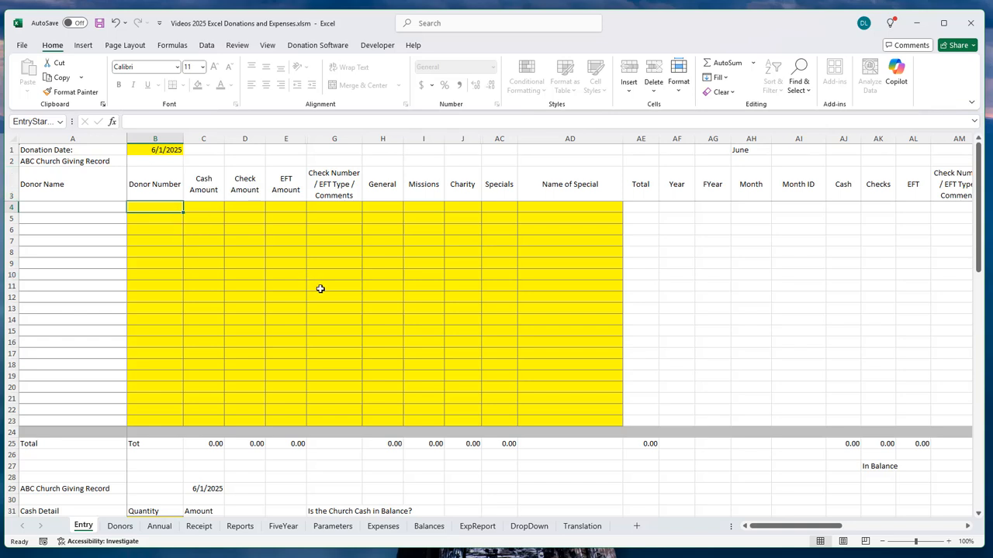
{"action": "left_click", "coordinate": [147, 150]}
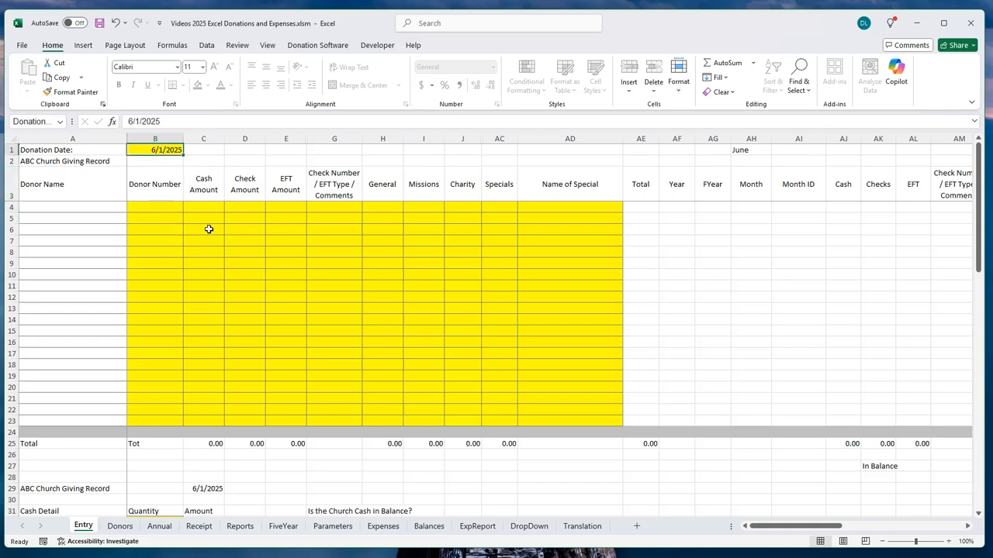
{"action": "left_click", "coordinate": [151, 206]}
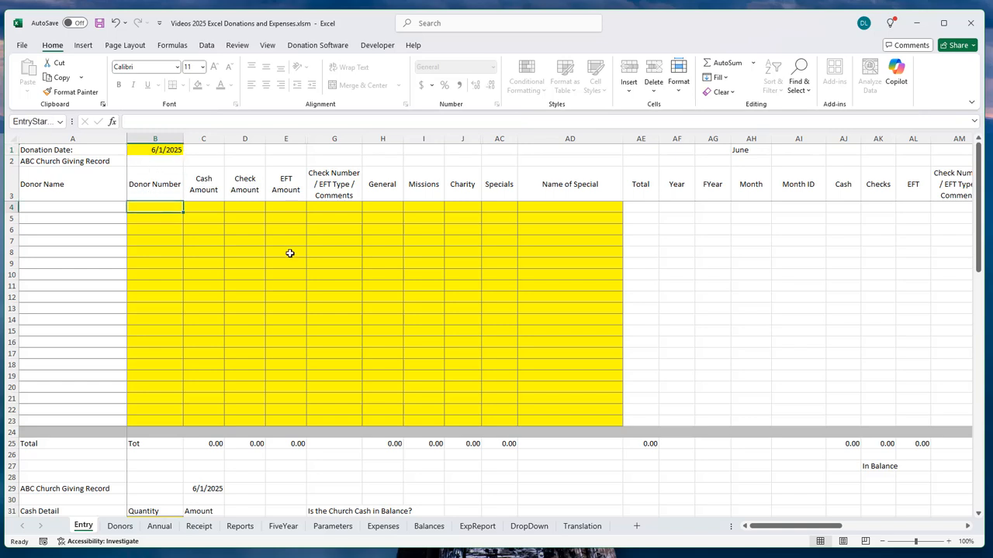
{"action": "left_click", "coordinate": [121, 527]}
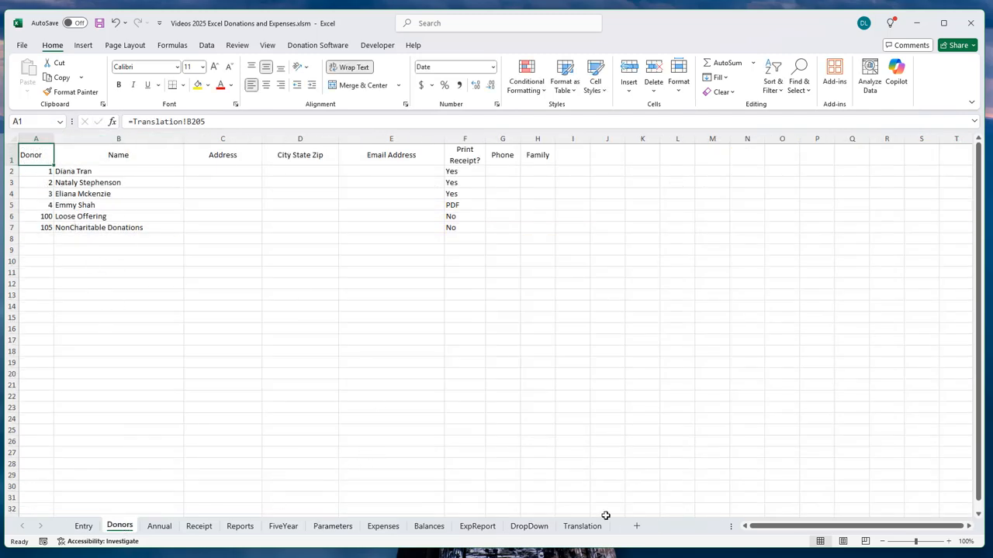
{"action": "left_click", "coordinate": [344, 527]}
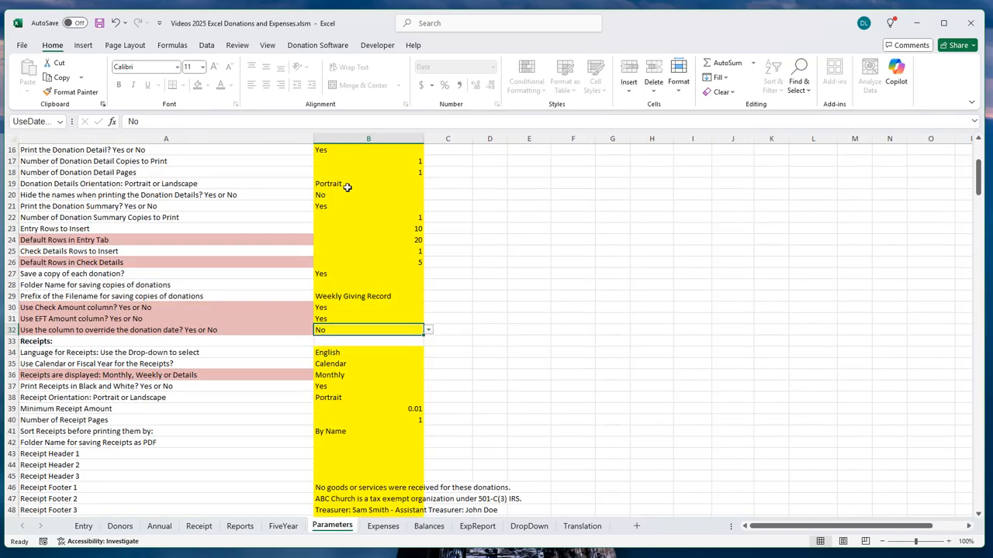
{"action": "scroll", "coordinate": [384, 265], "scroll_direction": "up", "scroll_amount": 5}
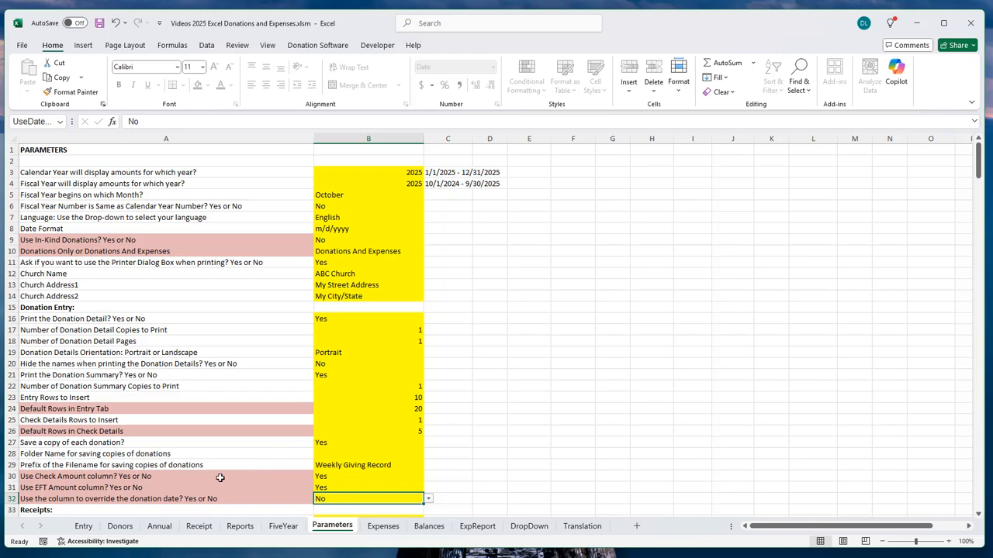
{"action": "left_click", "coordinate": [84, 527]}
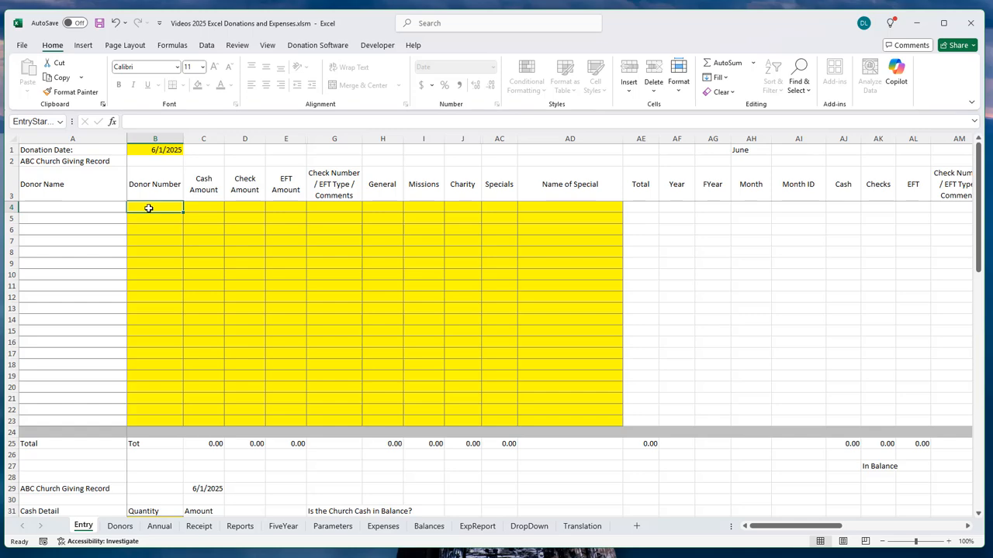
Step: Check the Donors list, then enter donor number 2 in B4 so the name fills in
{"action": "left_click", "coordinate": [120, 526]}
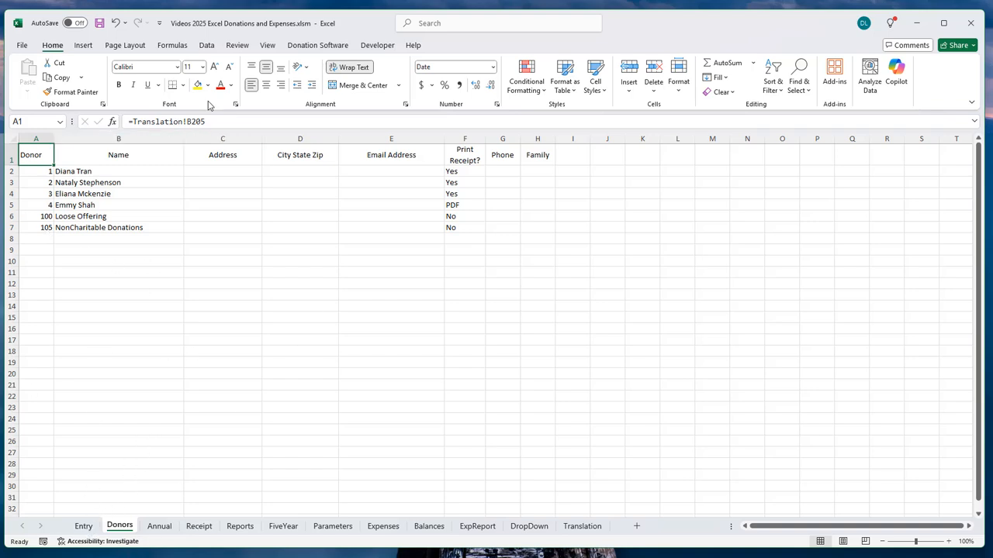
{"action": "left_click", "coordinate": [90, 530]}
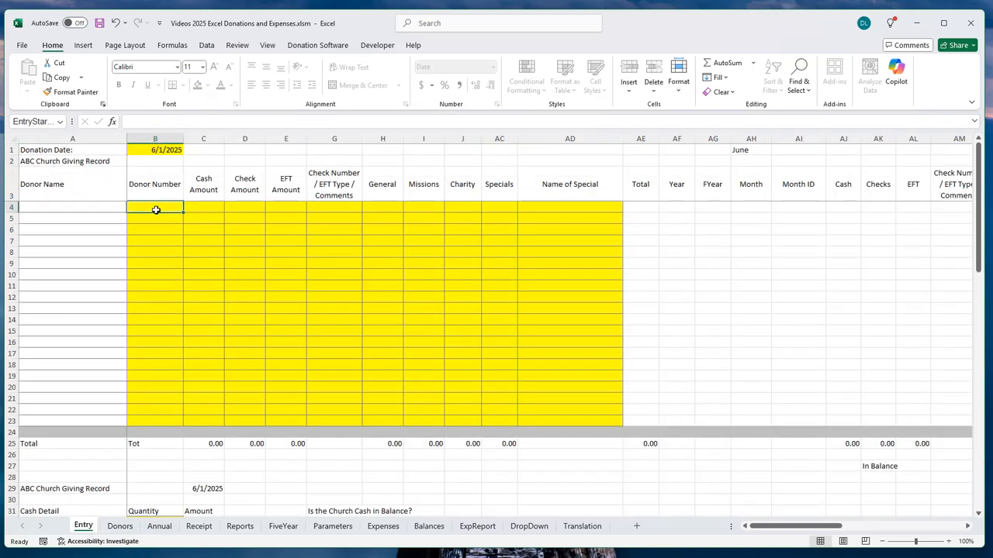
{"action": "type", "text": "2"}
{"action": "key", "text": "Tab"}
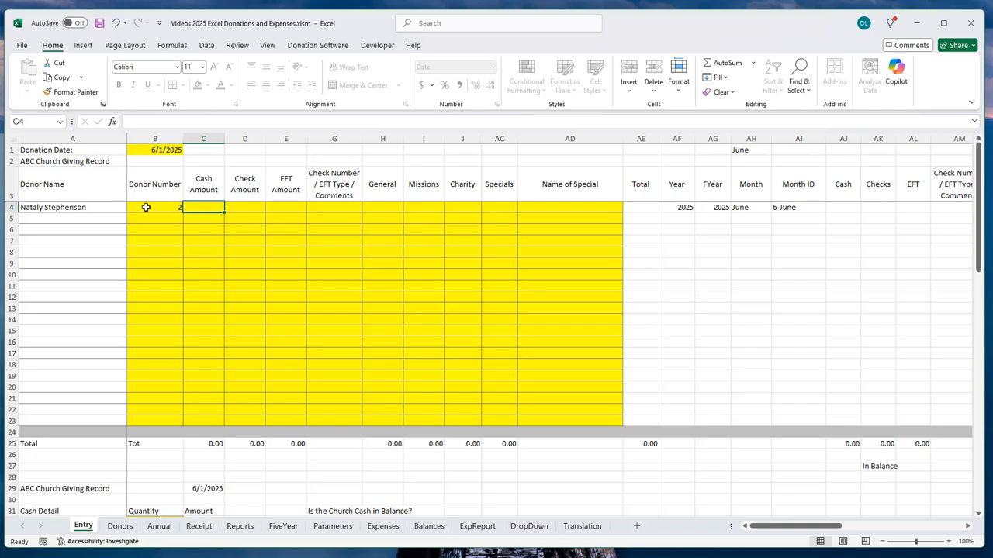
{"action": "left_click", "coordinate": [48, 208]}
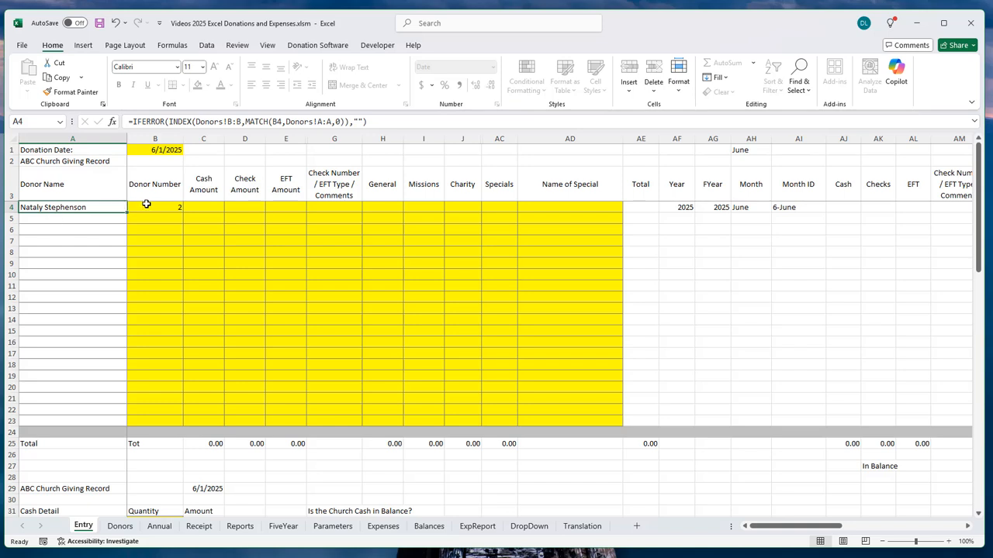
Step: Enter 100.00 cash in C4, split 50.00 to General and 50.00 to Missions
{"action": "left_click", "coordinate": [206, 205]}
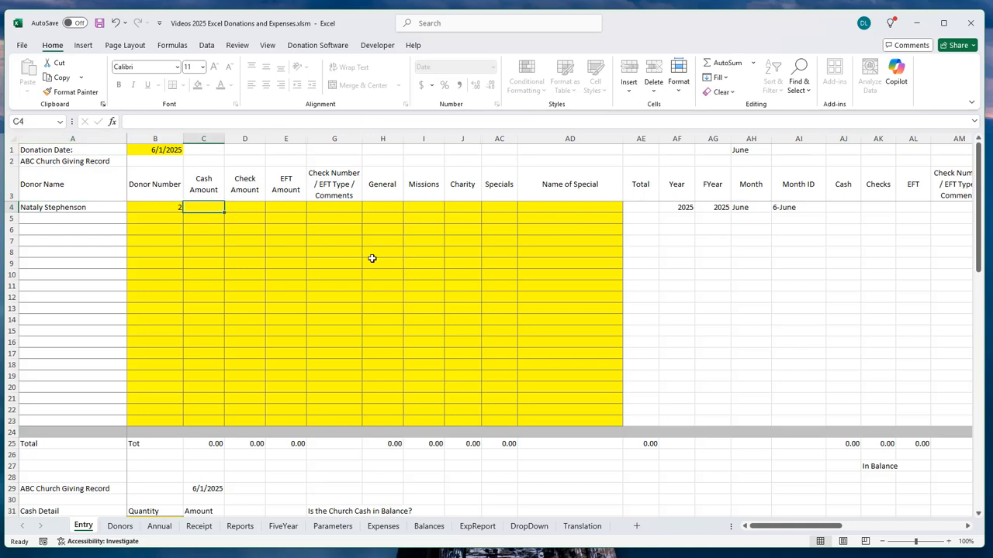
{"action": "type", "text": "100"}
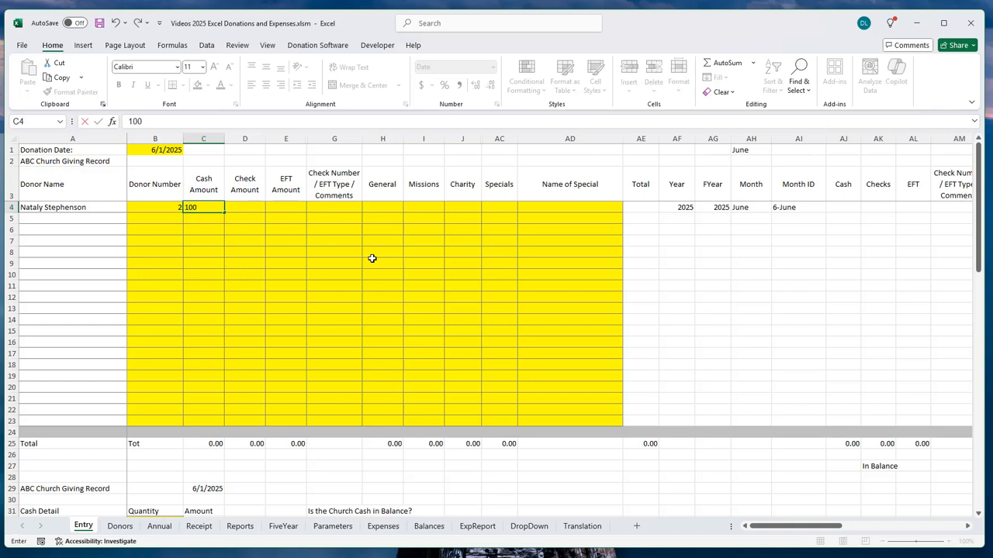
{"action": "key", "text": "Tab"}
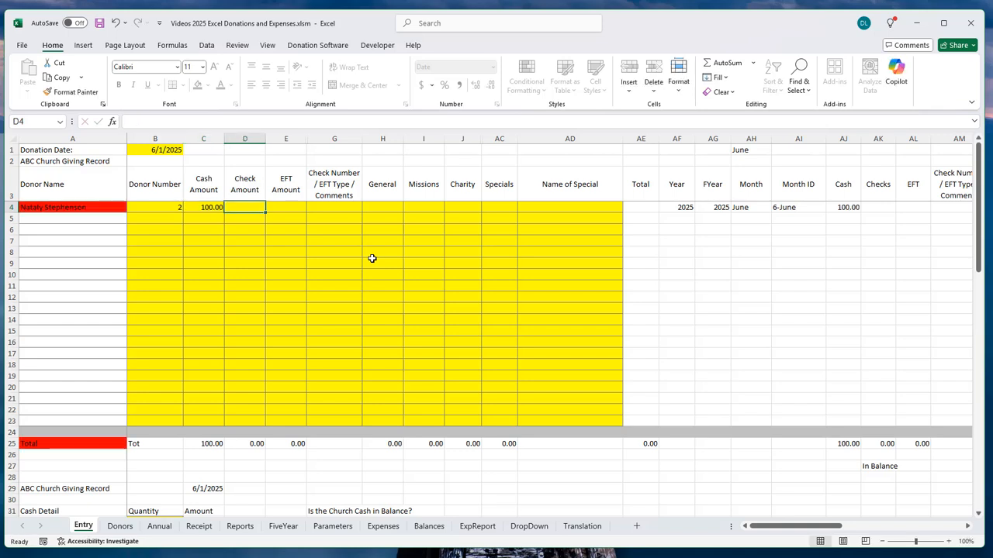
{"action": "key", "text": "Tab"}
{"action": "key", "text": "Tab"}
{"action": "key", "text": "Tab"}
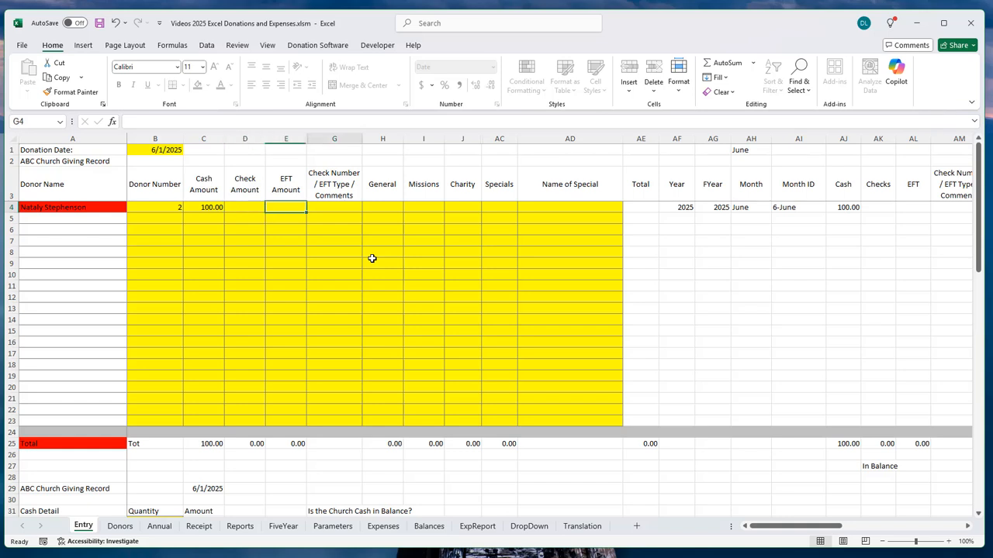
{"action": "type", "text": "50"}
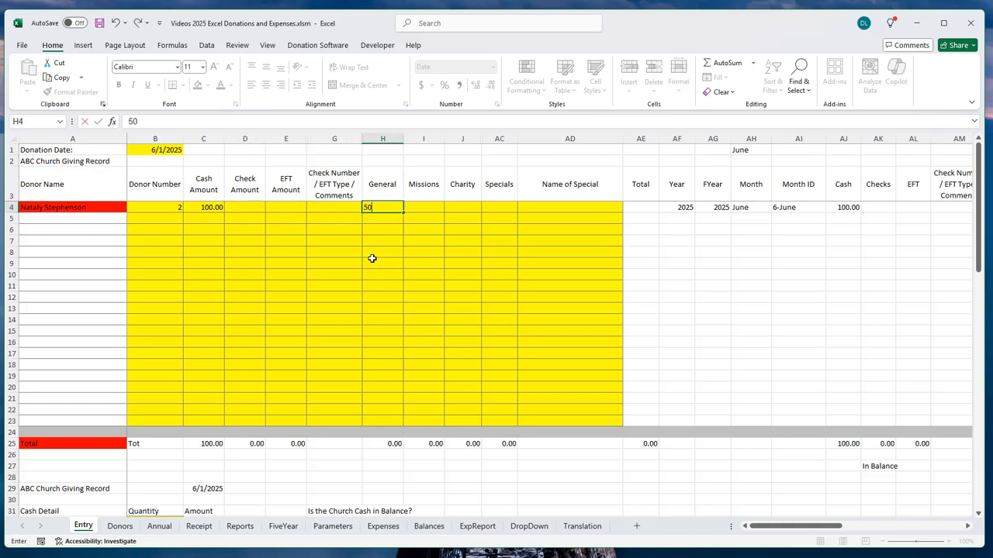
{"action": "key", "text": "Tab"}
{"action": "type", "text": "50"}
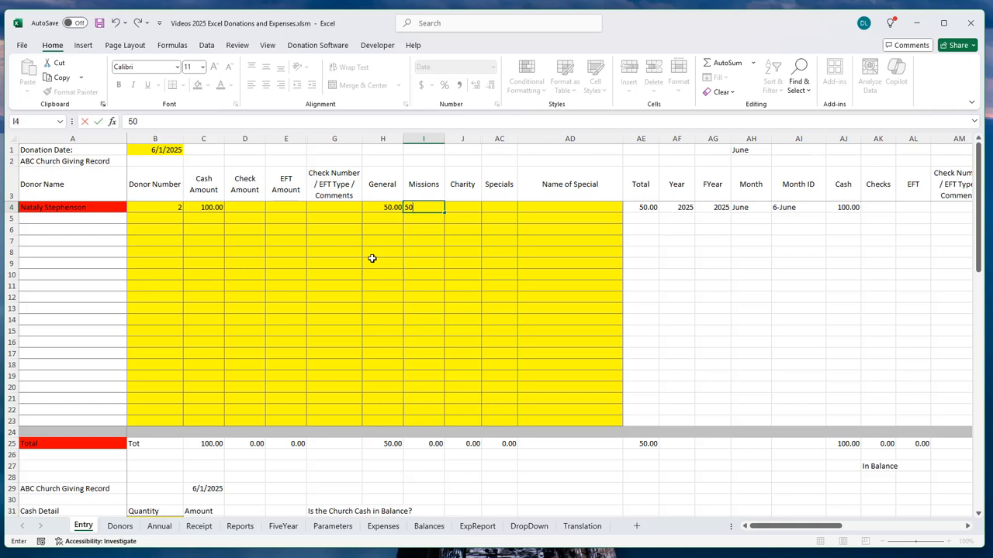
{"action": "key", "text": "Tab"}
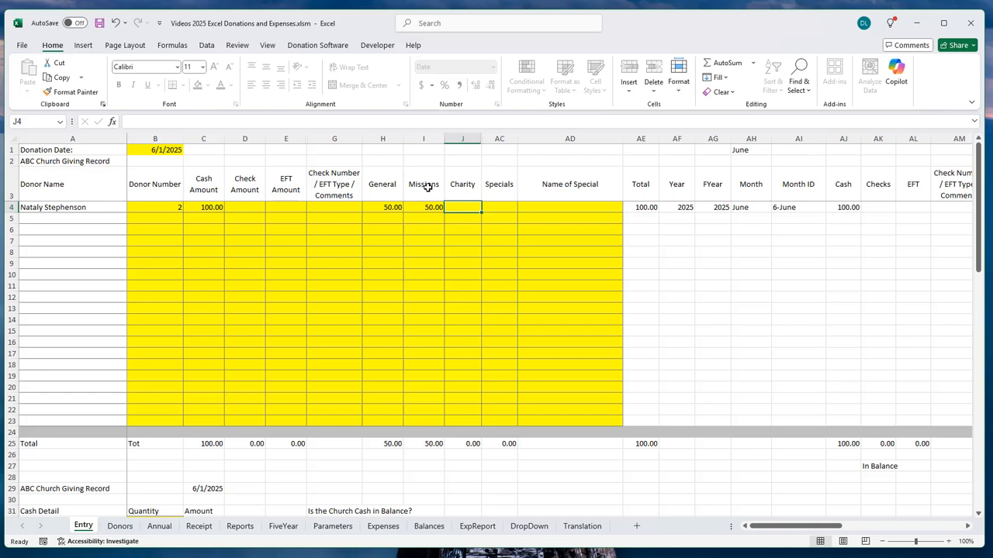
{"action": "left_click", "coordinate": [149, 222]}
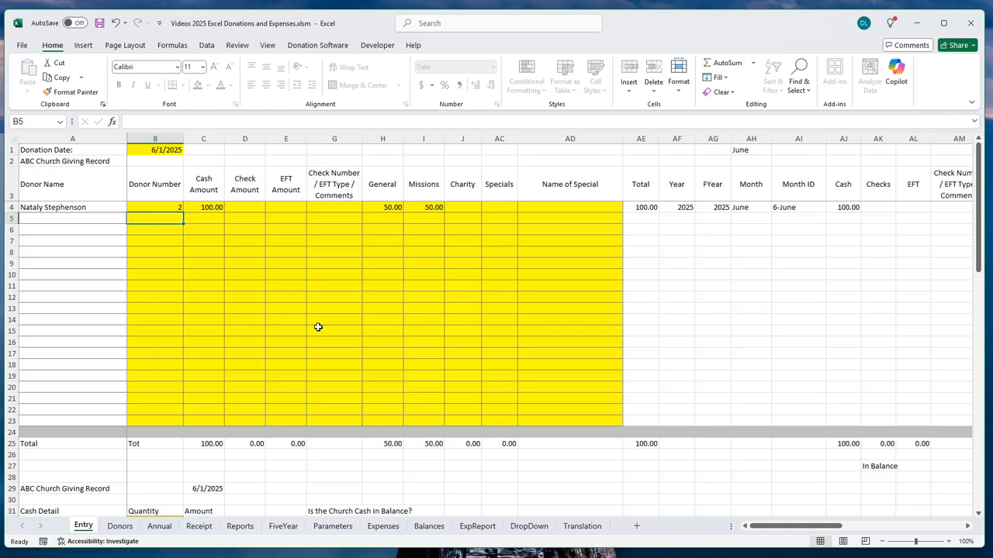
Step: Find the donor by name in Donor Lookup and place donor number 3 in row 5
{"action": "left_click", "coordinate": [314, 49]}
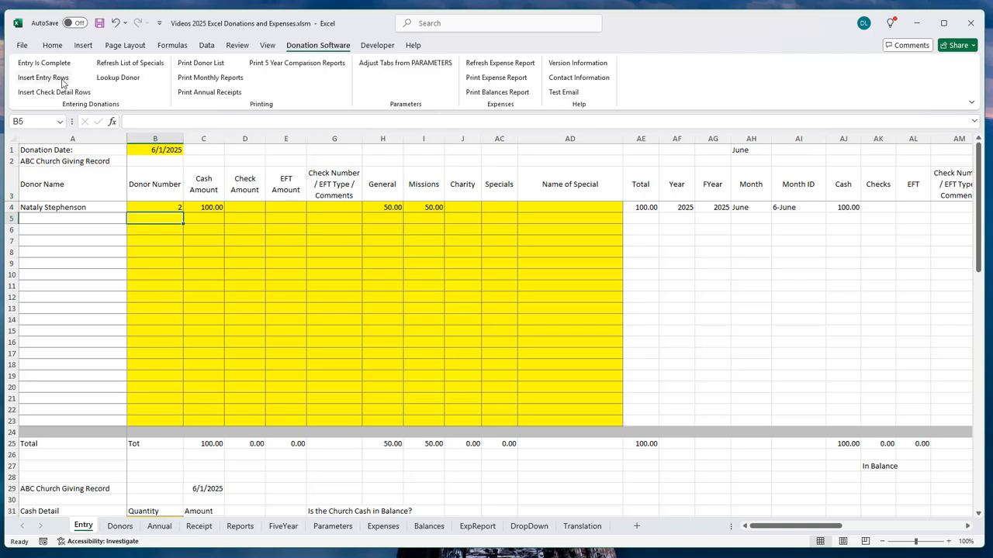
{"action": "left_click", "coordinate": [124, 81]}
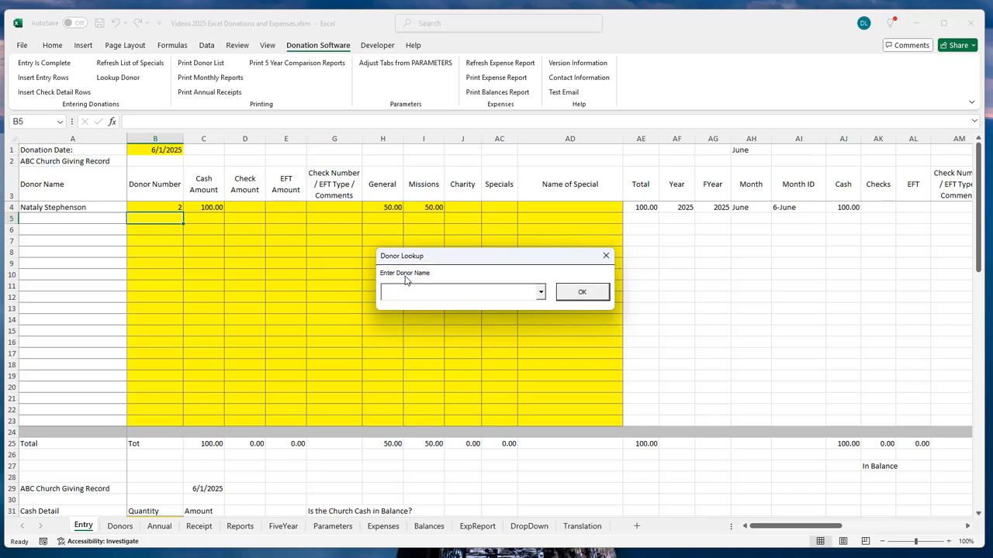
{"action": "type", "text": "el"}
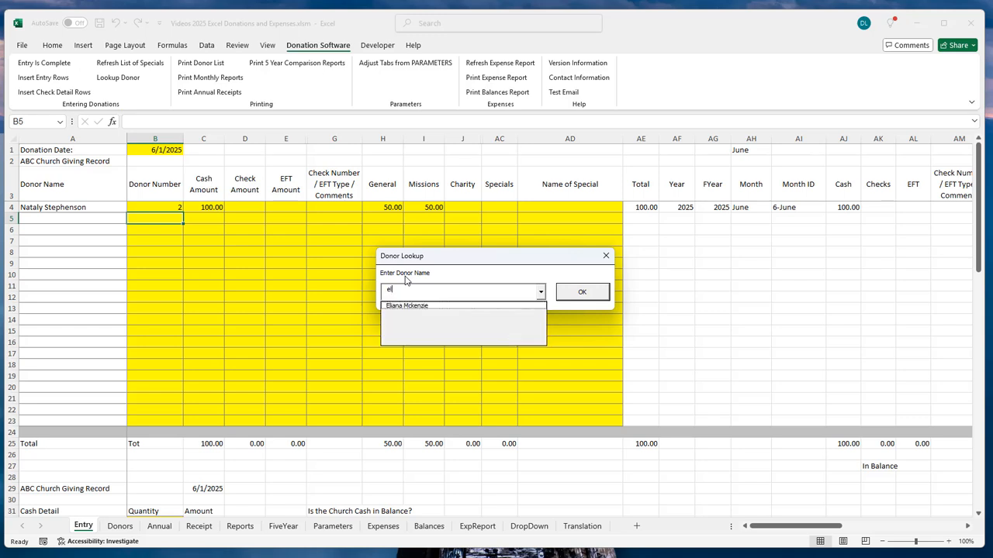
{"action": "key", "text": "BackSpace"}
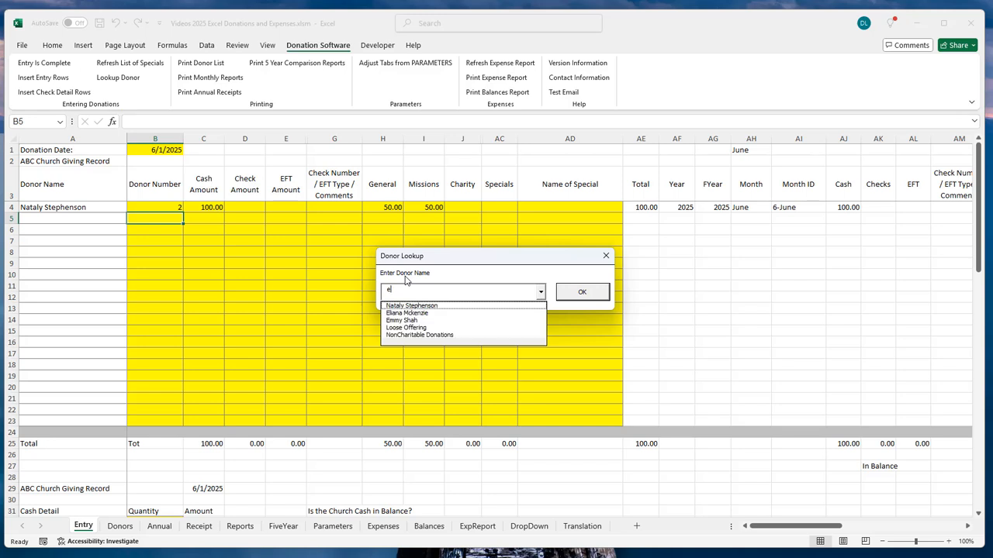
{"action": "left_click", "coordinate": [418, 314]}
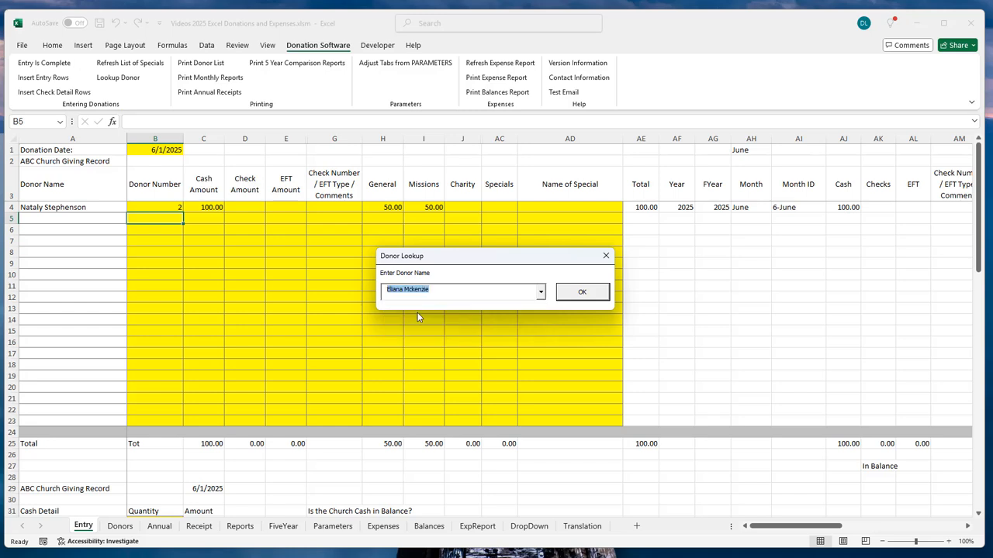
{"action": "left_click", "coordinate": [581, 292]}
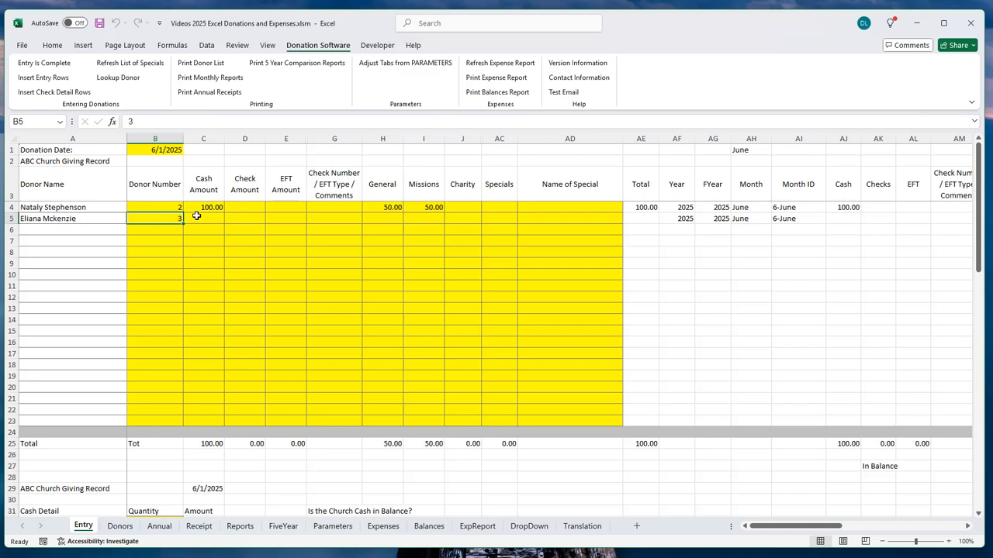
Step: Enter a 75.00 check amount in D5 with check number 564
{"action": "left_click", "coordinate": [235, 222]}
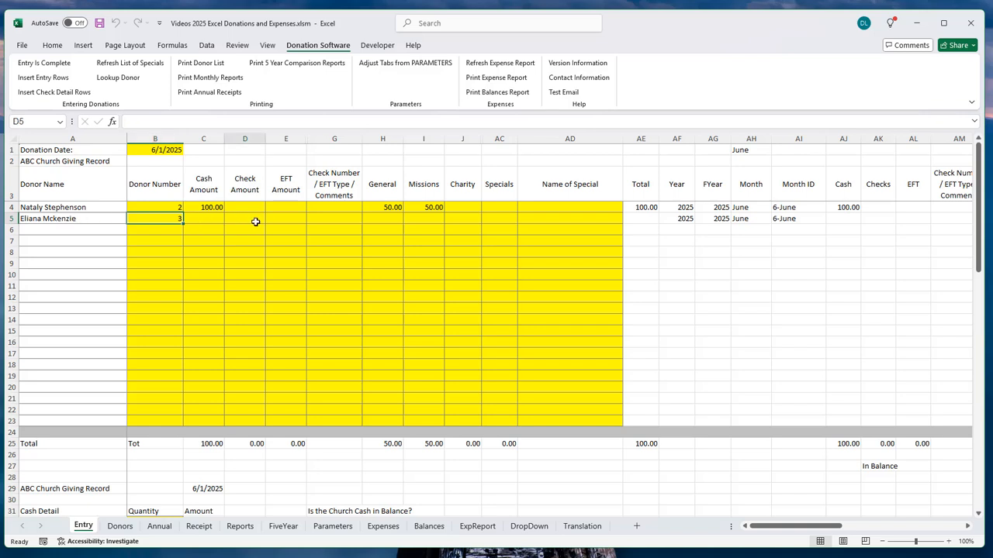
{"action": "type", "text": "7"}
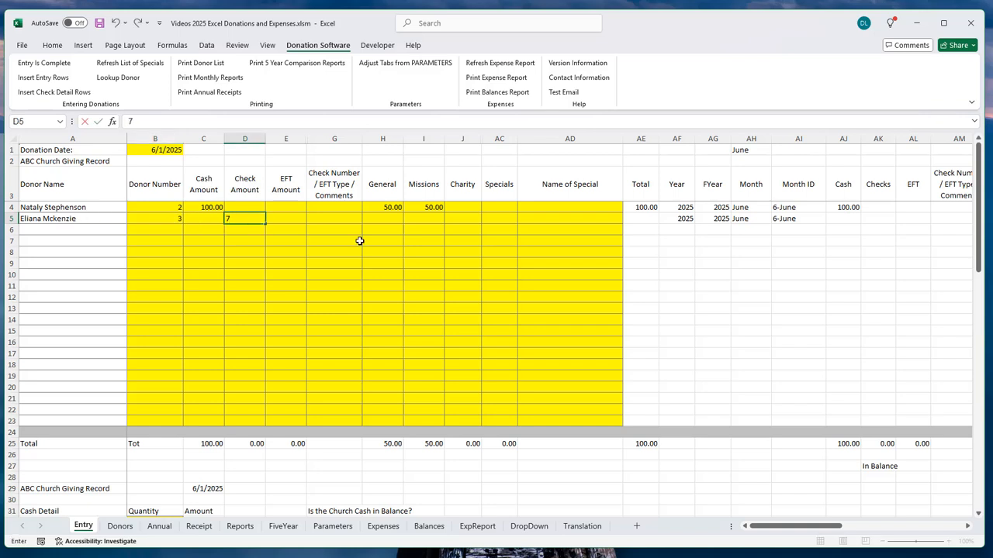
{"action": "type", "text": "5"}
{"action": "key", "text": "Tab"}
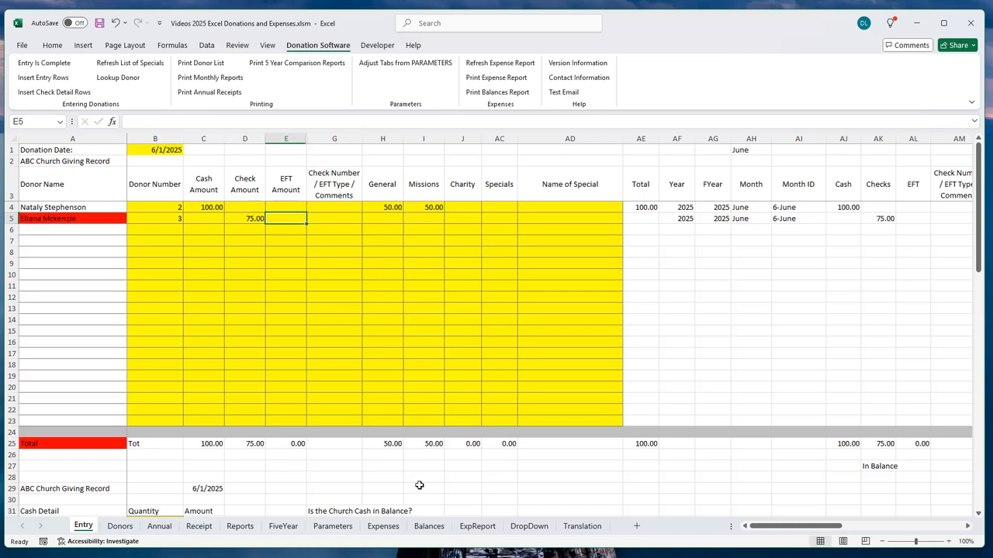
{"action": "left_click", "coordinate": [338, 220]}
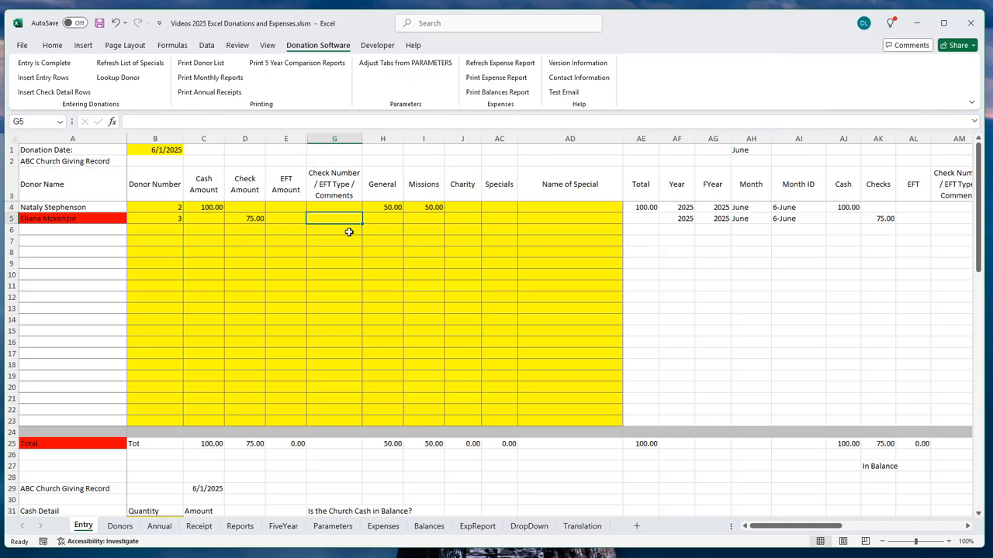
{"action": "type", "text": "564"}
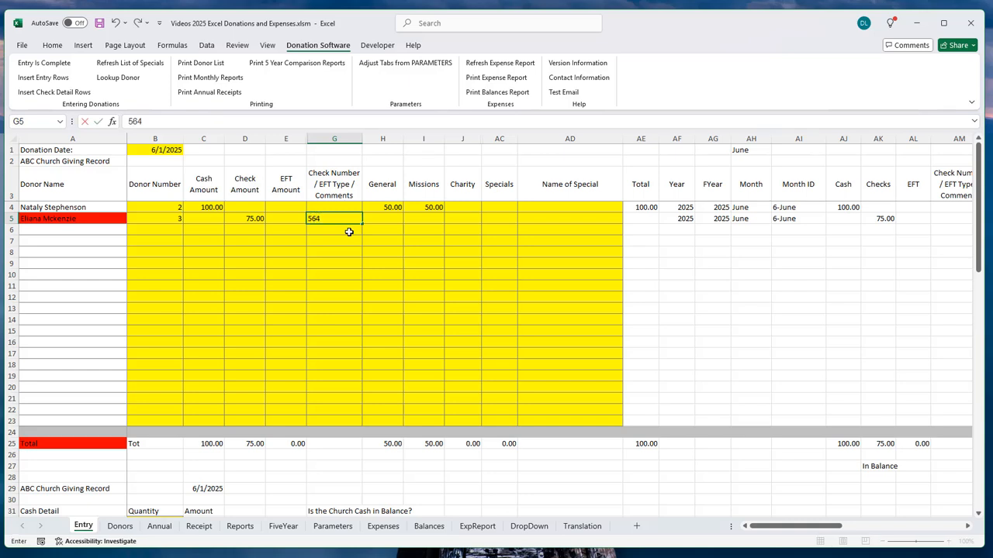
{"action": "key", "text": "Tab"}
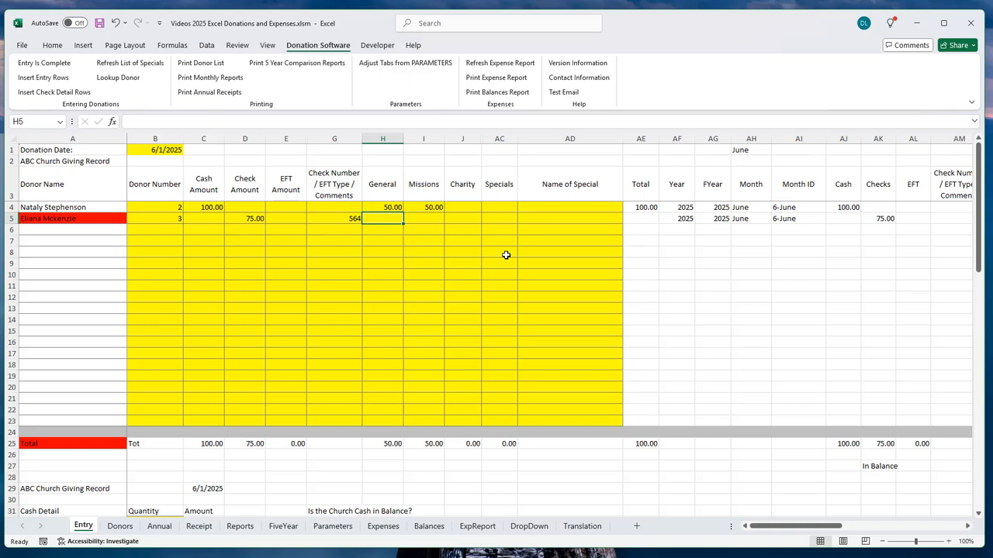
Step: Split row 5's check 25.00 each to General, Missions and Charity
{"action": "type", "text": "25"}
{"action": "key", "text": "Tab"}
{"action": "type", "text": "25"}
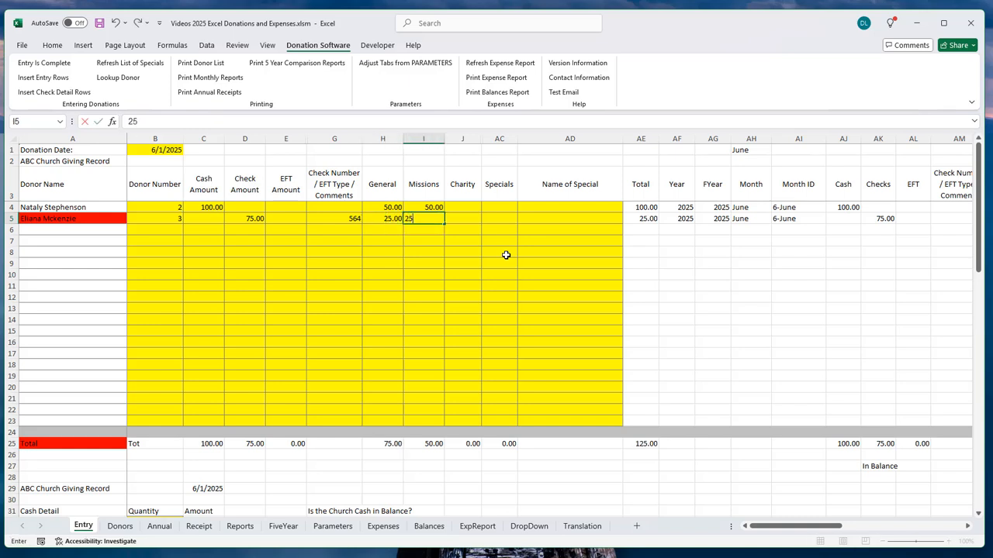
{"action": "key", "text": "Tab"}
{"action": "type", "text": "25"}
{"action": "key", "text": "Tab"}
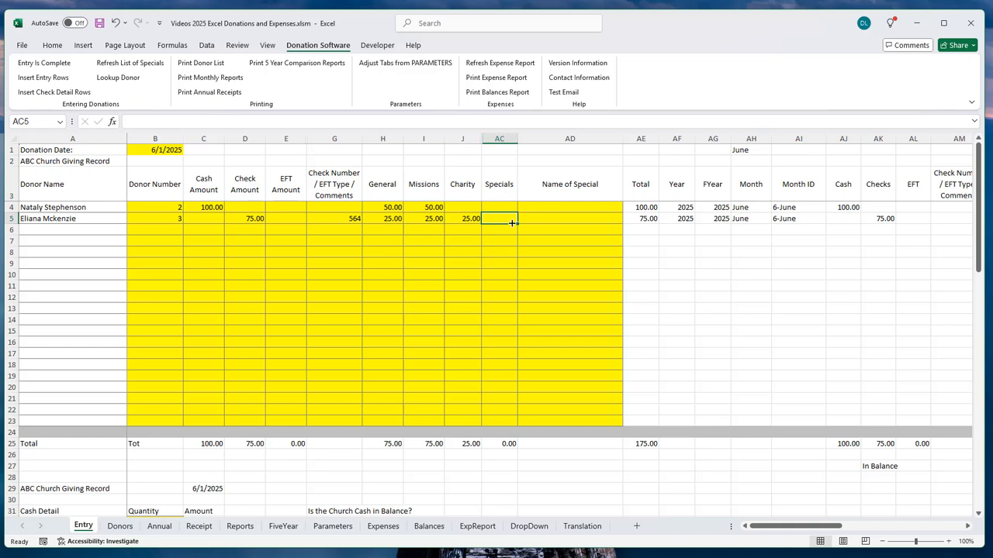
{"action": "left_click", "coordinate": [162, 229]}
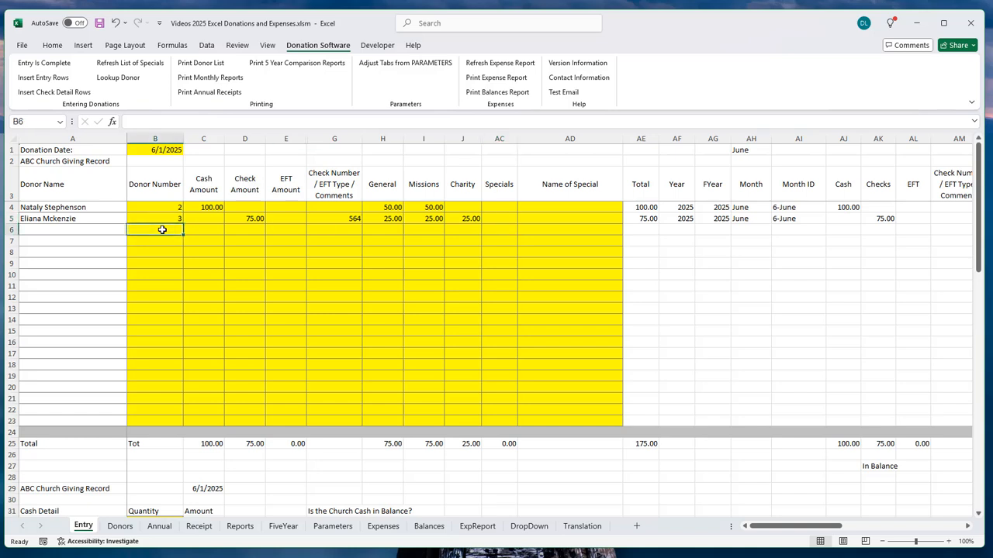
Step: Enter donor number 1 in row 6 with 10.00 cash and a 50.00 check, then review both amounts
{"action": "type", "text": "1"}
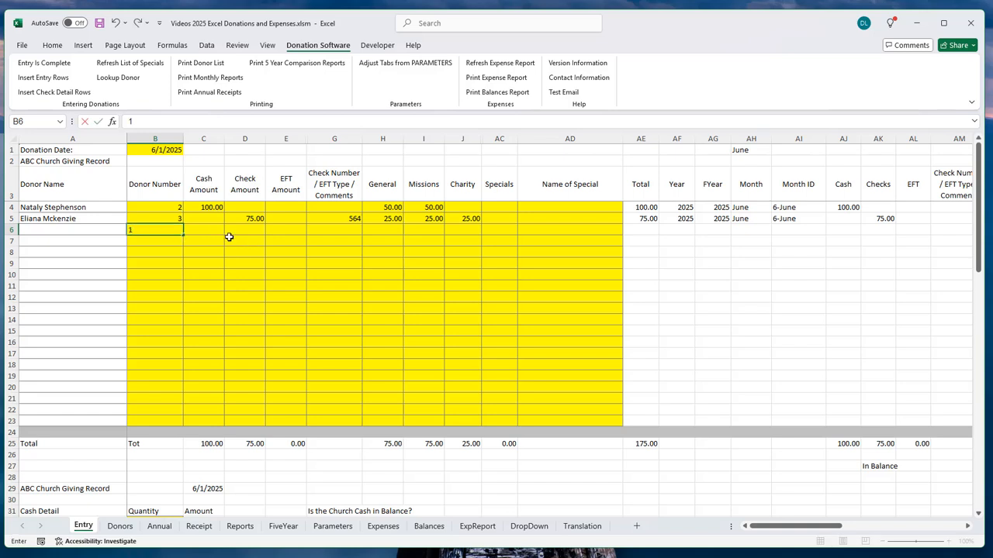
{"action": "left_click", "coordinate": [206, 230]}
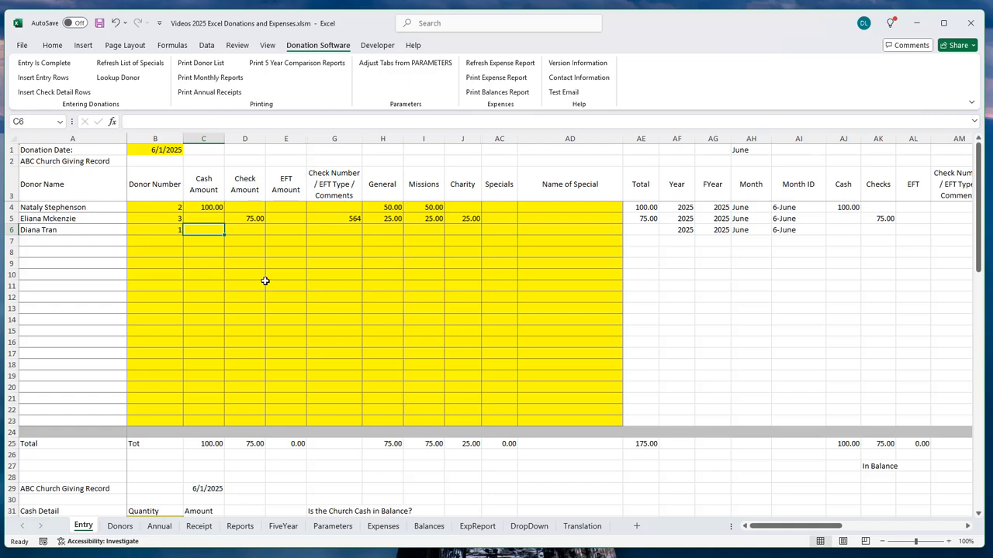
{"action": "left_click", "coordinate": [246, 230]}
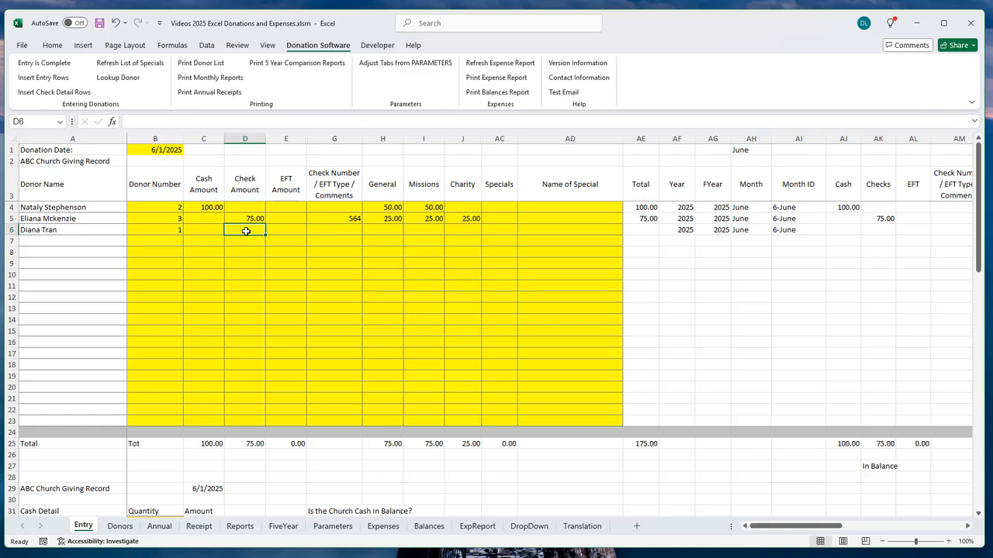
{"action": "type", "text": "50"}
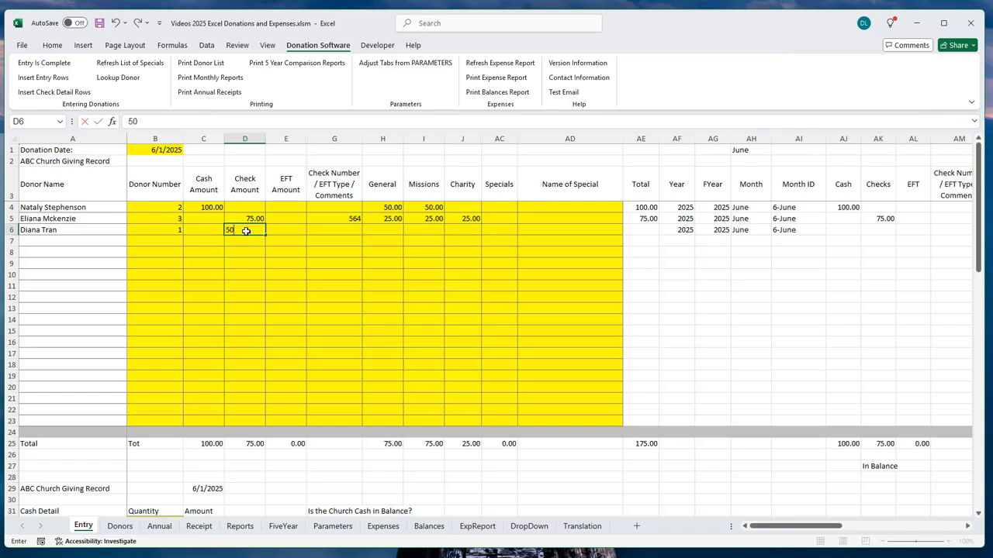
{"action": "key", "text": "Left"}
{"action": "type", "text": "10"}
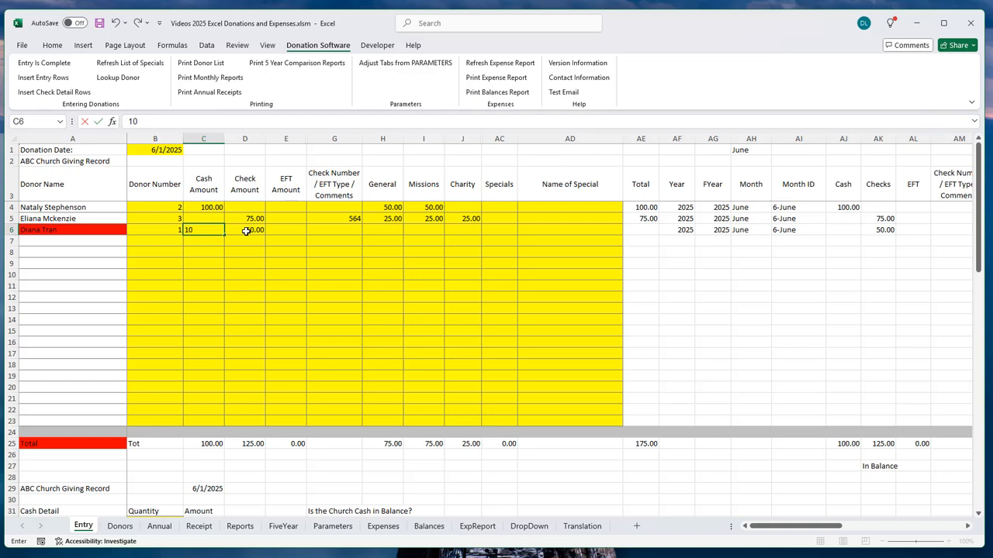
{"action": "key", "text": "Right"}
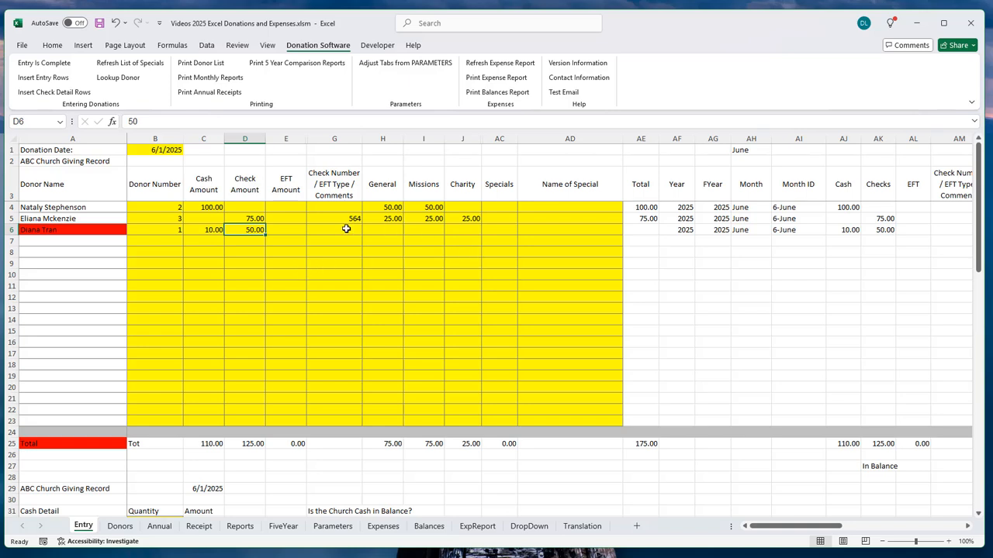
{"action": "left_click", "coordinate": [201, 230]}
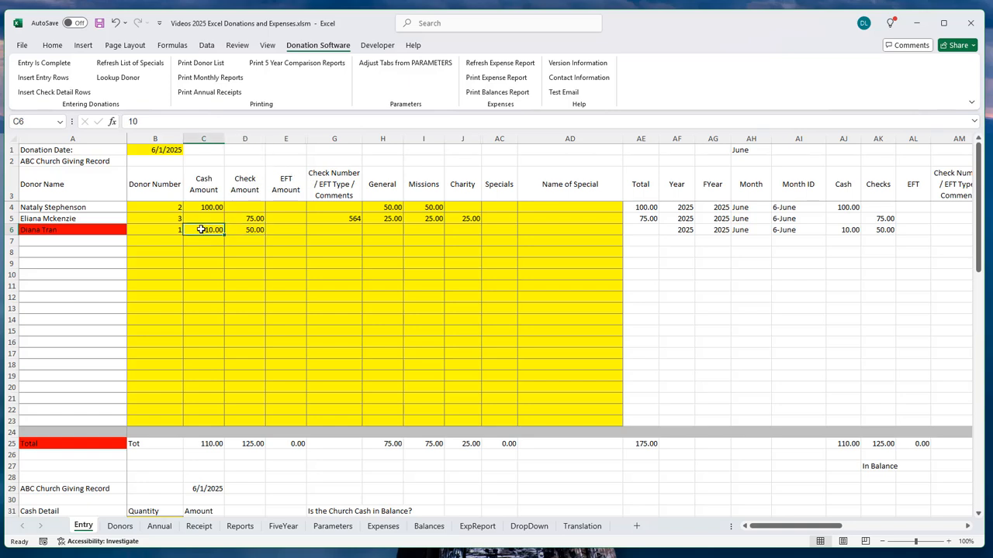
{"action": "left_click", "coordinate": [248, 230]}
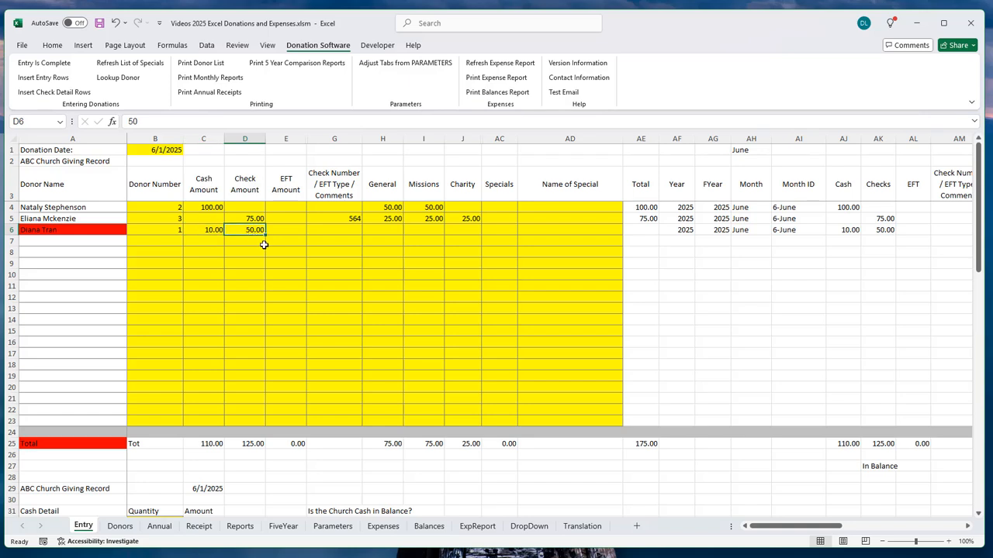
{"action": "left_click", "coordinate": [389, 232]}
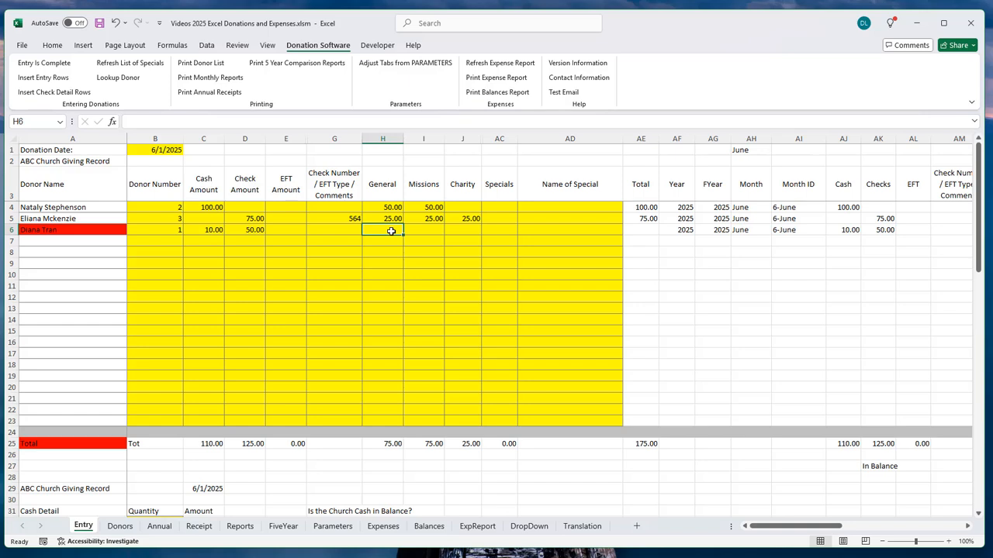
Step: Put 25.00 in General and 25.00 in Missions for row 6, then check the C6:D6 sum
{"action": "type", "text": "25"}
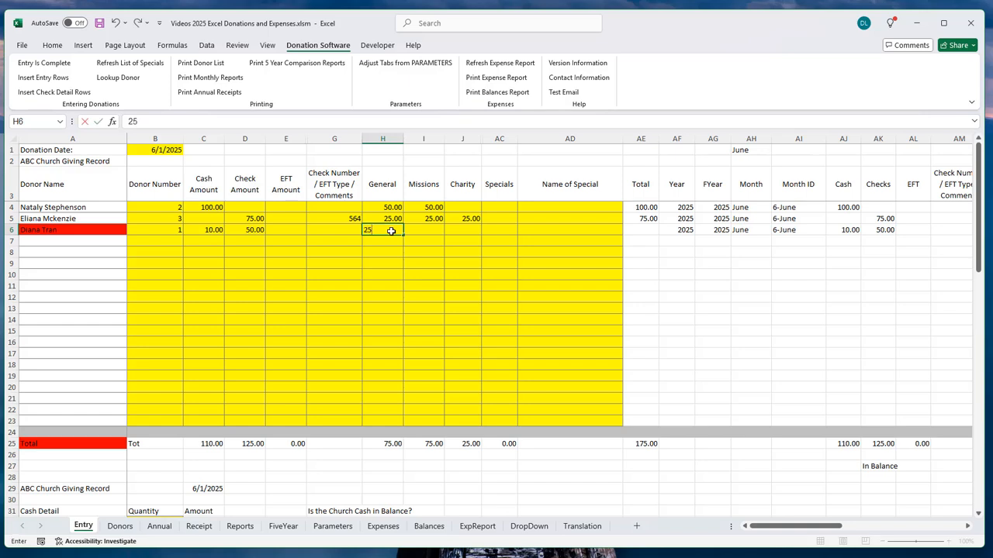
{"action": "key", "text": "Tab"}
{"action": "type", "text": "25"}
{"action": "key", "text": "Tab"}
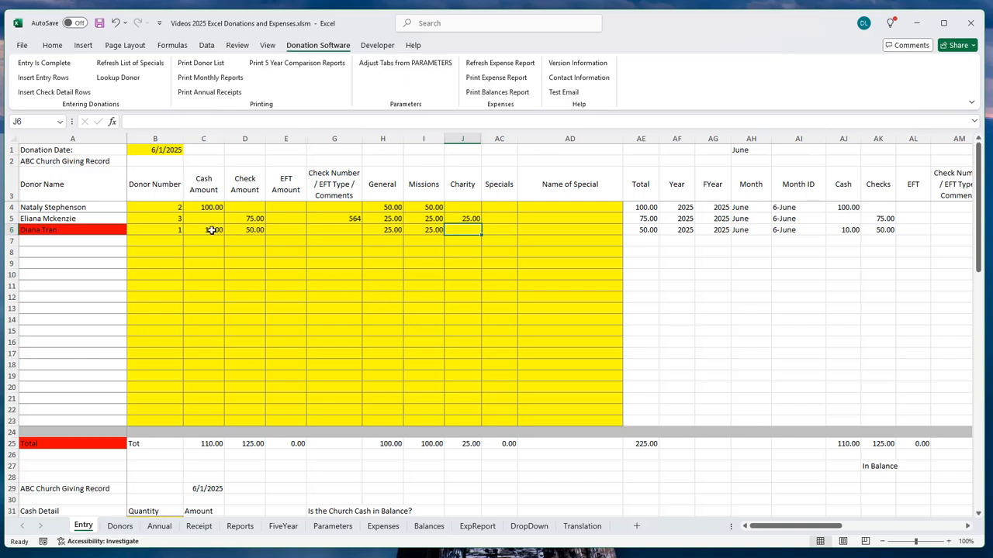
{"action": "left_click_drag", "start_coordinate": [213, 230], "coordinate": [240, 227]}
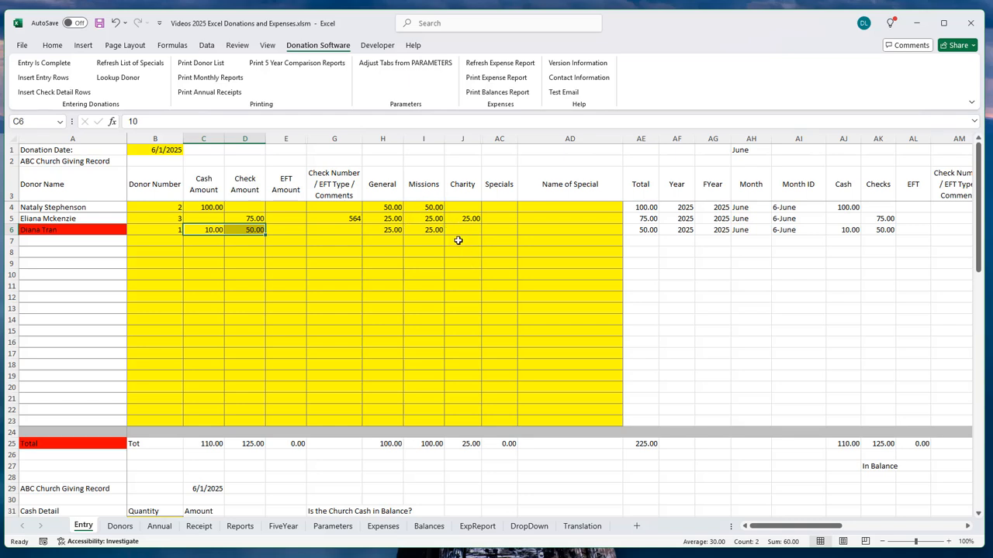
{"action": "left_click", "coordinate": [58, 230]}
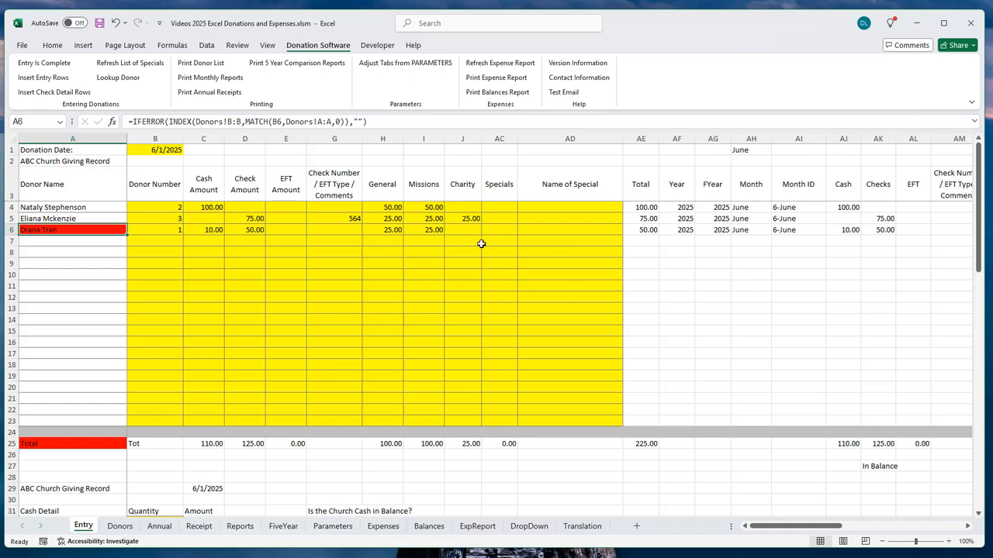
Step: Enter check number 114 for row 6's 50.00 check
{"action": "left_click", "coordinate": [346, 232]}
{"action": "type", "text": "114"}
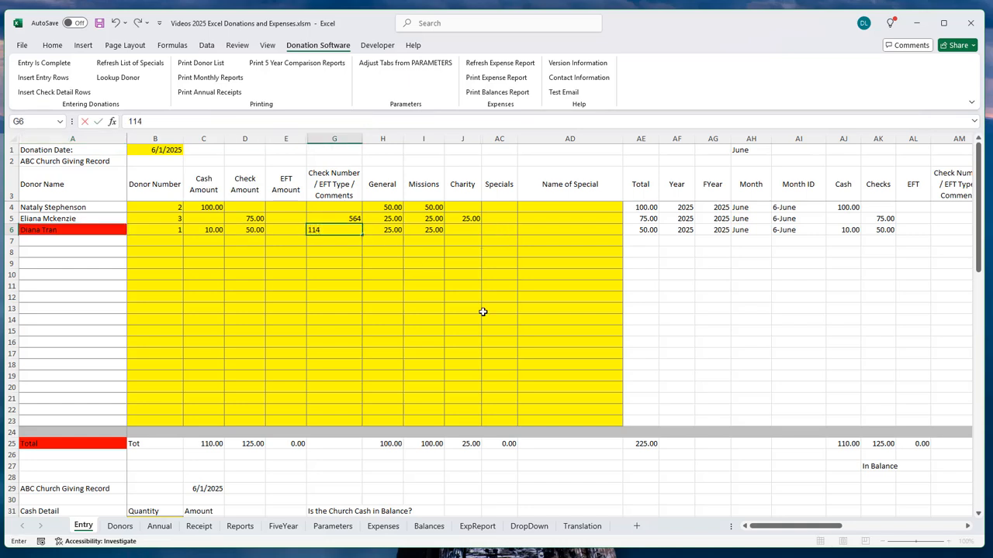
{"action": "key", "text": "Tab"}
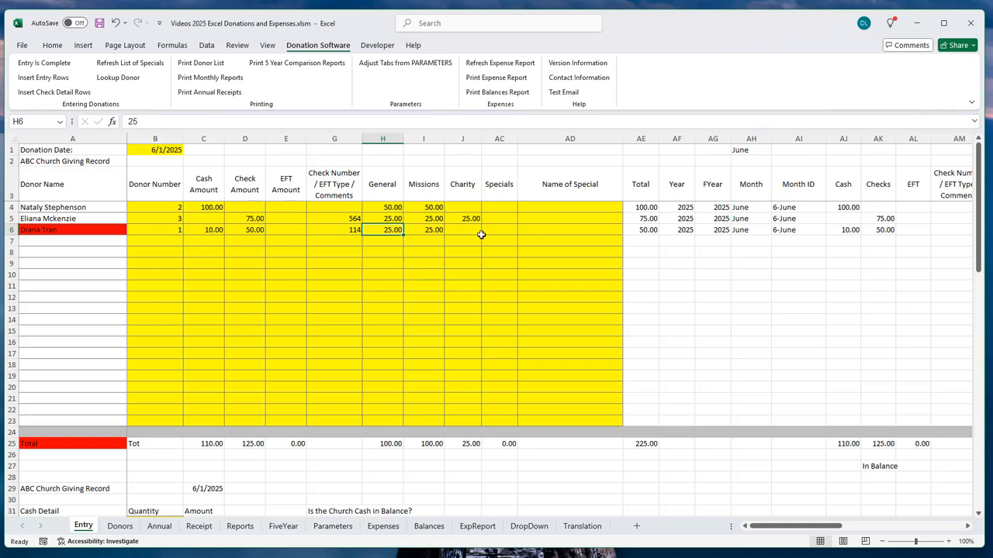
{"action": "left_click", "coordinate": [534, 231]}
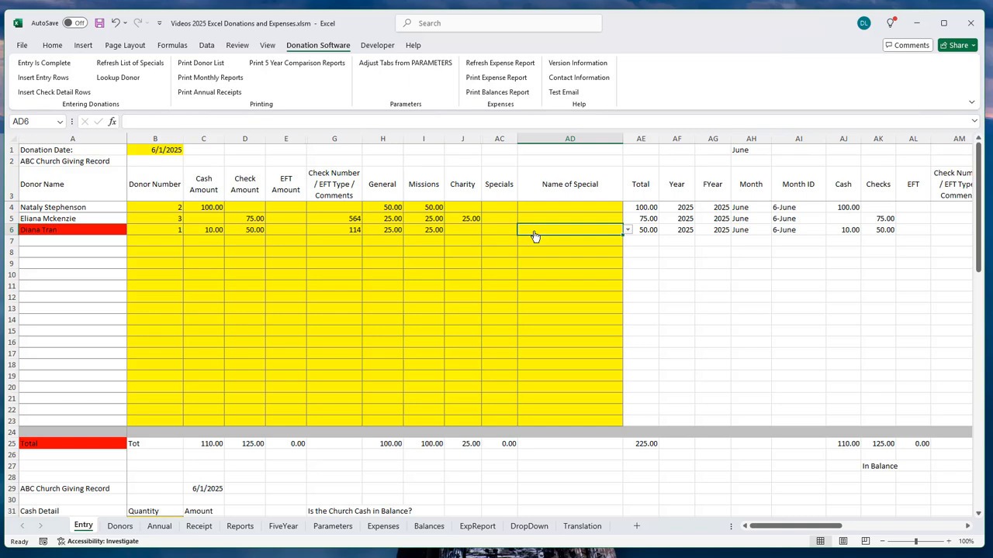
Step: Put 10.00 in row 6's Specials amount and choose Music Group from the special-name list
{"action": "key", "text": "Left"}
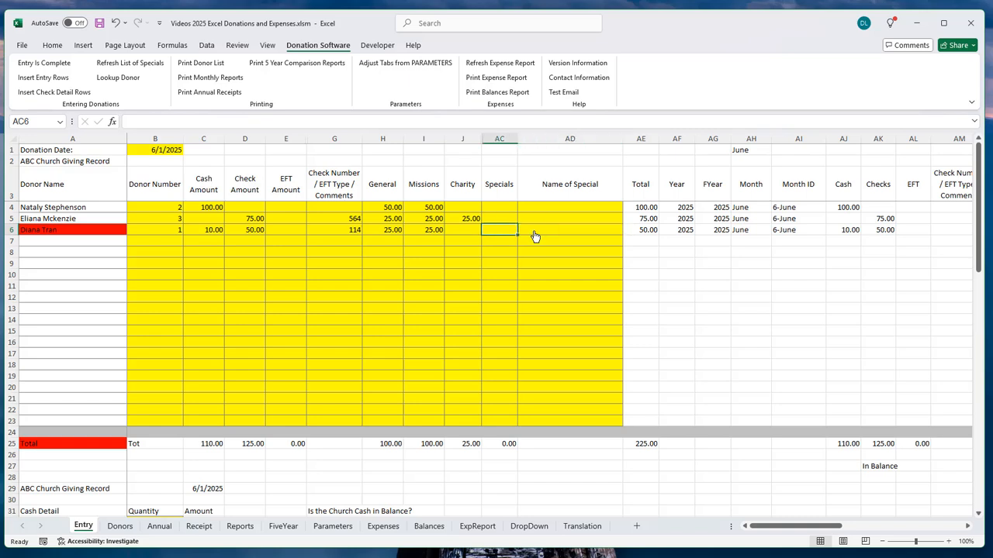
{"action": "type", "text": "10"}
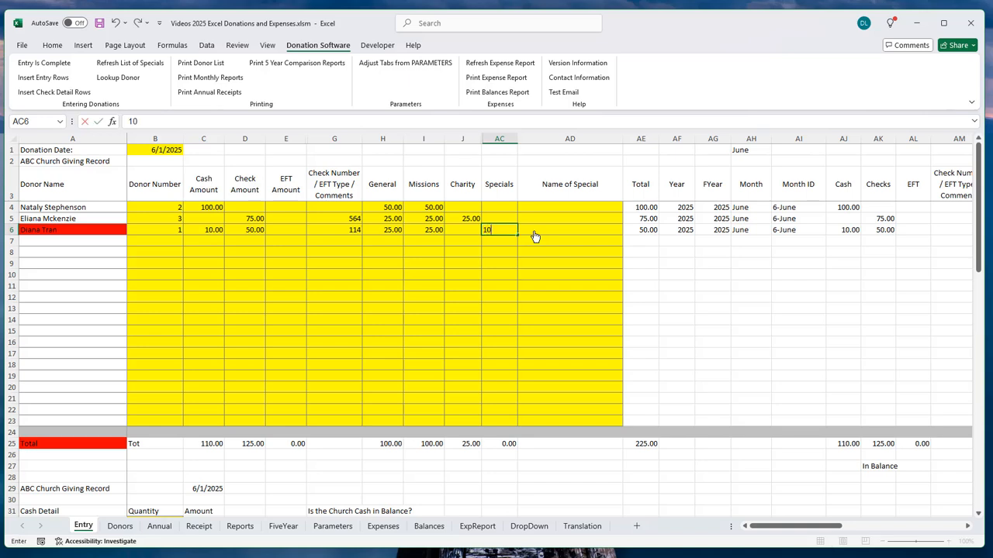
{"action": "key", "text": "Tab"}
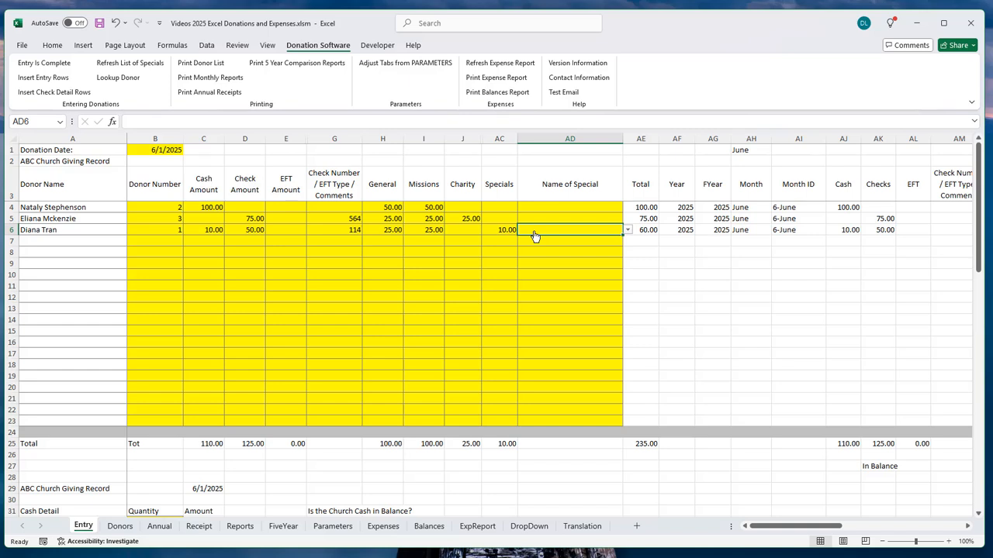
{"action": "type", "text": "Music"}
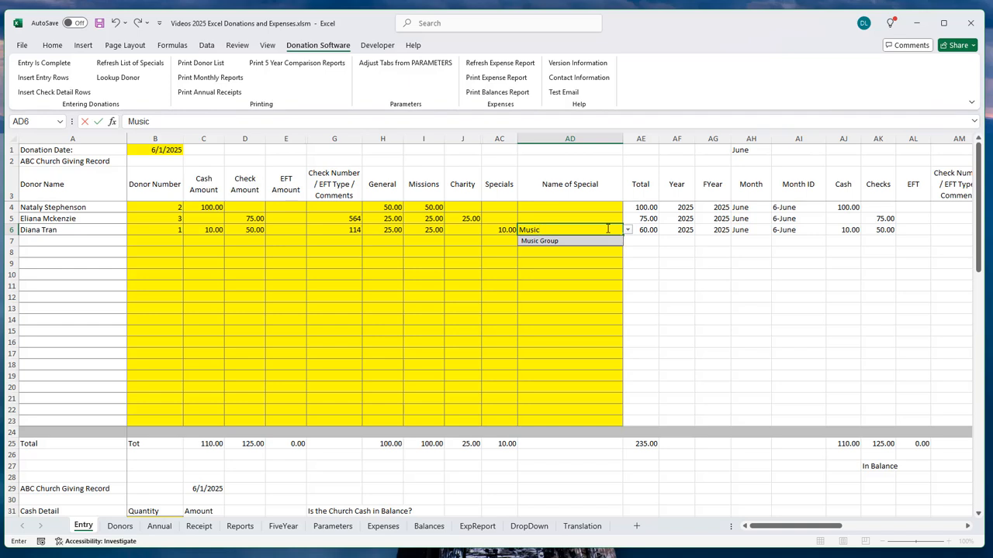
{"action": "key", "text": "BackSpace"}
{"action": "key", "text": "BackSpace"}
{"action": "key", "text": "BackSpace"}
{"action": "key", "text": "BackSpace"}
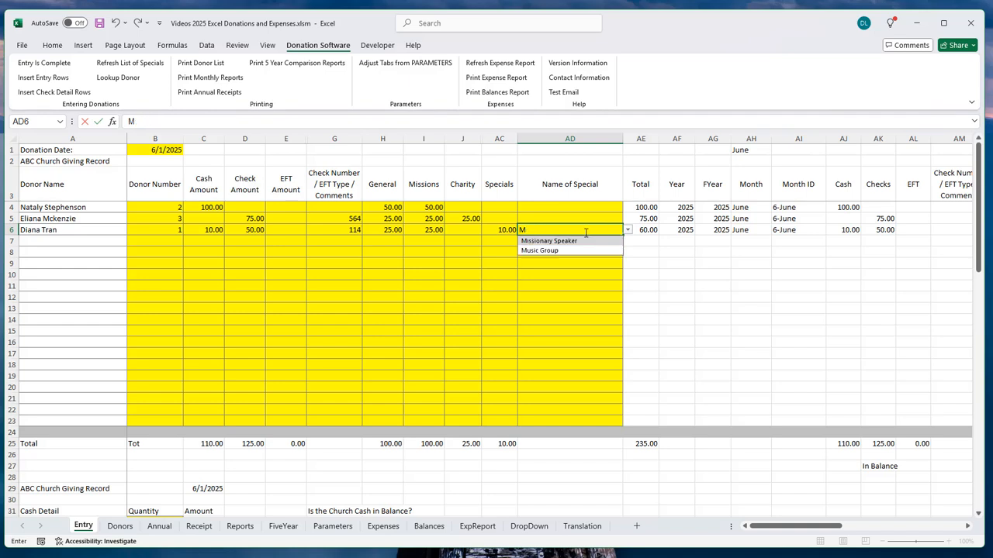
{"action": "left_click", "coordinate": [629, 232]}
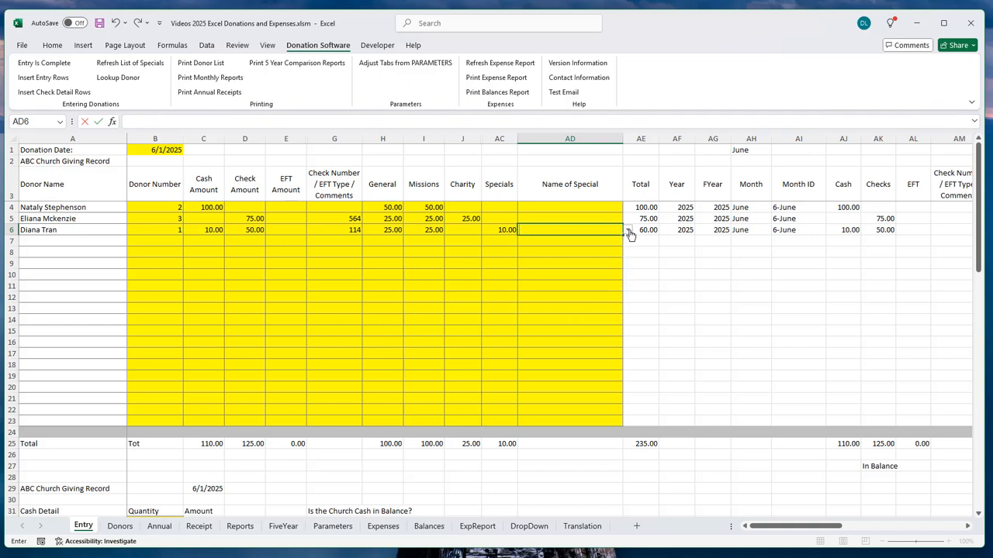
{"action": "left_click", "coordinate": [539, 242]}
{"action": "left_click", "coordinate": [543, 228]}
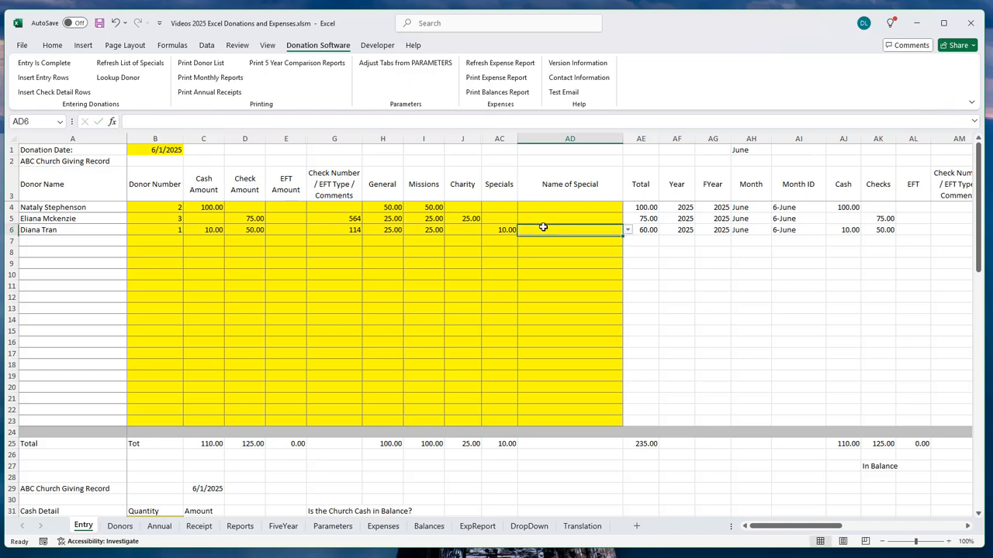
{"action": "left_click", "coordinate": [629, 232]}
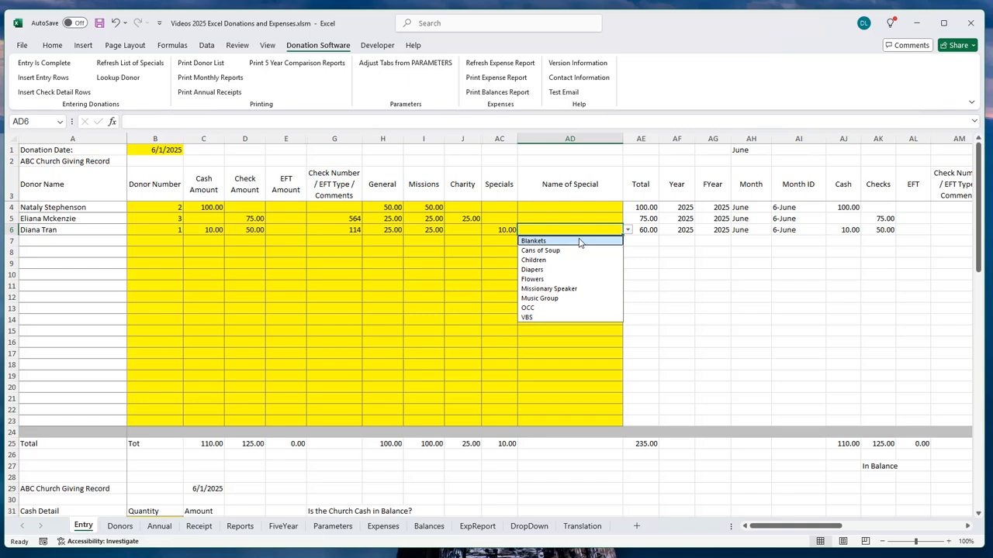
{"action": "left_click", "coordinate": [549, 300]}
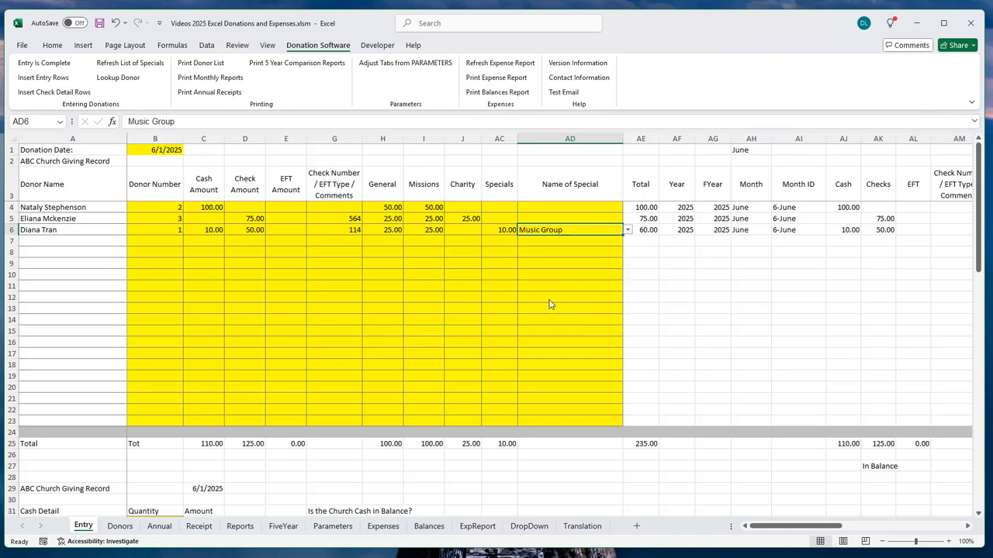
{"action": "key", "text": "Return"}
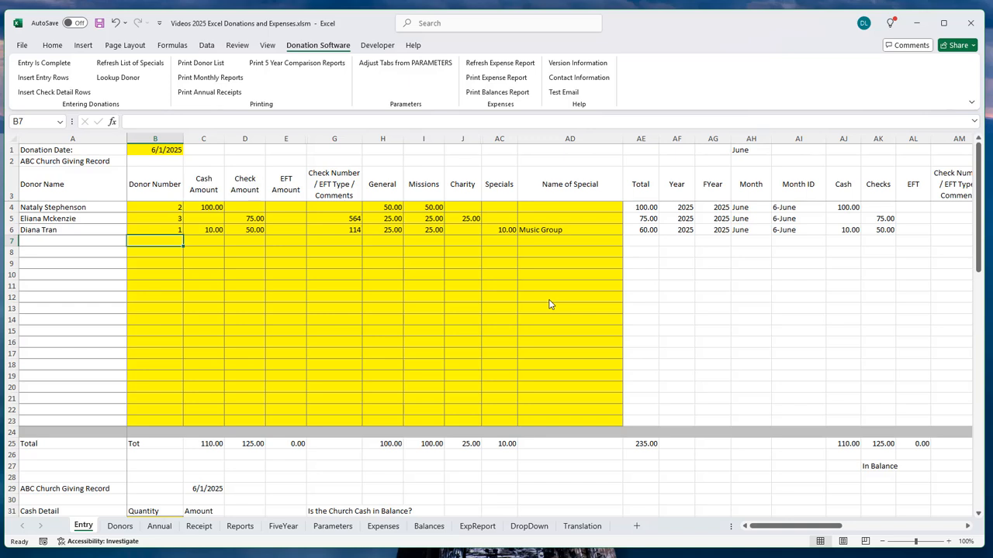
Step: Enter donor number 100 in B7 so Loose Offering fills in
{"action": "type", "text": "100"}
{"action": "key", "text": "Tab"}
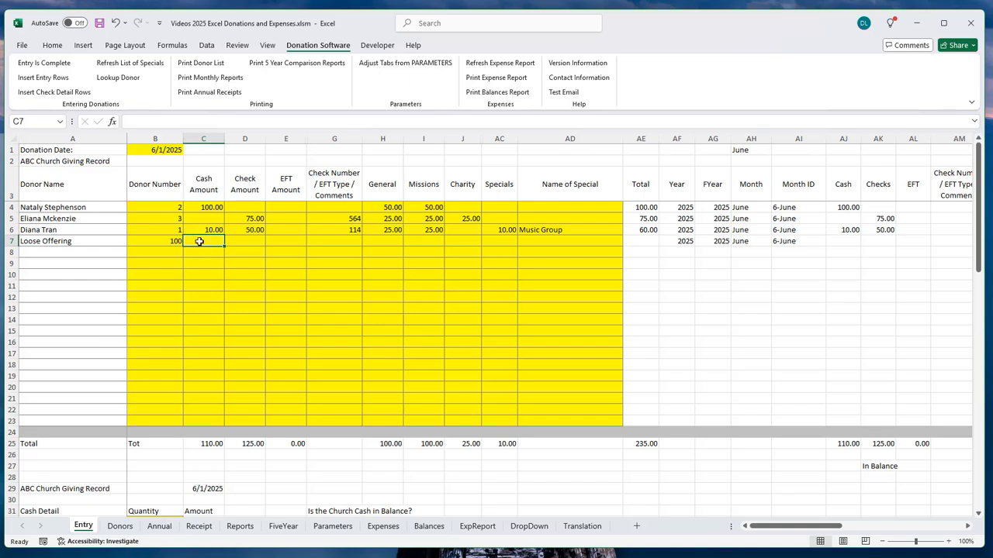
Step: Enter 35.25 loose cash in C7 and assign the full 35.25 to General
{"action": "type", "text": "35.25"}
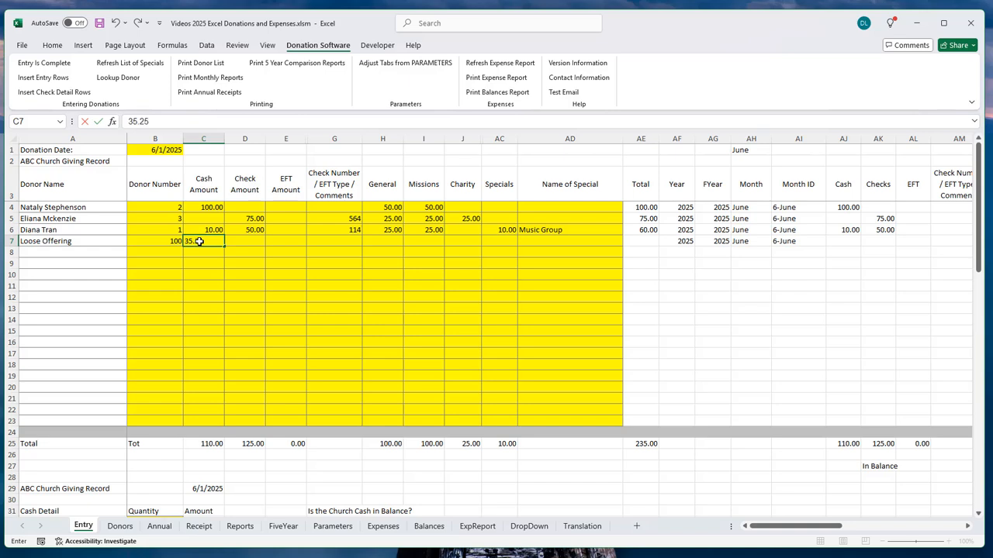
{"action": "key", "text": "Tab"}
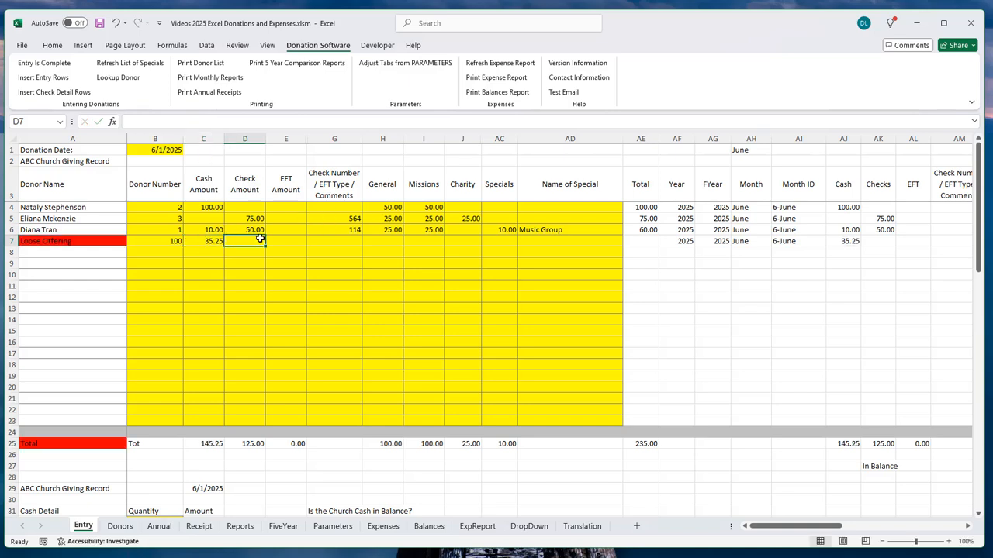
{"action": "left_click", "coordinate": [377, 241]}
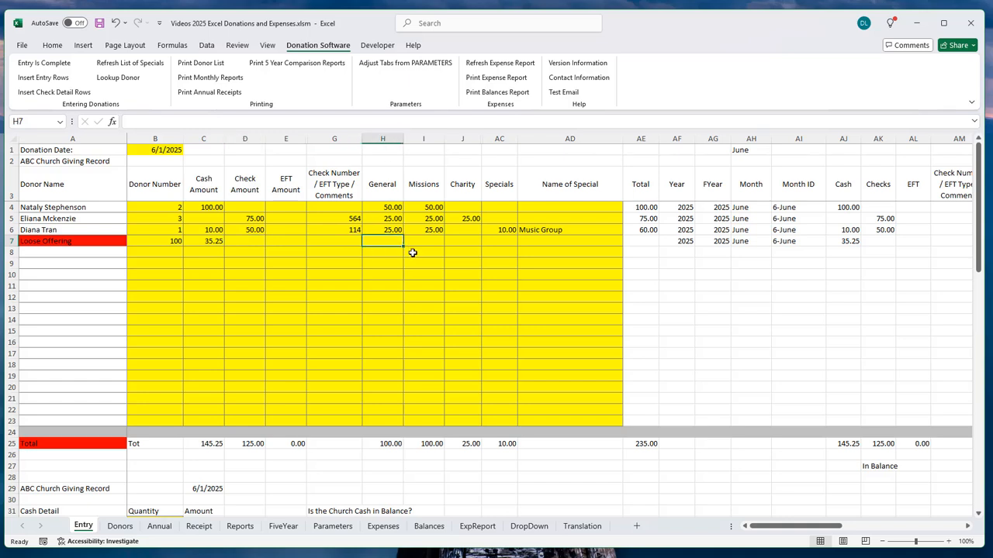
{"action": "type", "text": "35.25"}
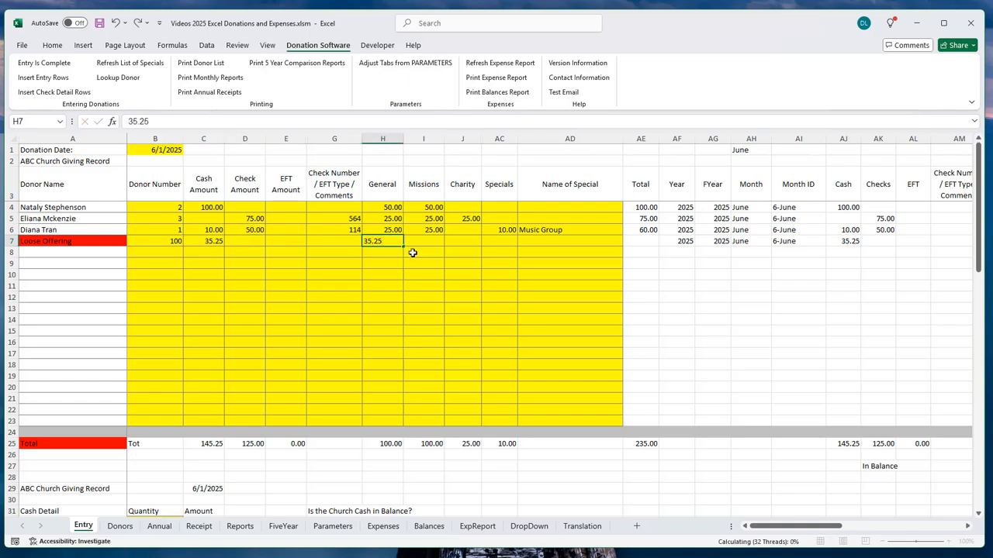
{"action": "key", "text": "Tab"}
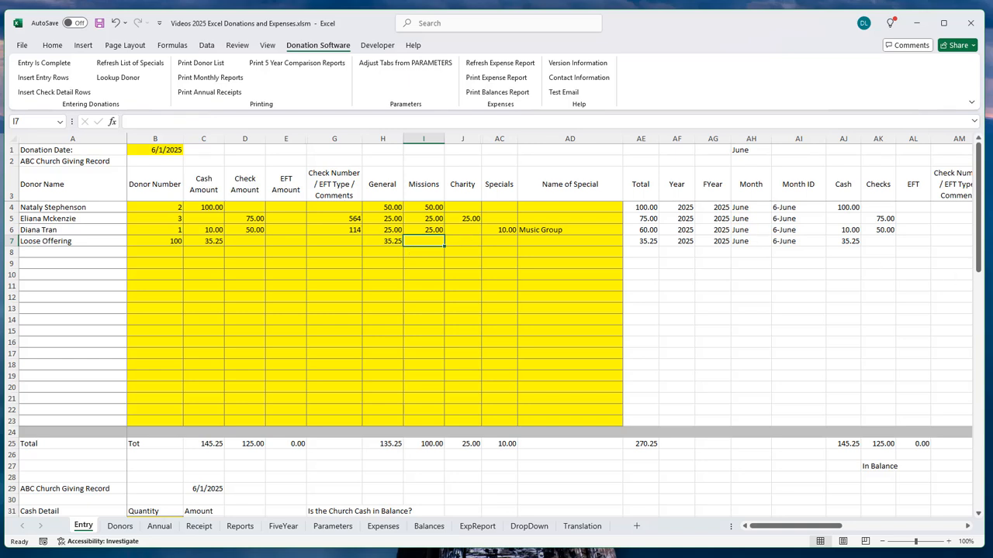
{"action": "left_click", "coordinate": [157, 252]}
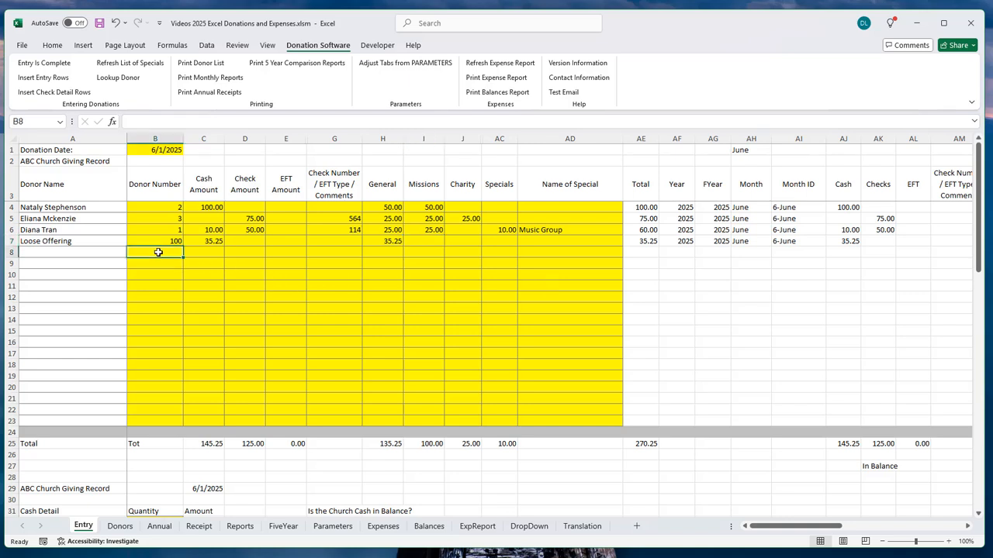
Step: Log donor 4's 50.00 CashApp EFT on row 8, with all 50.00 going to General
{"action": "type", "text": "4"}
{"action": "key", "text": "Tab"}
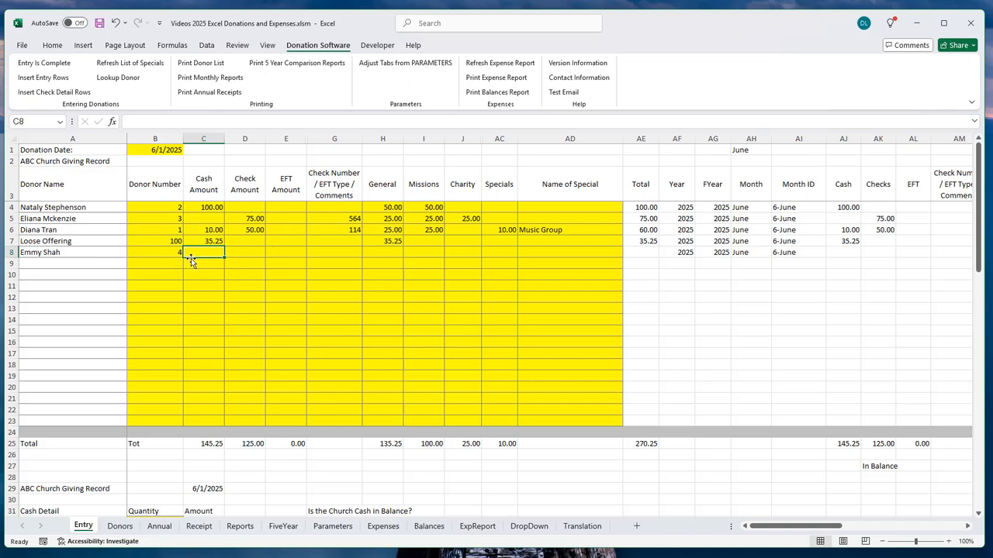
{"action": "left_click", "coordinate": [284, 254]}
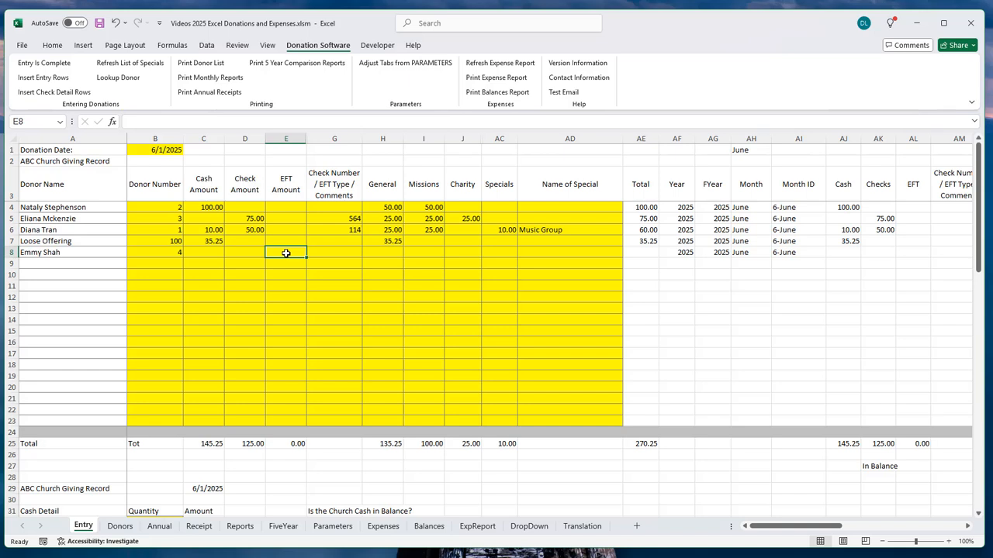
{"action": "type", "text": "50"}
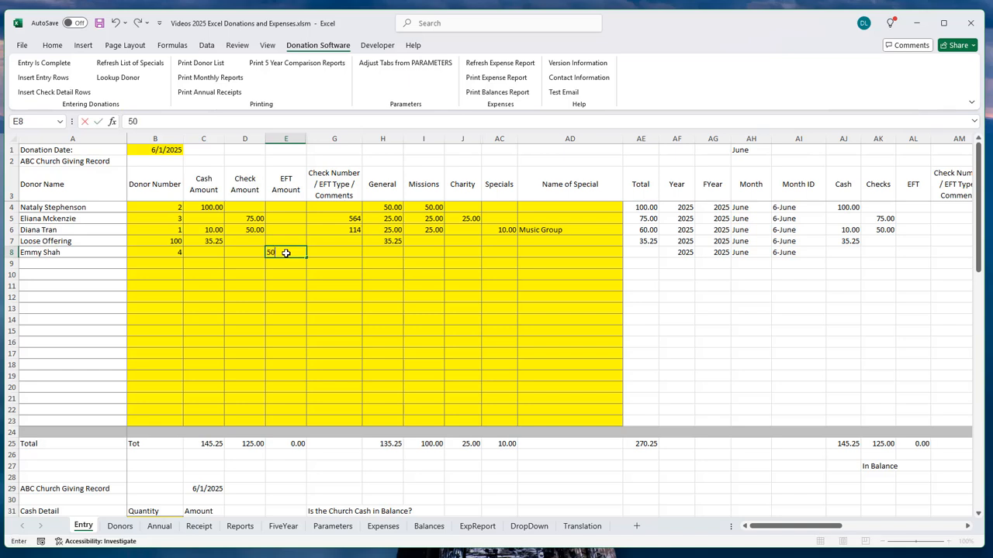
{"action": "key", "text": "Tab"}
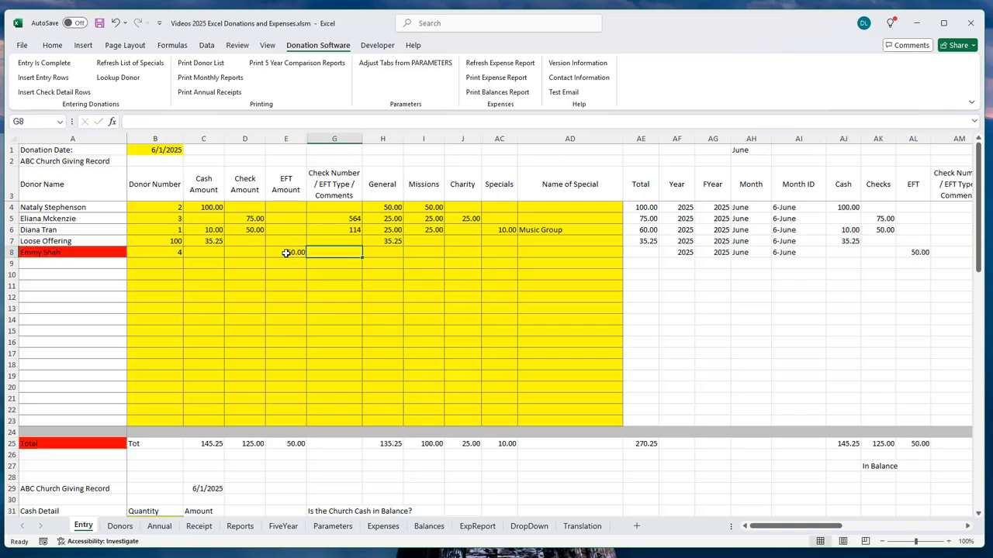
{"action": "type", "text": "Cash"}
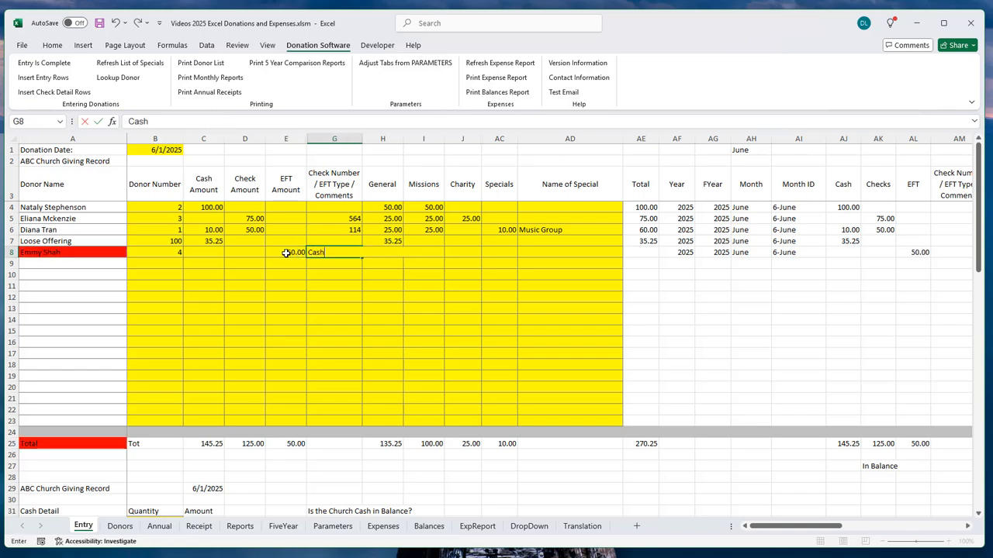
{"action": "type", "text": "App"}
{"action": "key", "text": "Tab"}
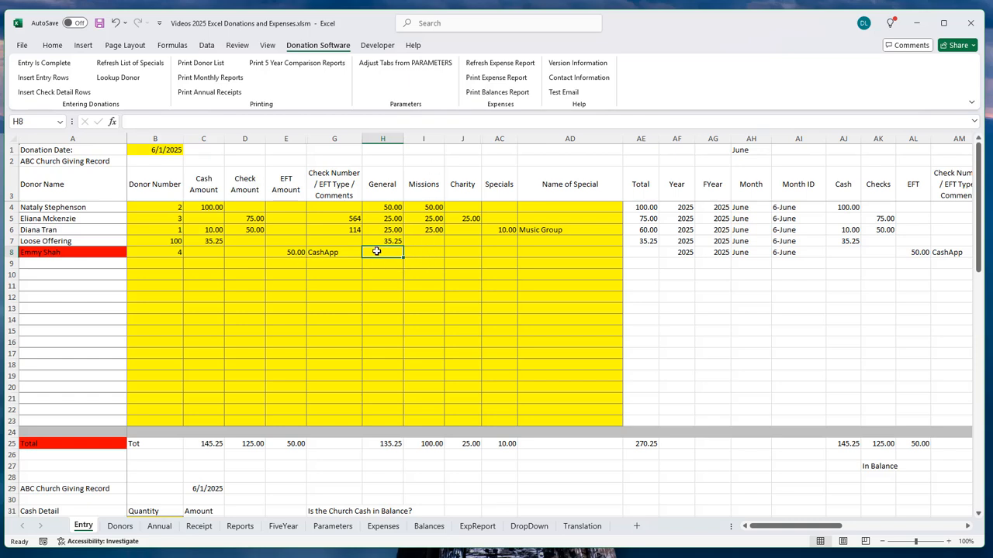
{"action": "type", "text": "50"}
{"action": "key", "text": "Return"}
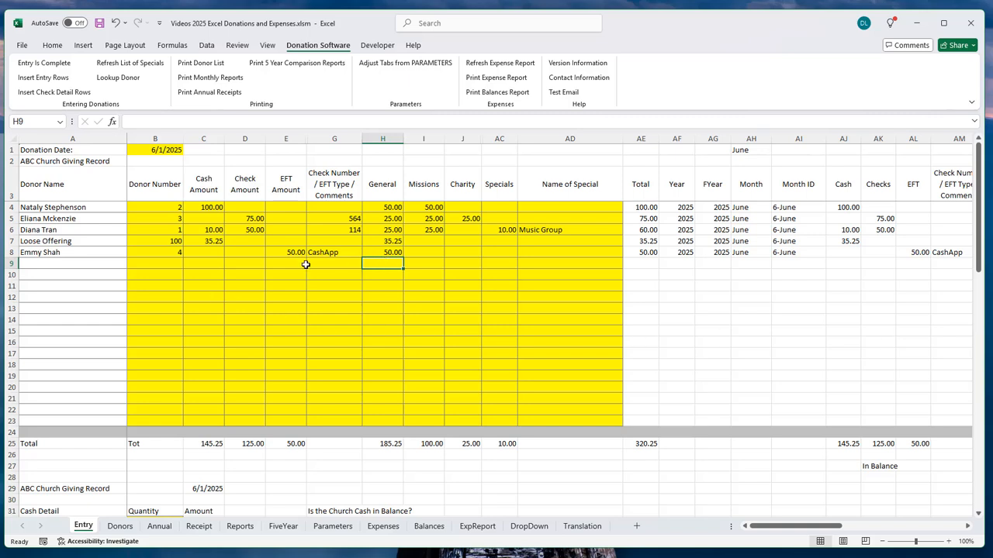
Step: Enter donor 3's 25.00 cash on row 9 as a Specials gift for Music Group
{"action": "left_click", "coordinate": [158, 263]}
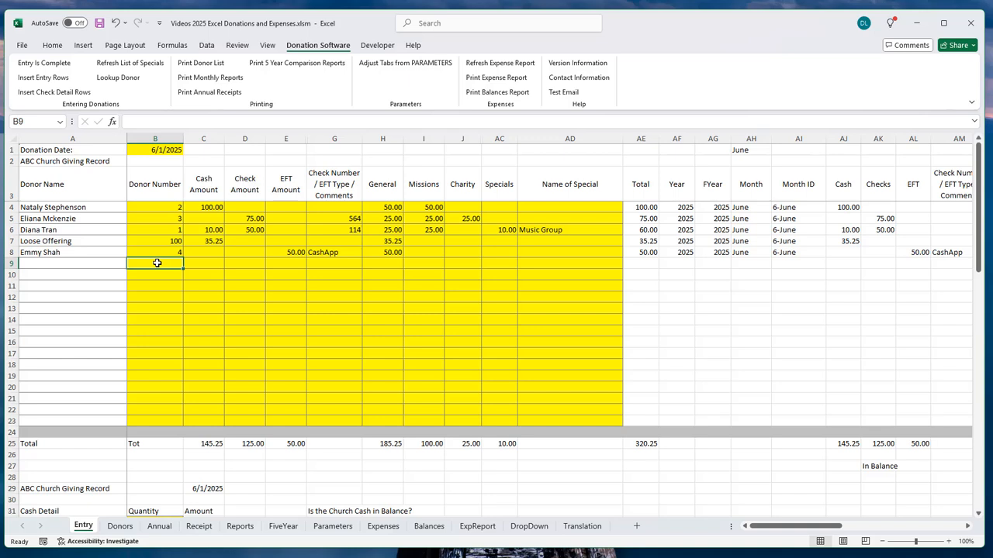
{"action": "type", "text": "3"}
{"action": "key", "text": "Tab"}
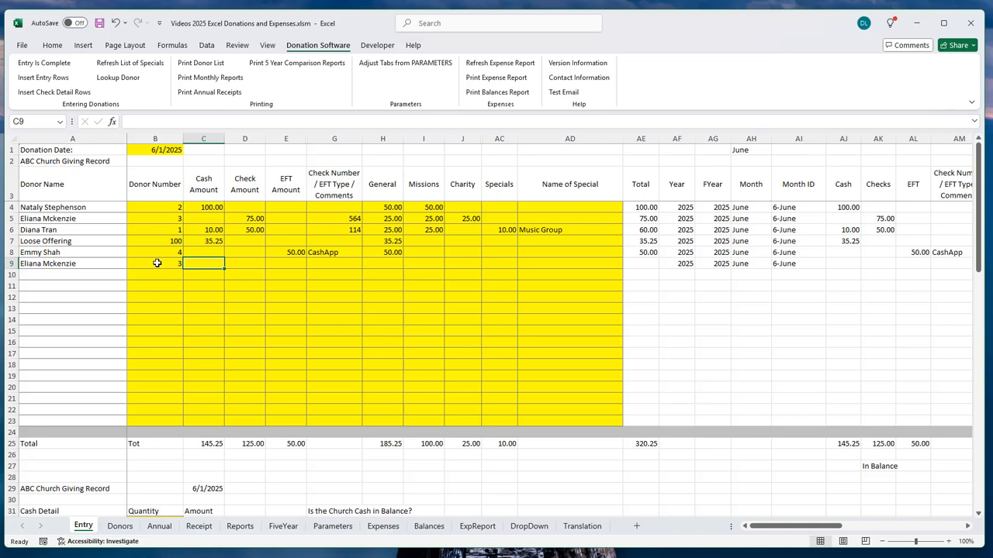
{"action": "type", "text": "25"}
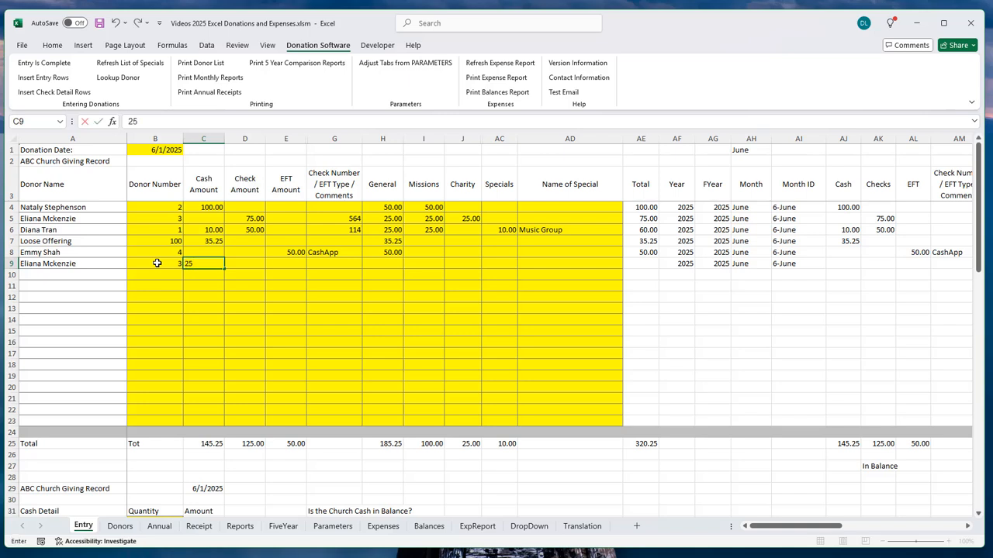
{"action": "key", "text": "Tab"}
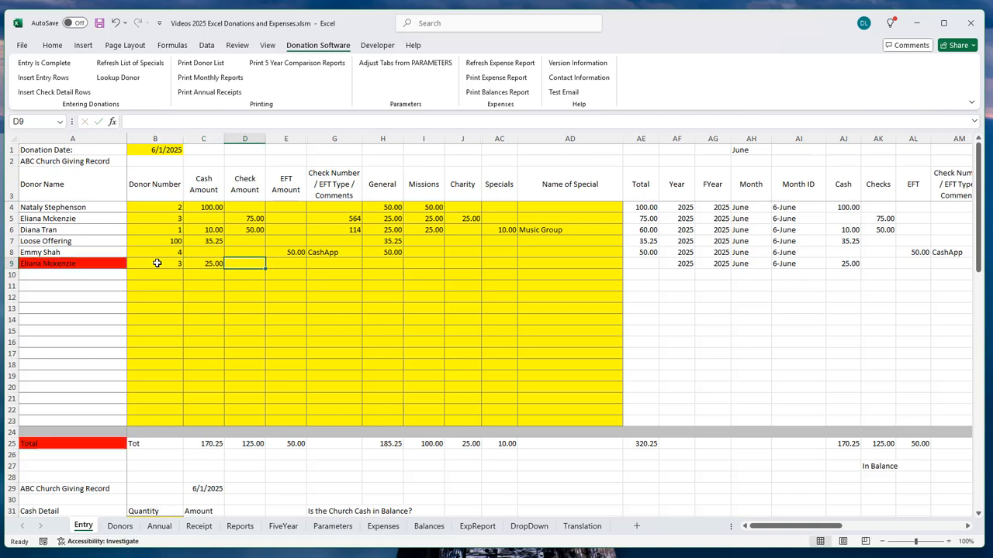
{"action": "key", "text": "Tab"}
{"action": "key", "text": "Tab"}
{"action": "key", "text": "Tab"}
{"action": "key", "text": "Tab"}
{"action": "key", "text": "Tab"}
{"action": "key", "text": "Tab"}
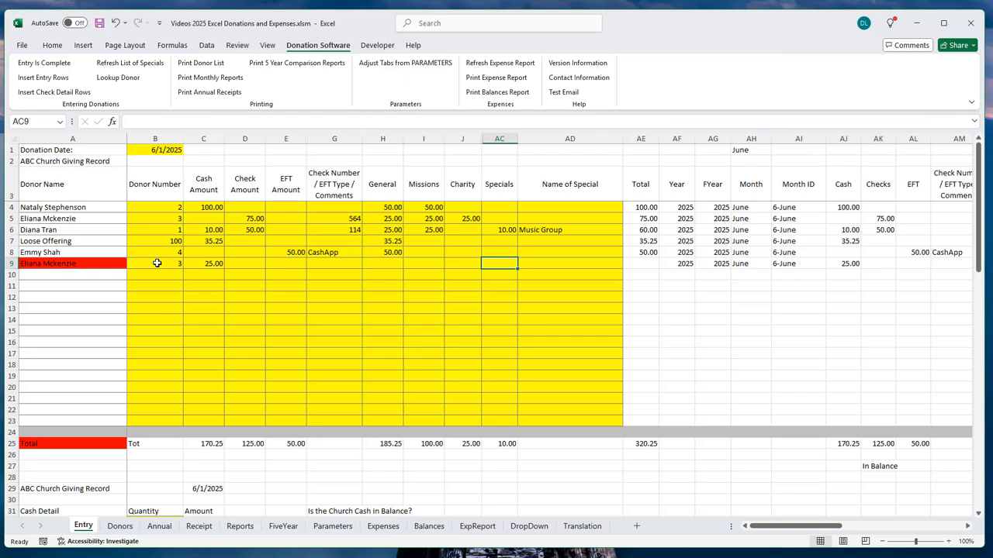
{"action": "type", "text": "5"}
{"action": "key", "text": "Tab"}
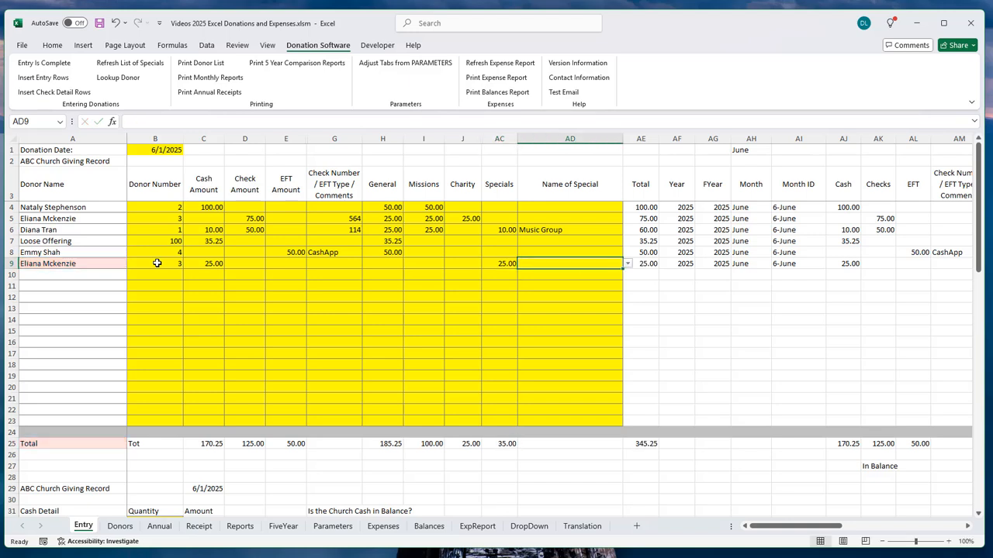
{"action": "type", "text": "m"}
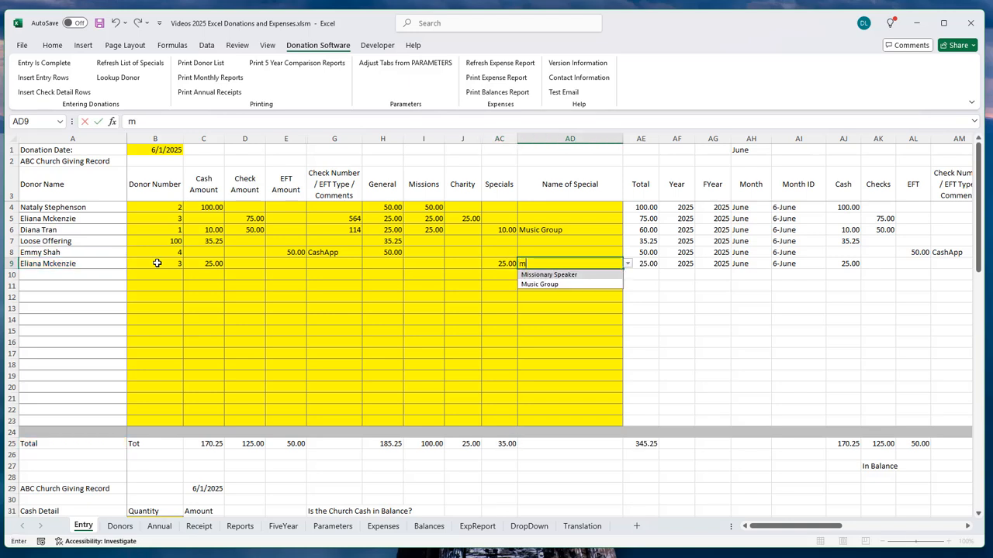
{"action": "left_click", "coordinate": [561, 284]}
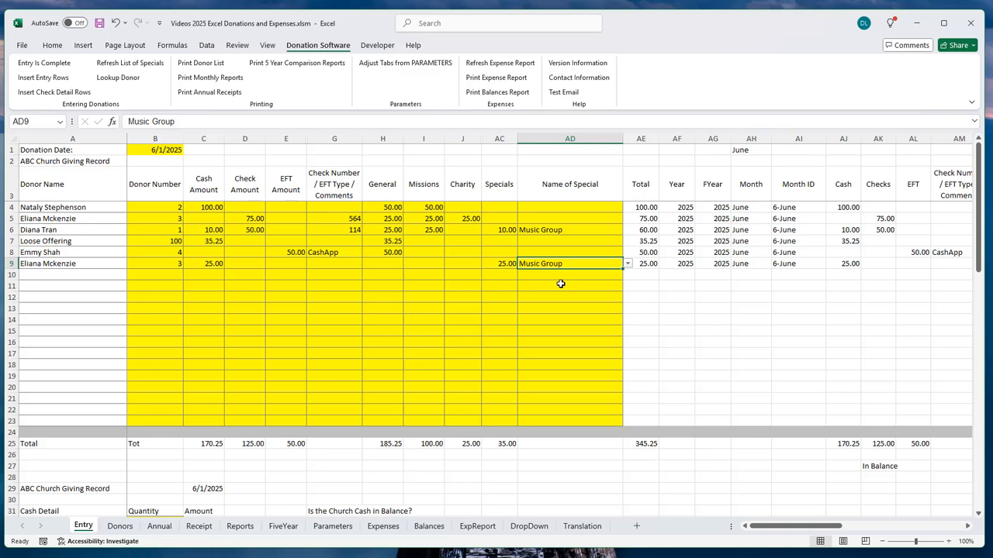
{"action": "key", "text": "Return"}
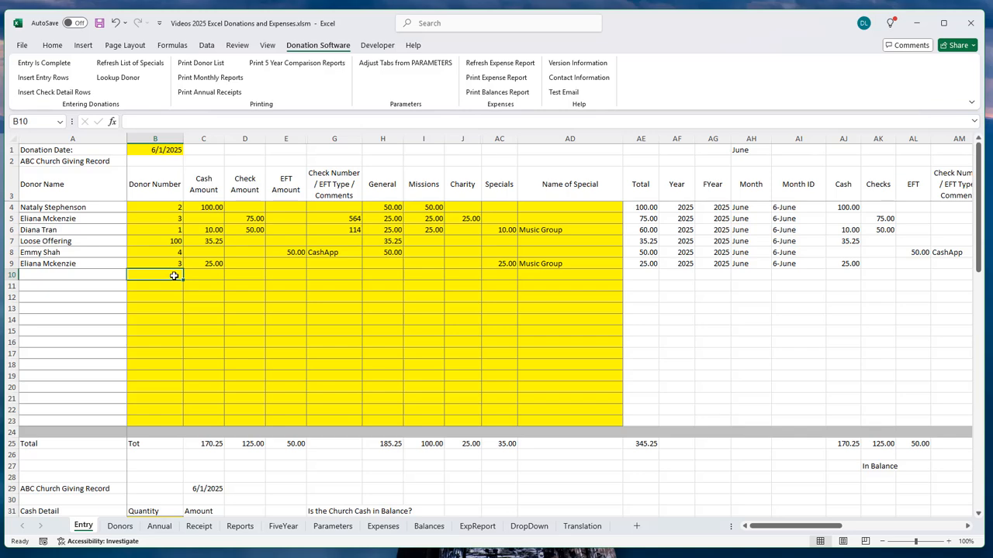
Step: Go to the Donors sheet and select A8, the first empty row below the donor list
{"action": "left_click", "coordinate": [119, 526]}
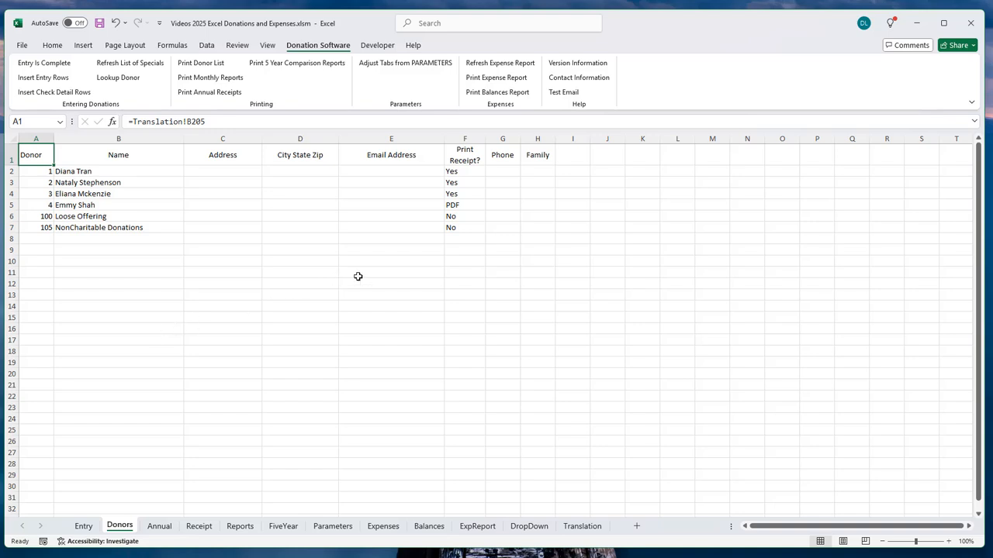
{"action": "left_click", "coordinate": [47, 238]}
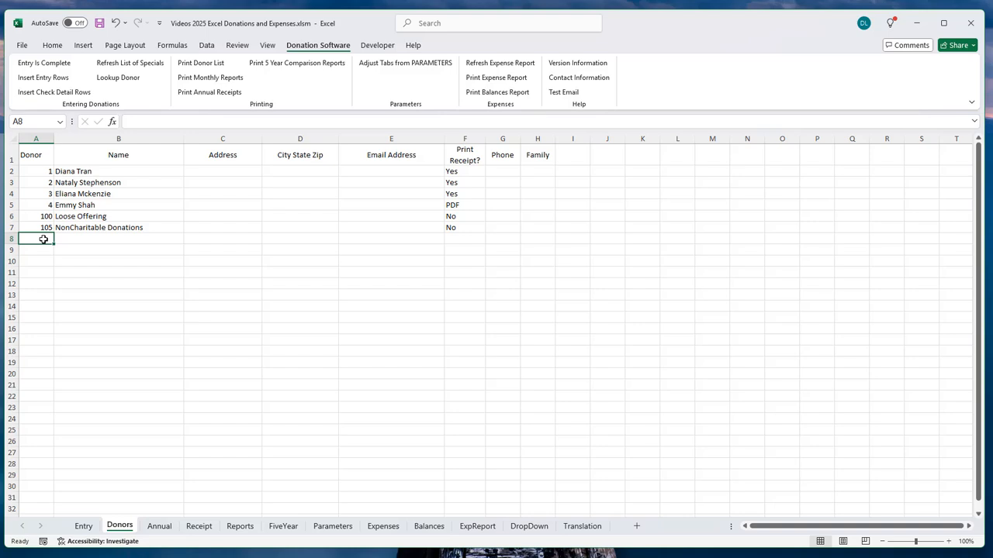
Step: Enter new donor 201 in row 8 with the donor's full name and e-mail address
{"action": "type", "text": "201"}
{"action": "key", "text": "Tab"}
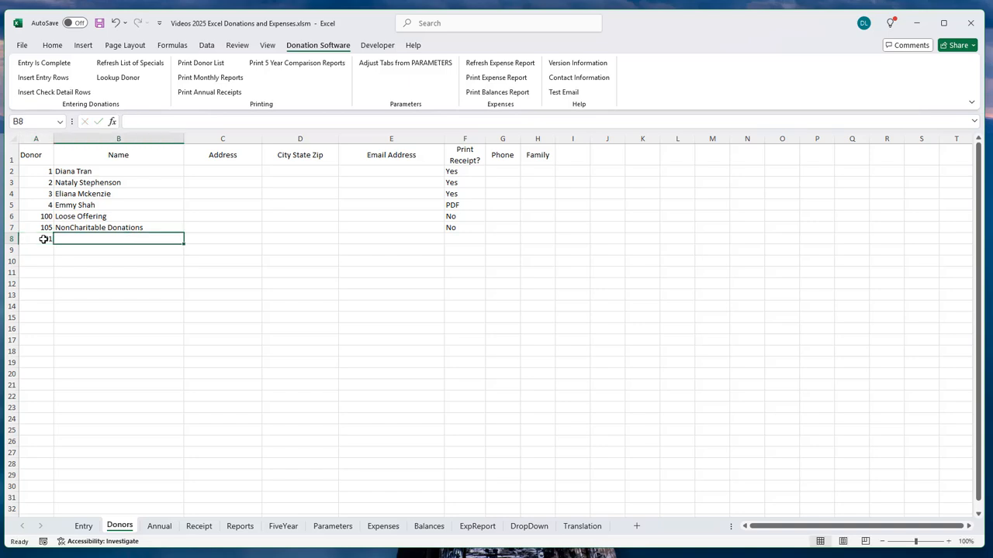
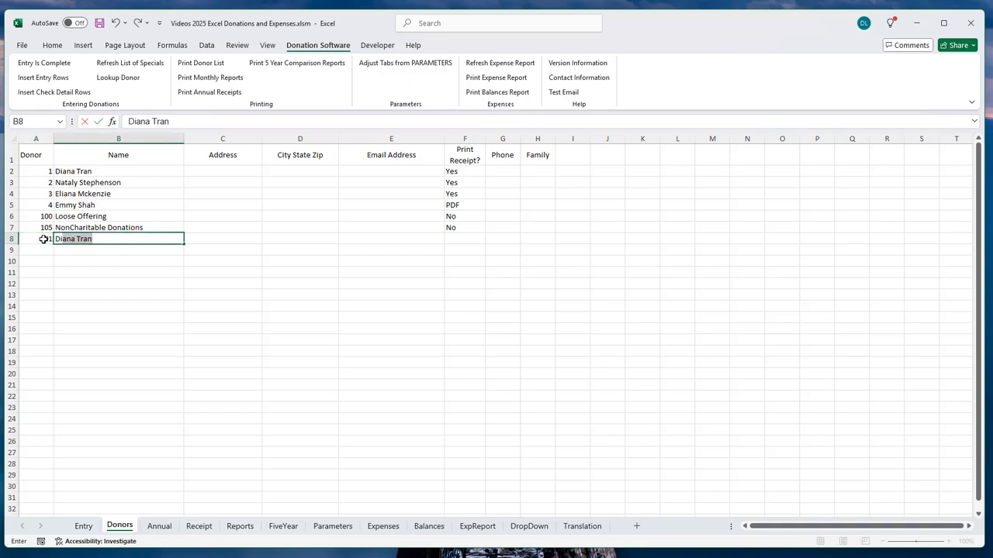
{"action": "key", "text": "Tab"}
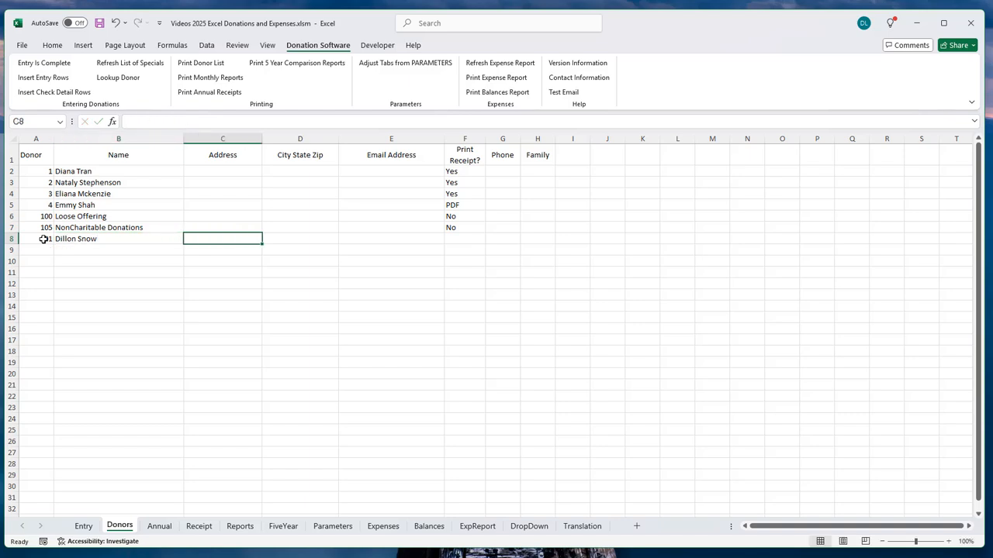
{"action": "key", "text": "Tab"}
{"action": "key", "text": "Tab"}
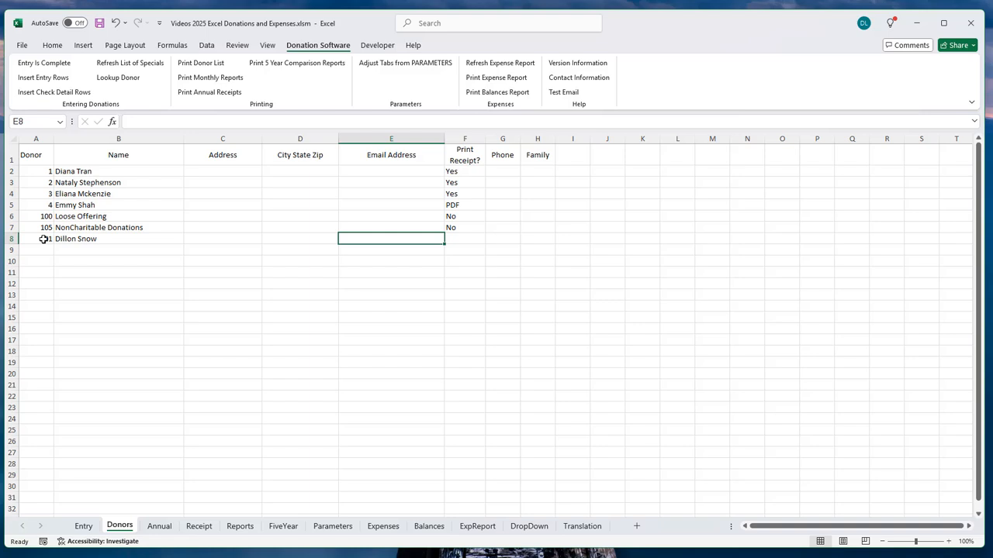
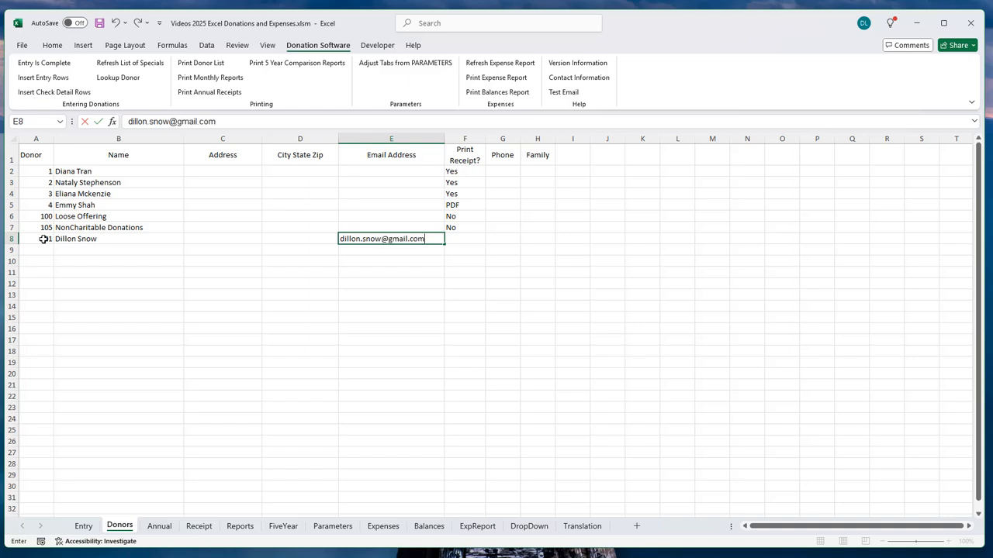
{"action": "key", "text": "Tab"}
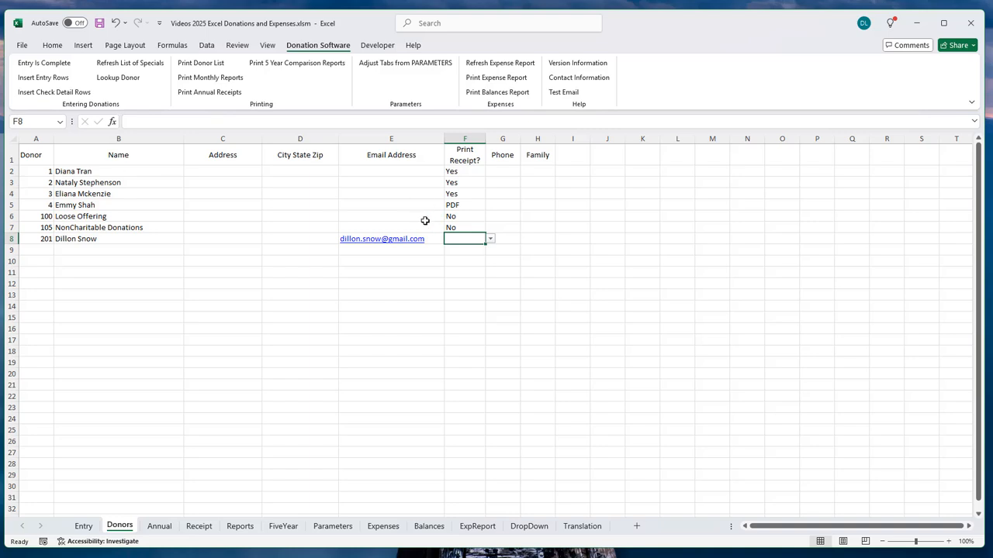
{"action": "mouse_move", "coordinate": [406, 242]}
Step: Choose Email as donor 201's receipt preference in F8, then go back to the Entry sheet
{"action": "left_click", "coordinate": [490, 239]}
{"action": "left_click", "coordinate": [456, 279]}
{"action": "left_click", "coordinate": [83, 527]}
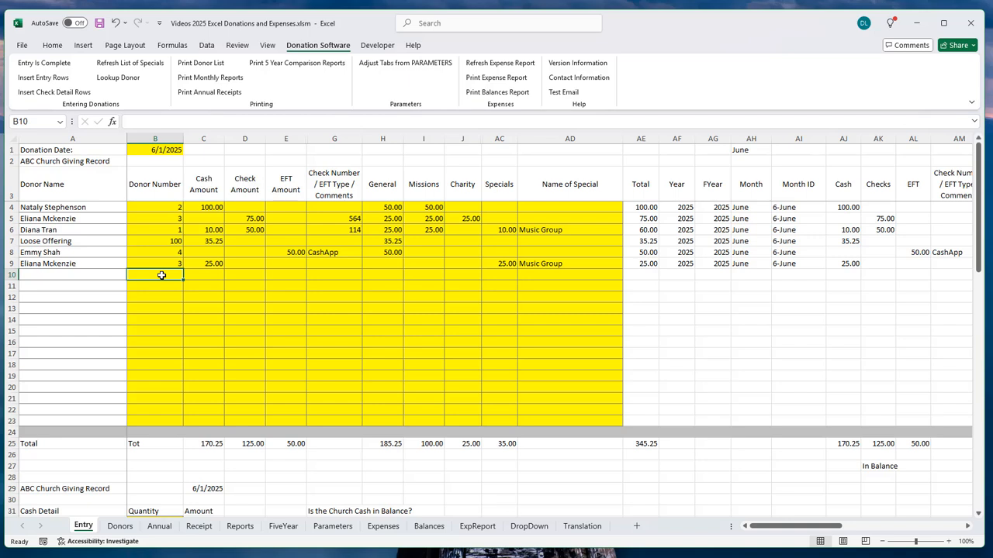
Step: Log donor 201's 100.00 Tithely EFT on row 10, all allocated to General
{"action": "type", "text": "201"}
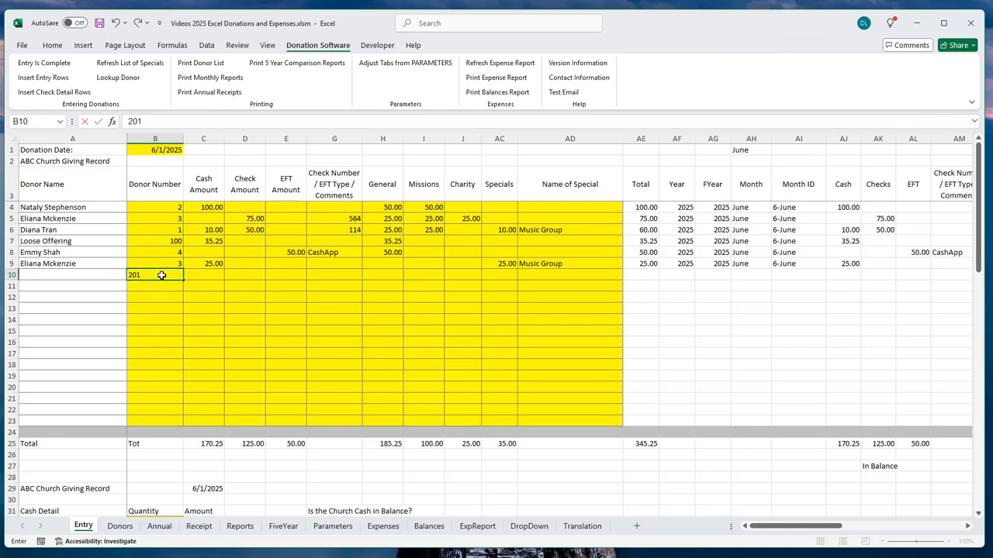
{"action": "key", "text": "Tab"}
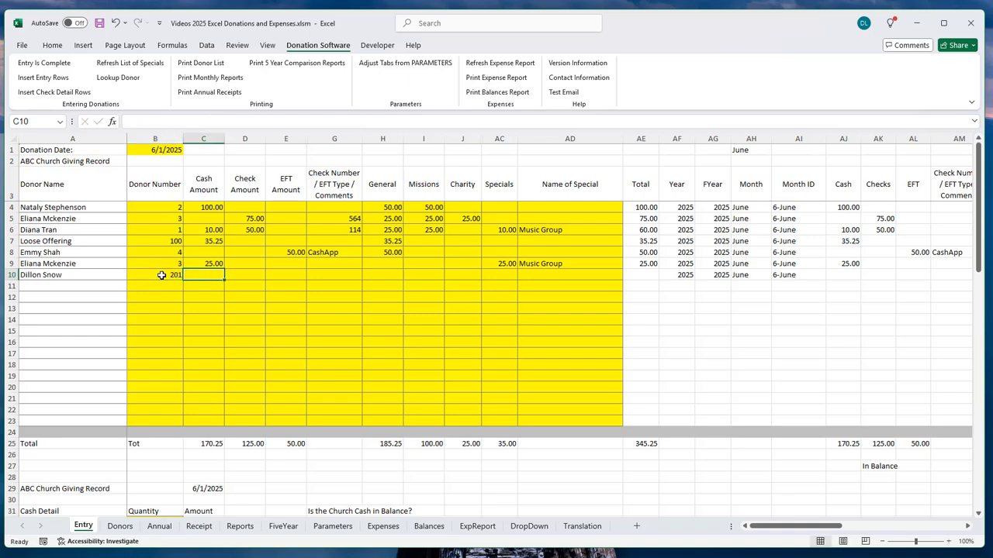
{"action": "key", "text": "Tab"}
{"action": "key", "text": "Tab"}
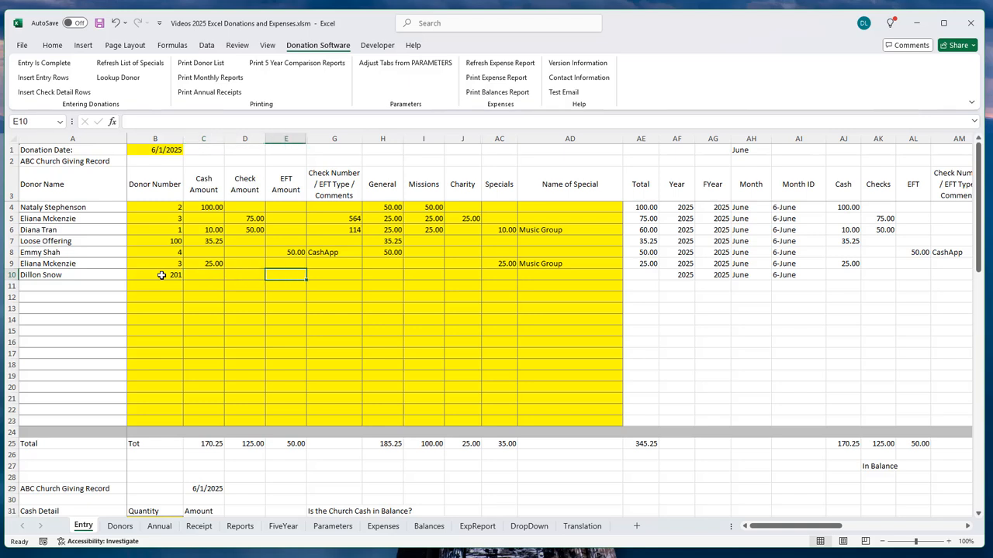
{"action": "type", "text": "100"}
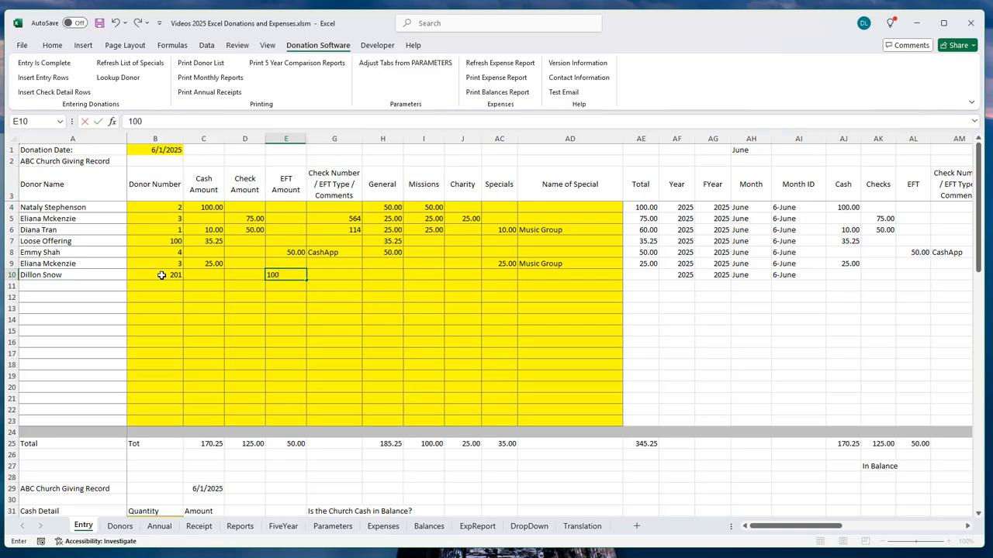
{"action": "key", "text": "Tab"}
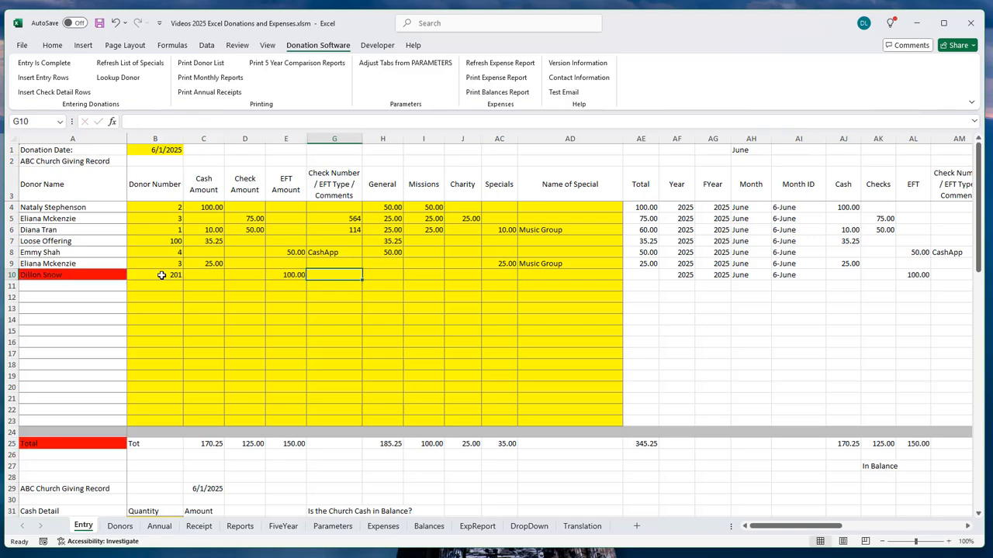
{"action": "key", "text": "Tab"}
{"action": "key", "text": "shift+Tab"}
{"action": "type", "text": "Tithely"}
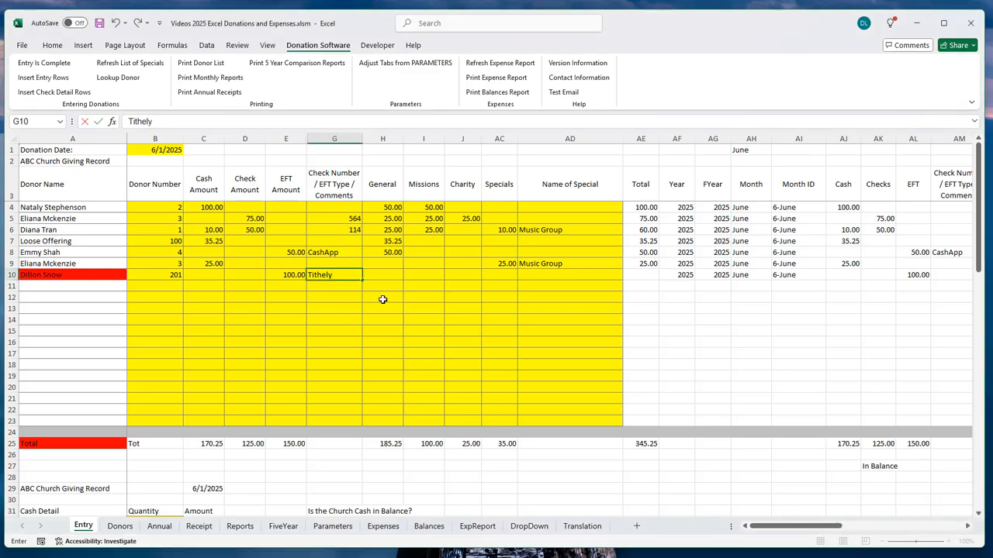
{"action": "key", "text": "Tab"}
{"action": "type", "text": "100"}
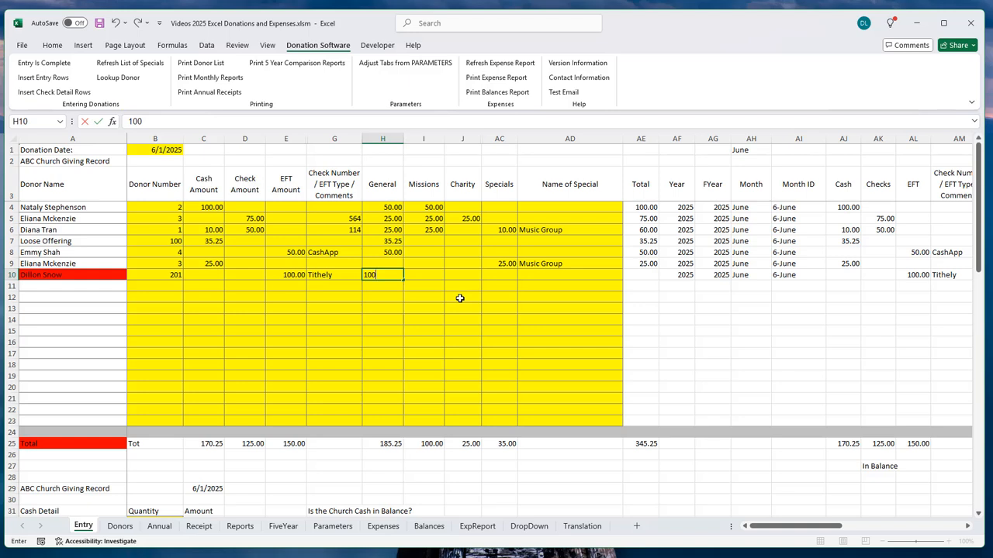
{"action": "key", "text": "Tab"}
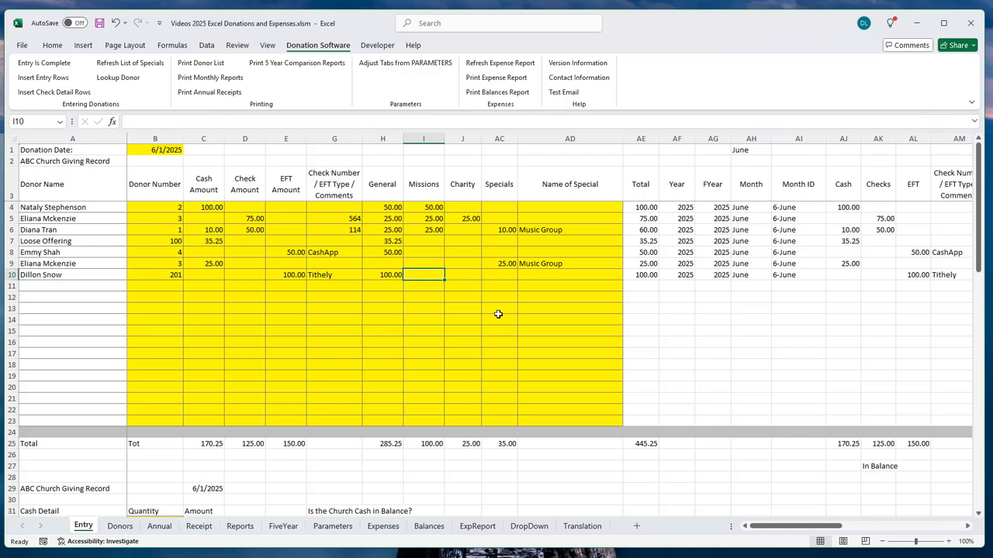
{"action": "left_click", "coordinate": [157, 287]}
{"action": "left_click", "coordinate": [156, 301]}
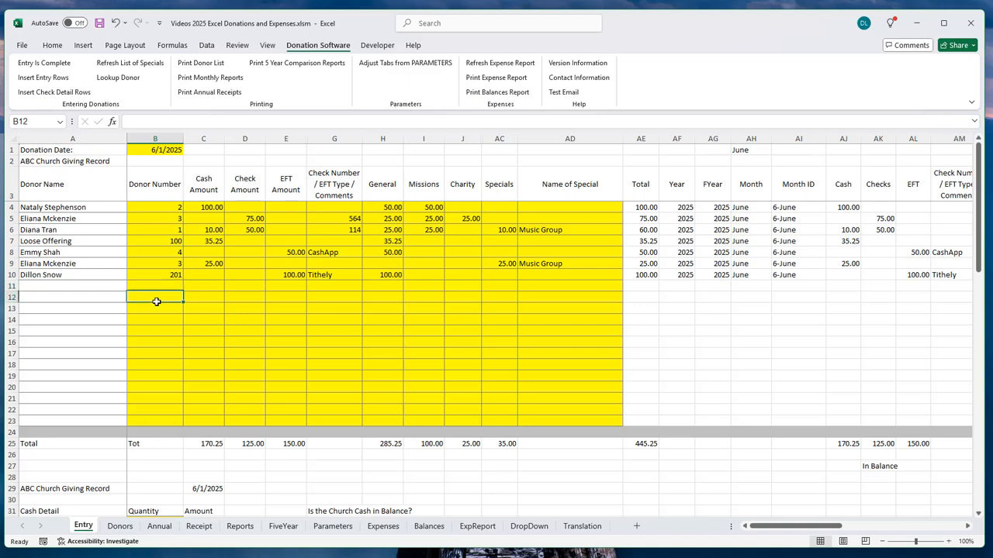
{"action": "left_click", "coordinate": [159, 309]}
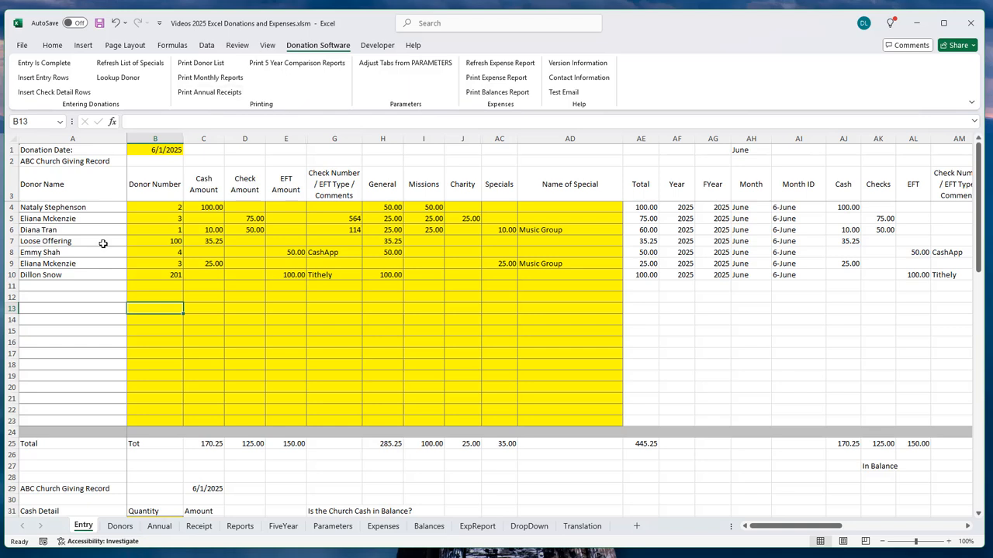
Step: Insert ten blank entry rows with Donation Software > Insert Entry Rows, then scroll to Cash Detail
{"action": "left_click", "coordinate": [53, 81]}
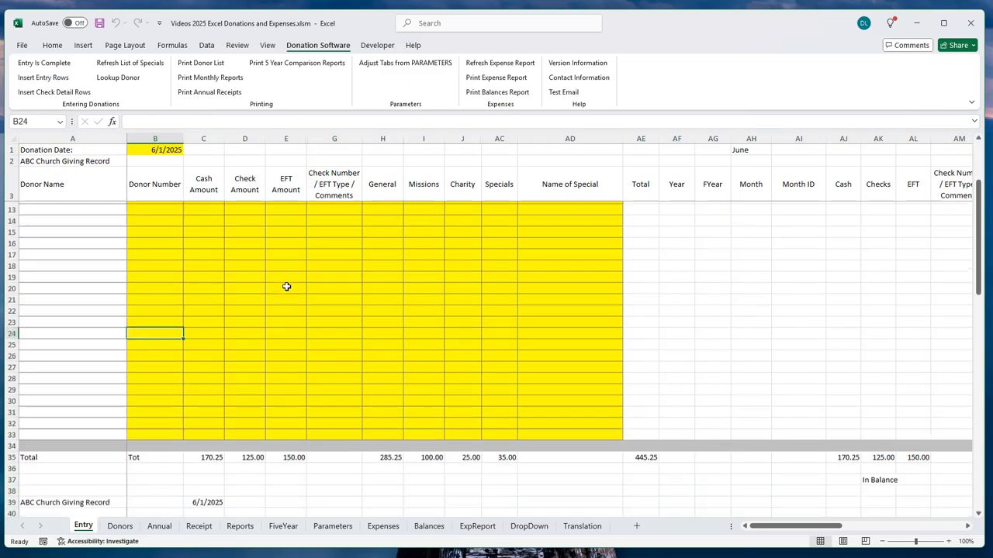
{"action": "scroll", "coordinate": [280, 290], "scroll_direction": "down", "scroll_amount": 1}
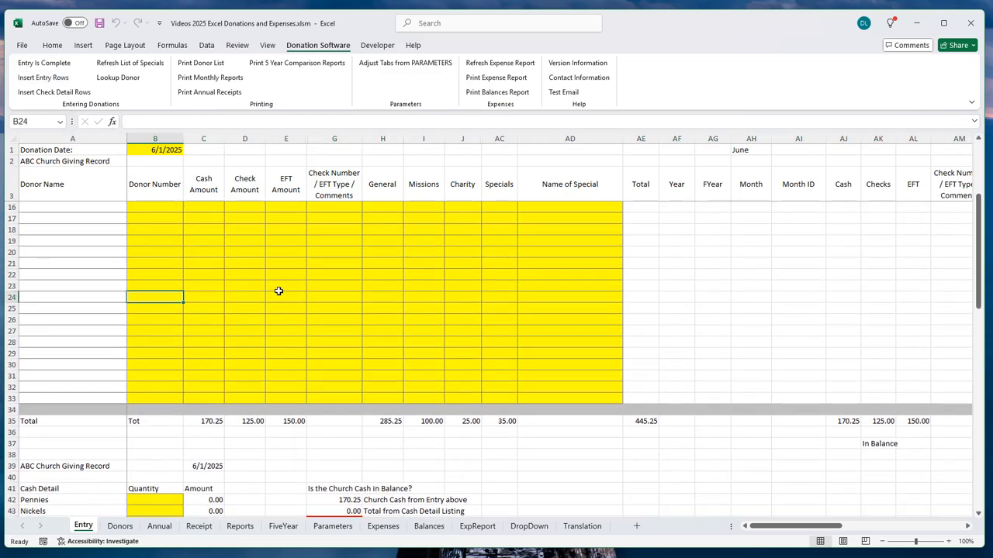
{"action": "scroll", "coordinate": [225, 329], "scroll_direction": "up", "scroll_amount": 3}
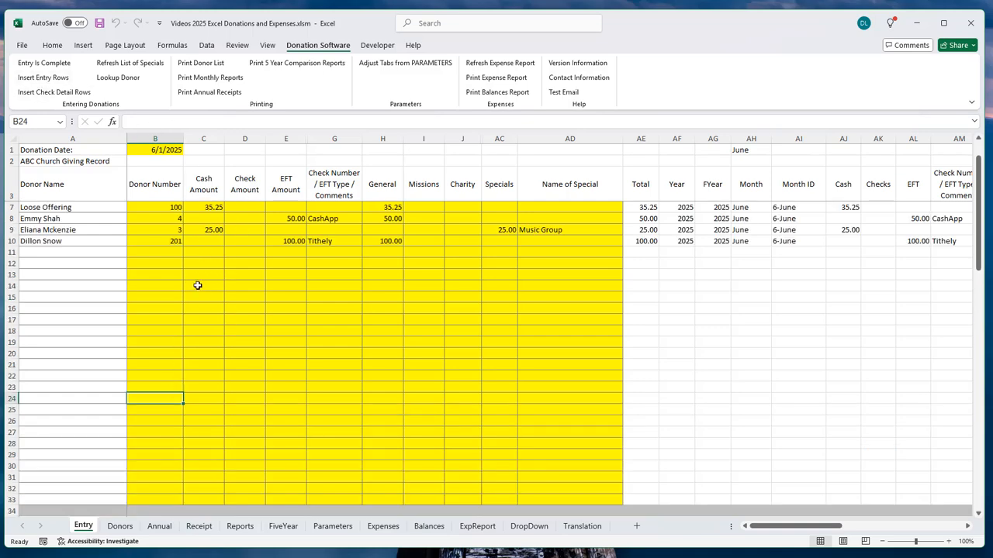
{"action": "scroll", "coordinate": [198, 286], "scroll_direction": "up", "scroll_amount": 1}
{"action": "scroll", "coordinate": [248, 272], "scroll_direction": "down", "scroll_amount": 6}
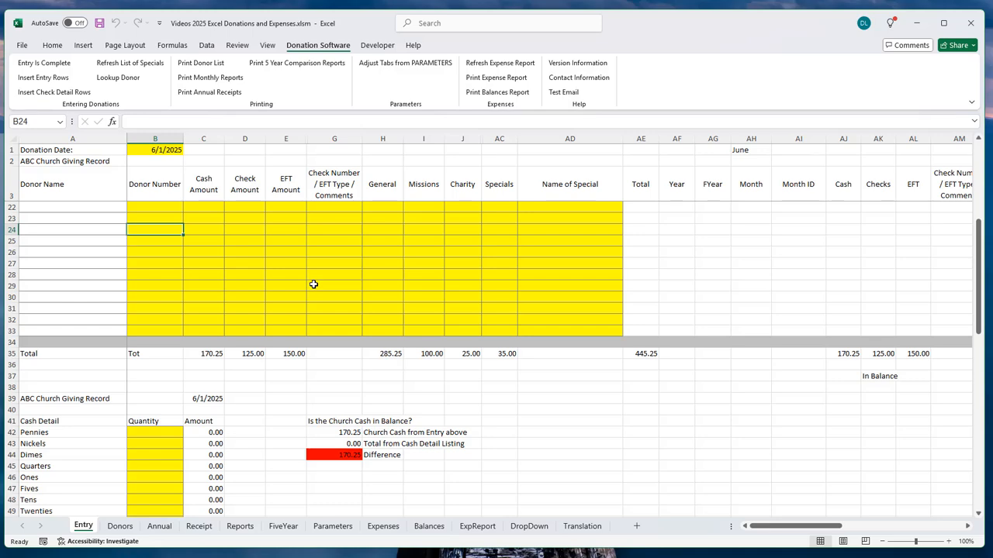
{"action": "scroll", "coordinate": [314, 285], "scroll_direction": "down", "scroll_amount": 3}
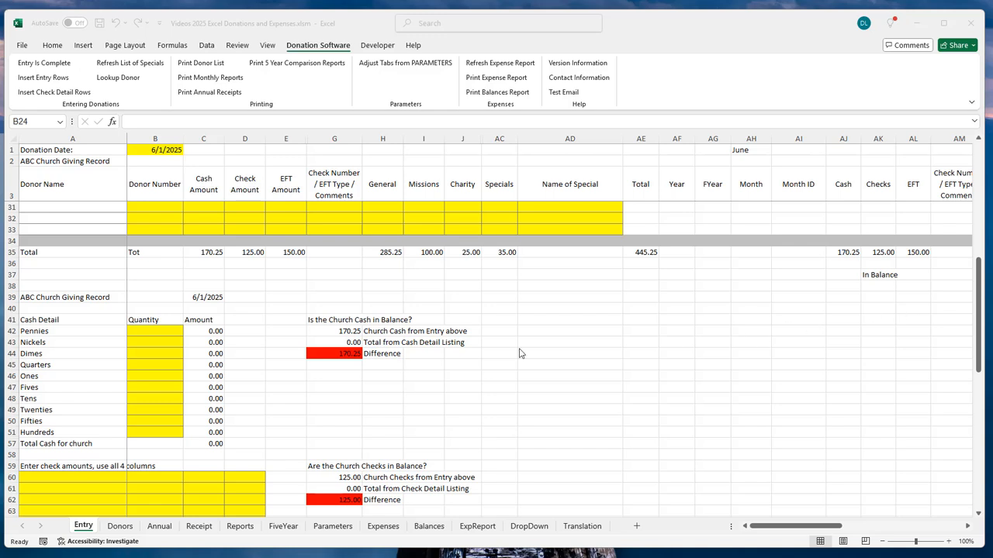
Step: Enter the cash count: 1 quarter, 2 fives, 4 tens, 1 twenty and 2 fifties
{"action": "left_click", "coordinate": [165, 364]}
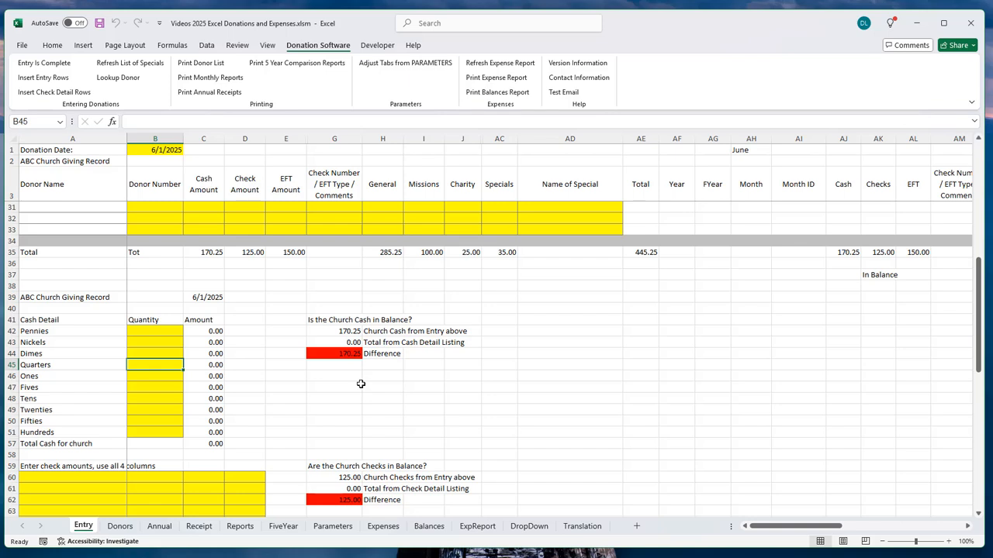
{"action": "type", "text": "1"}
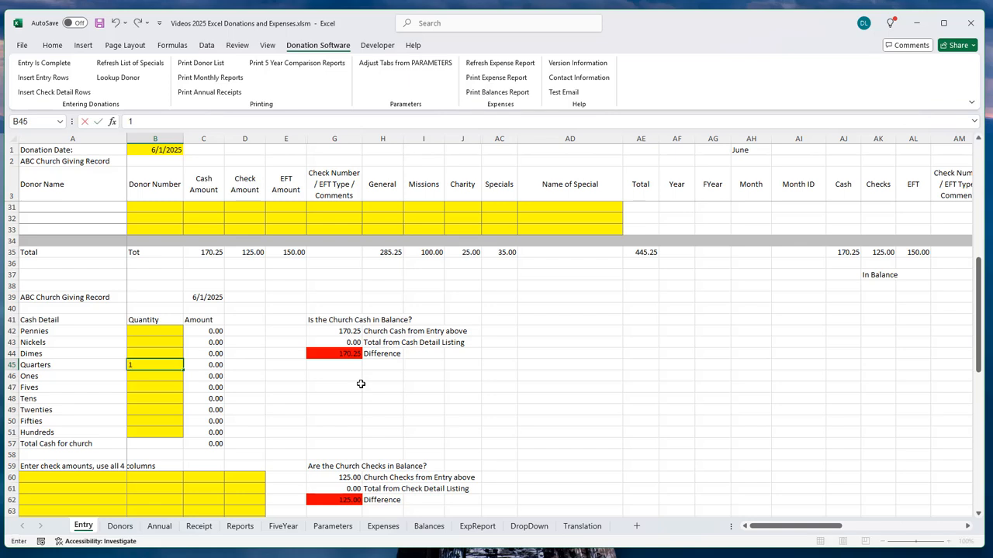
{"action": "key", "text": "Return"}
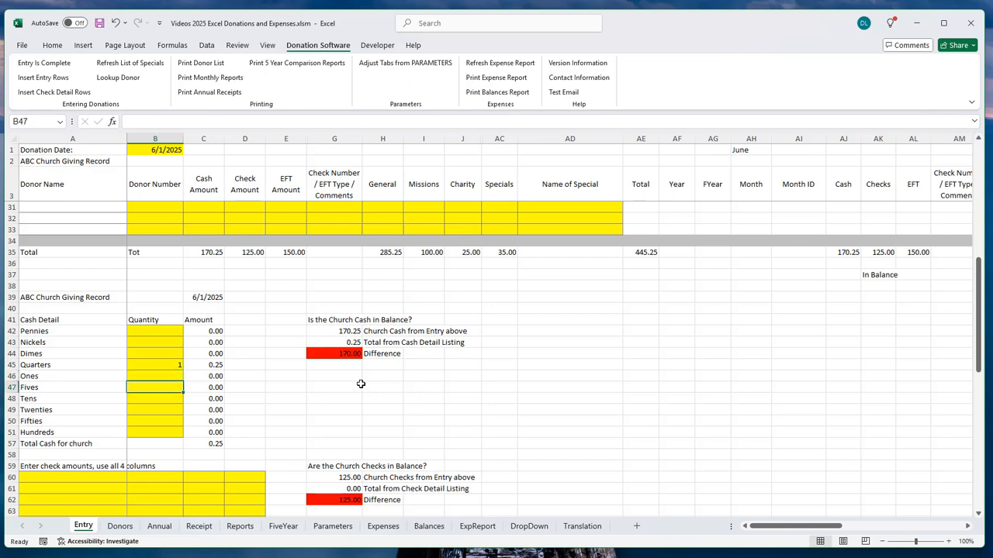
{"action": "key", "text": "Down"}
{"action": "type", "text": "2"}
{"action": "key", "text": "Return"}
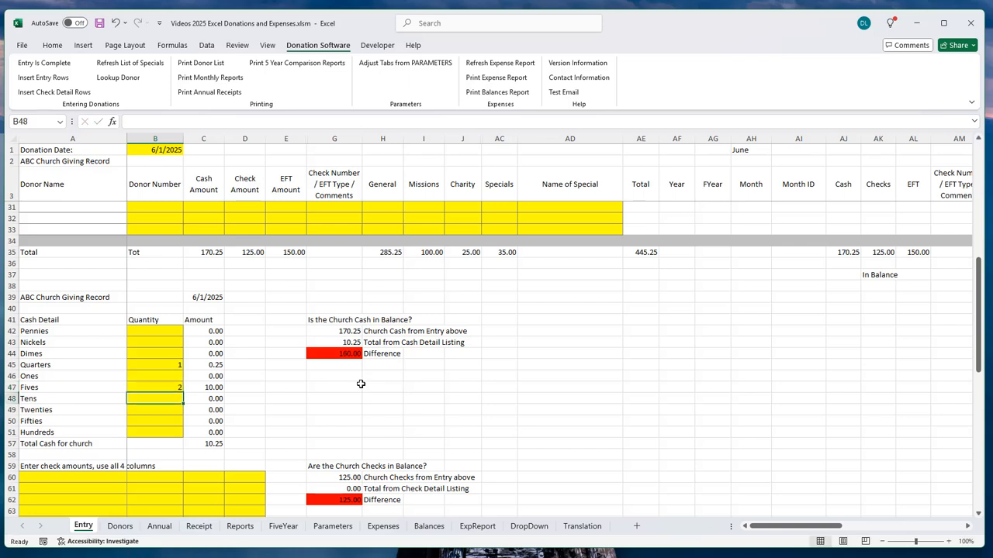
{"action": "type", "text": "4"}
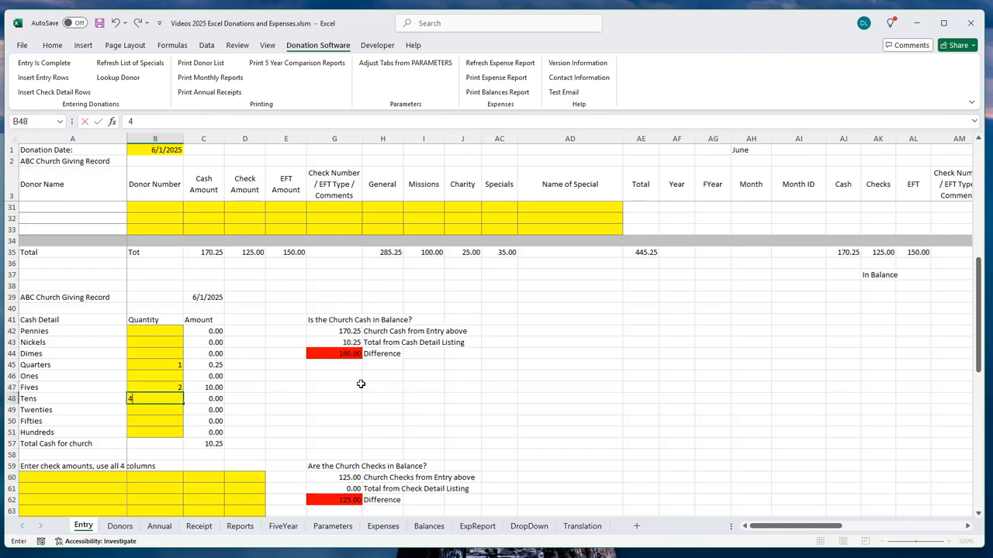
{"action": "key", "text": "Return"}
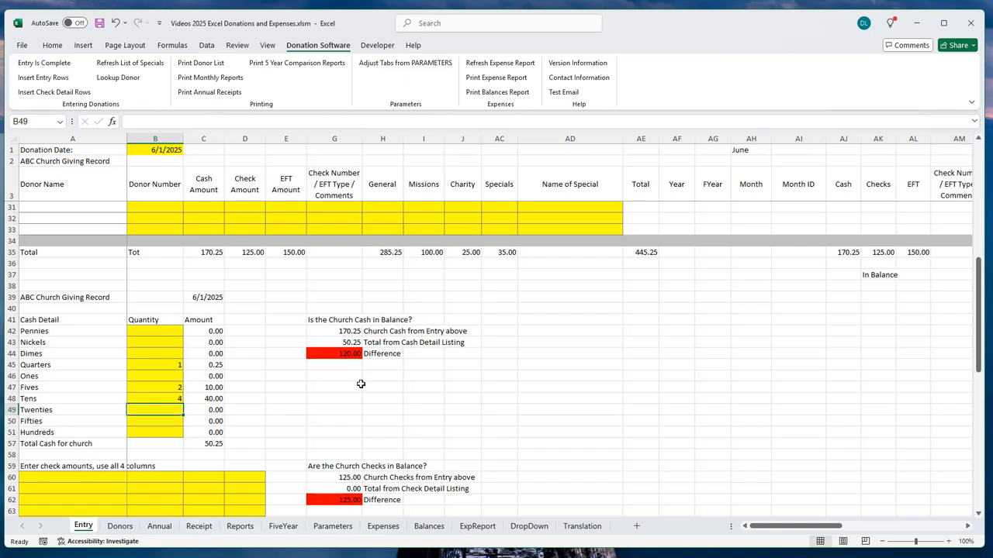
{"action": "type", "text": "1"}
{"action": "key", "text": "Return"}
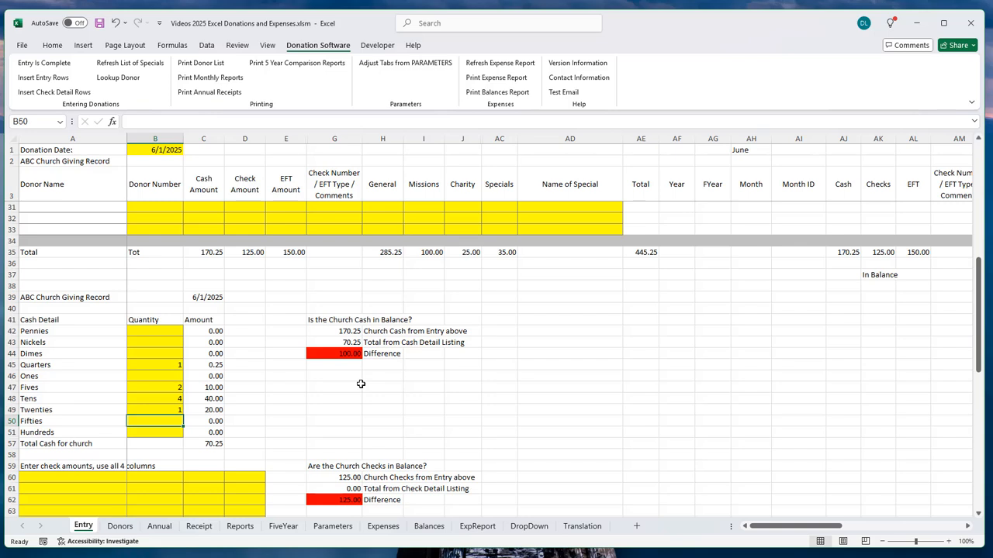
{"action": "type", "text": "2"}
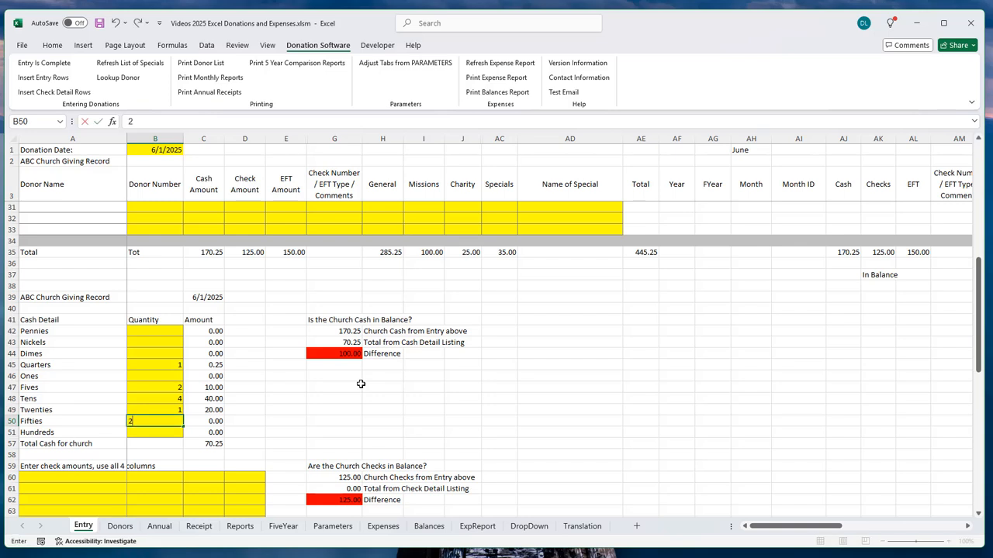
{"action": "key", "text": "Return"}
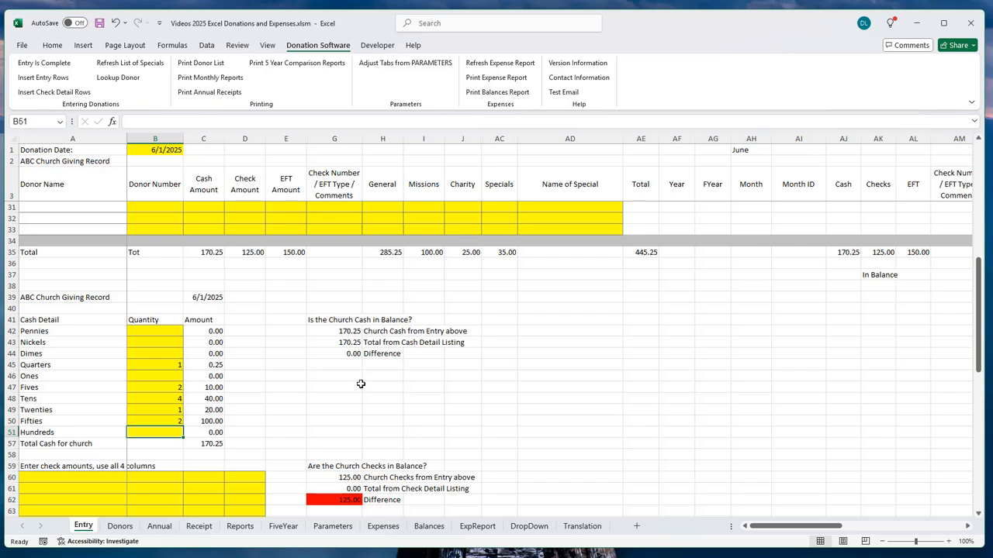
Step: Clear and re-enter 2 as the fifties quantity, then scroll down to the check section
{"action": "left_click", "coordinate": [176, 421]}
{"action": "key", "text": "Delete"}
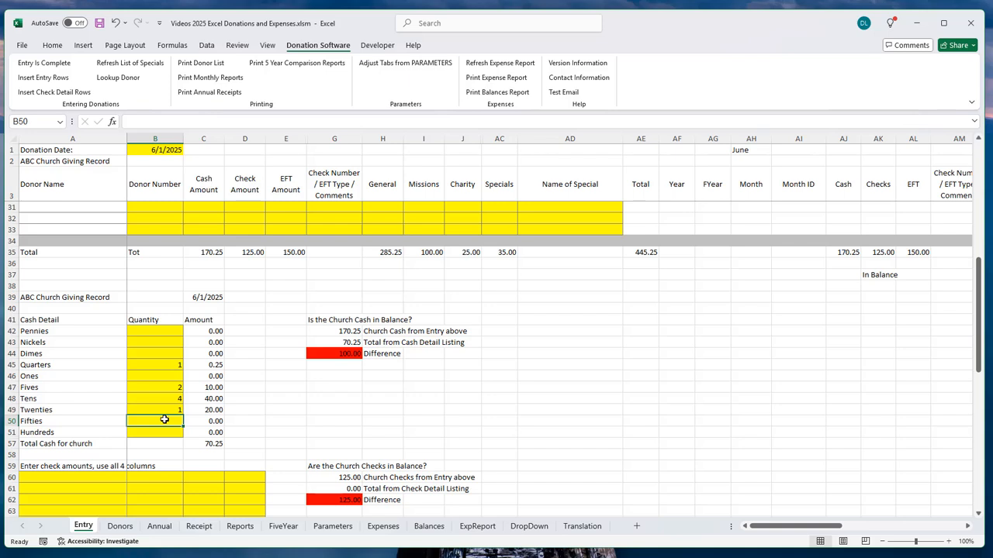
{"action": "type", "text": "2"}
{"action": "key", "text": "Return"}
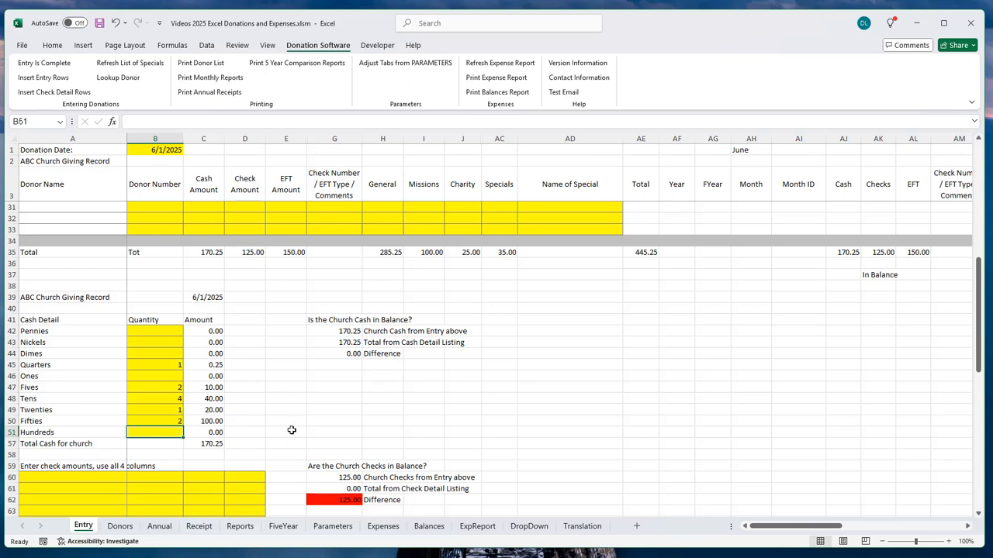
{"action": "scroll", "coordinate": [313, 404], "scroll_direction": "down", "scroll_amount": 2}
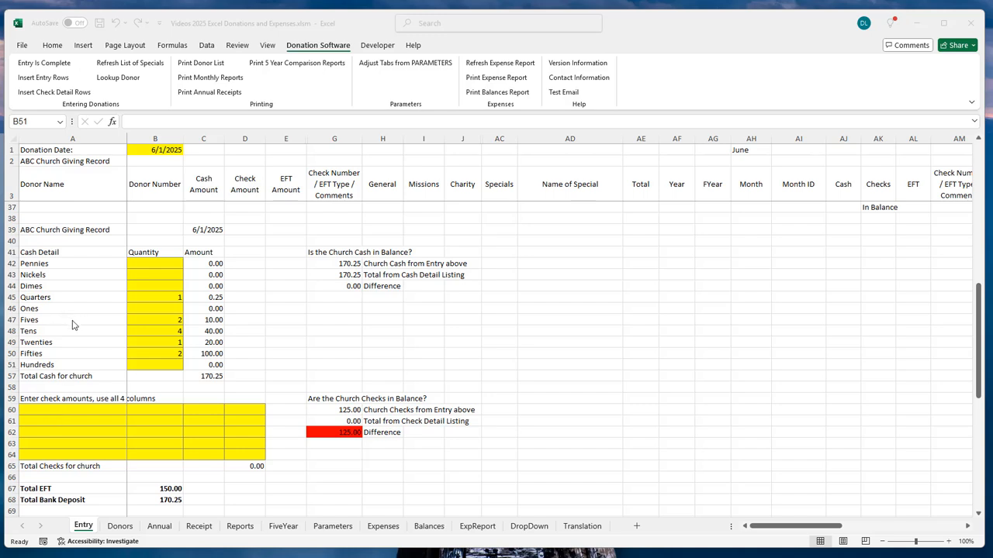
{"action": "left_click", "coordinate": [90, 415]}
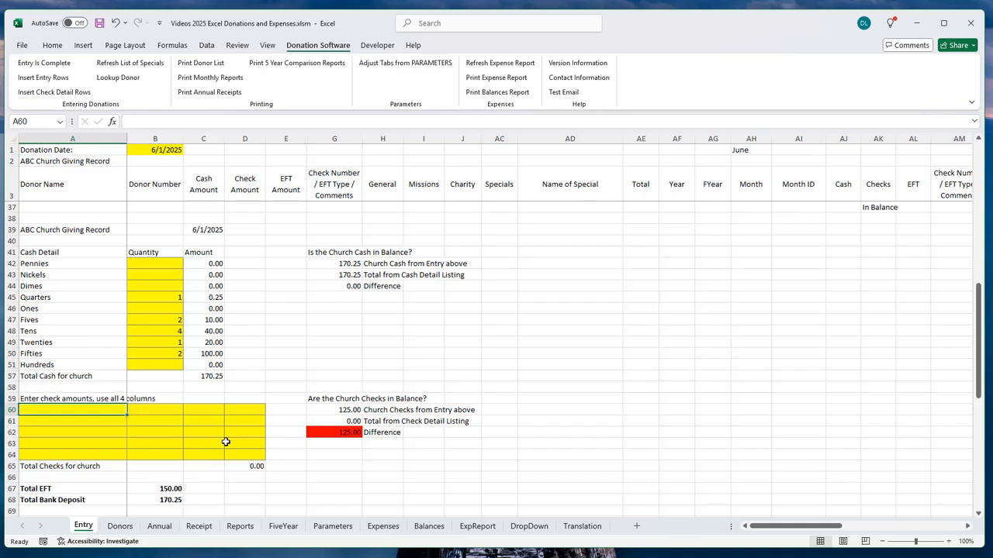
{"action": "type", "text": "75"}
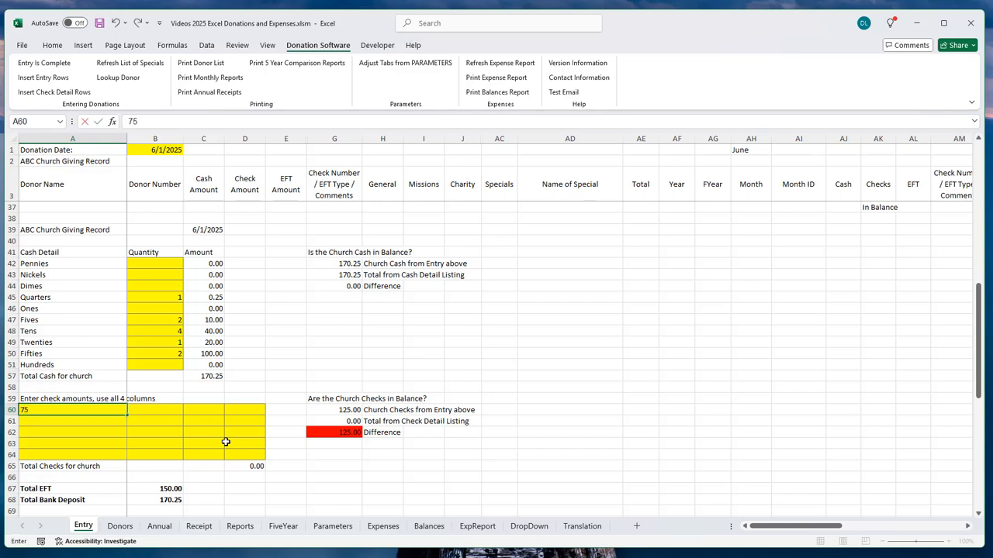
{"action": "key", "text": "Tab"}
{"action": "type", "text": "50"}
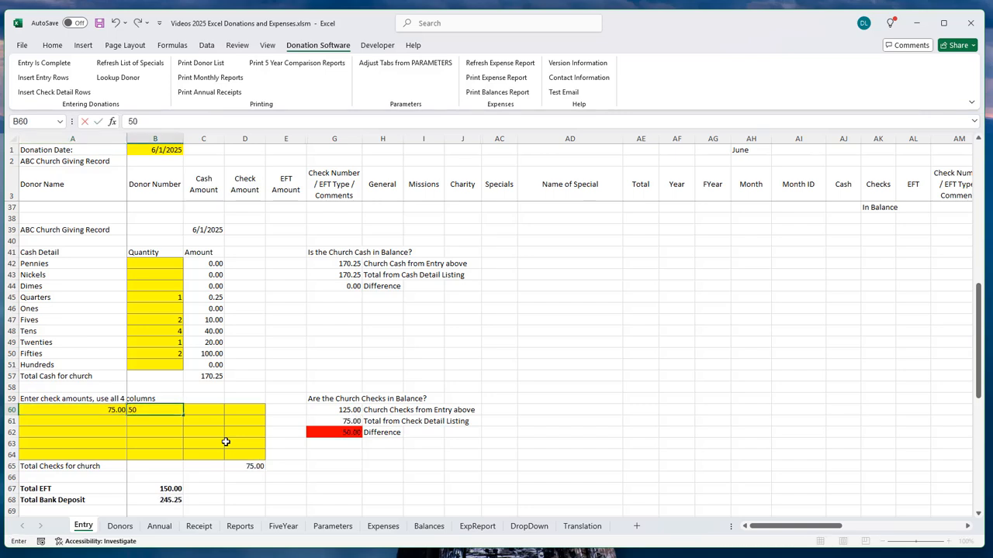
{"action": "key", "text": "Tab"}
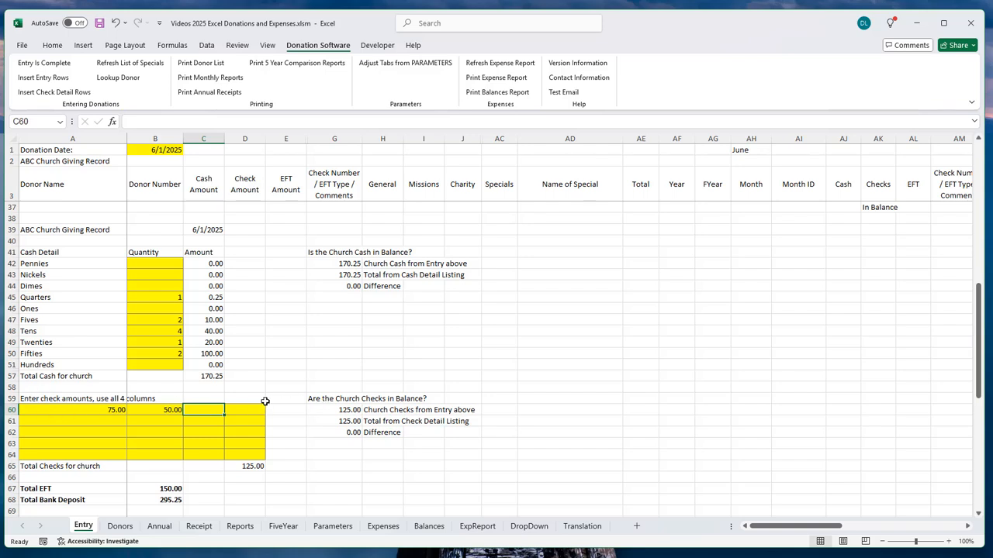
{"action": "left_click", "coordinate": [177, 413]}
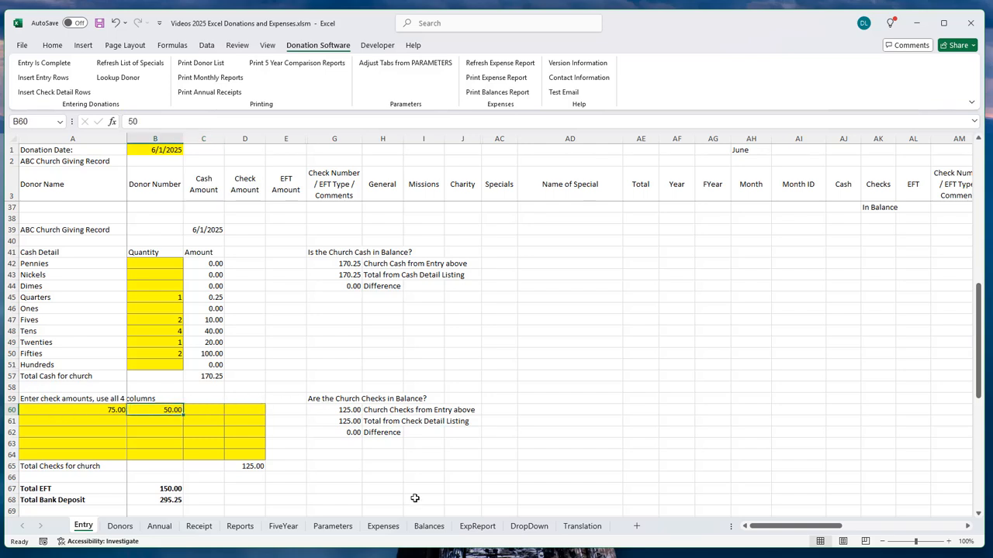
{"action": "key", "text": "Delete"}
{"action": "left_click", "coordinate": [96, 413]}
{"action": "key", "text": "Delete"}
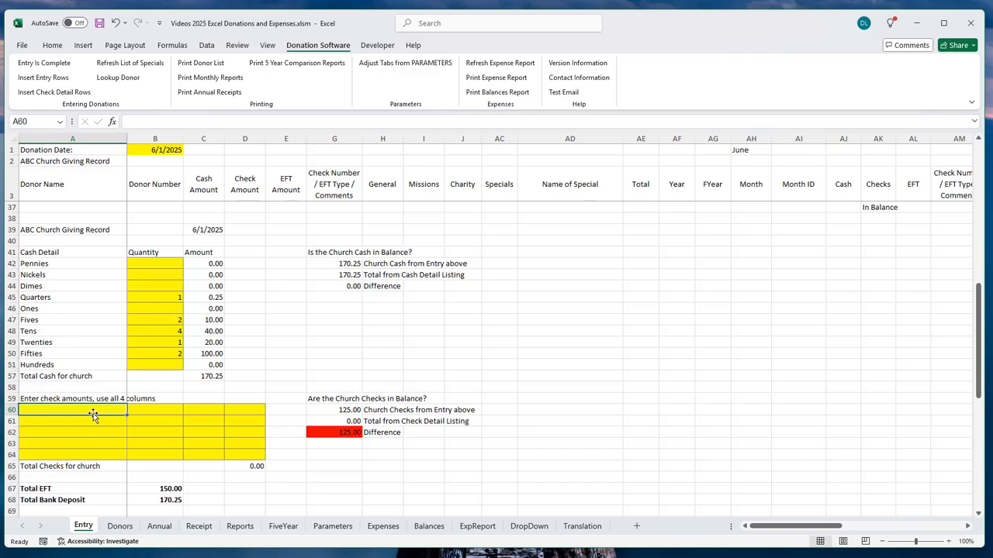
{"action": "left_click", "coordinate": [137, 410]}
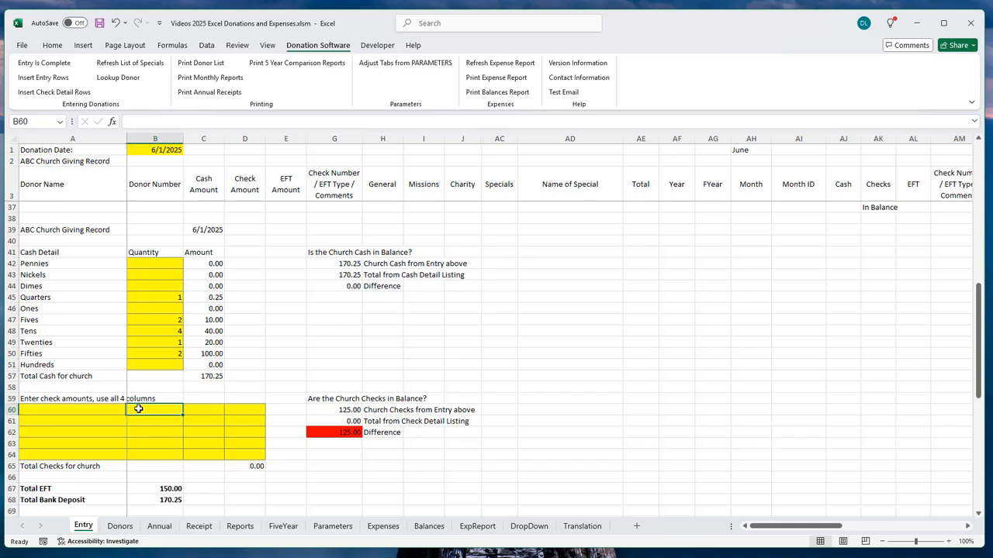
{"action": "left_click", "coordinate": [200, 410]}
{"action": "left_click", "coordinate": [244, 412]}
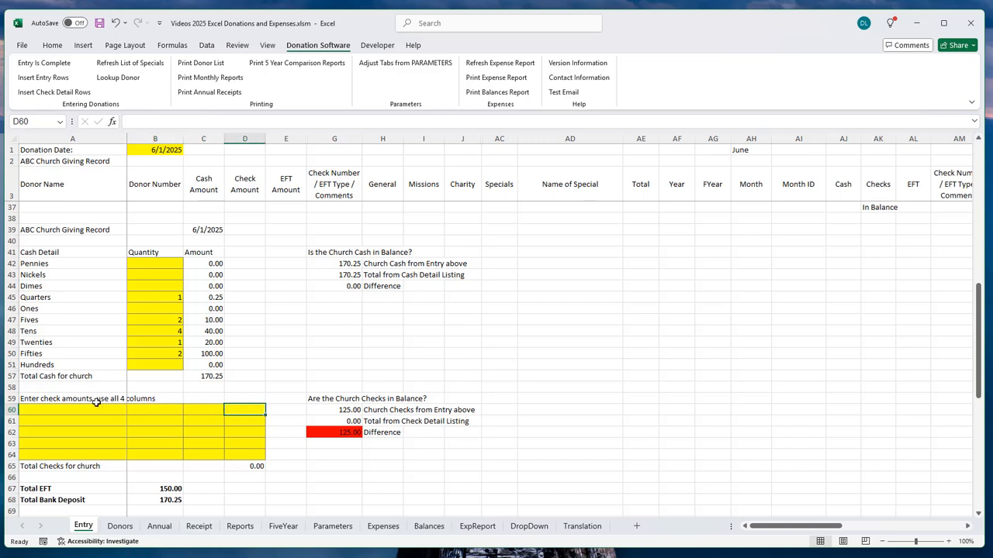
{"action": "left_click", "coordinate": [44, 421]}
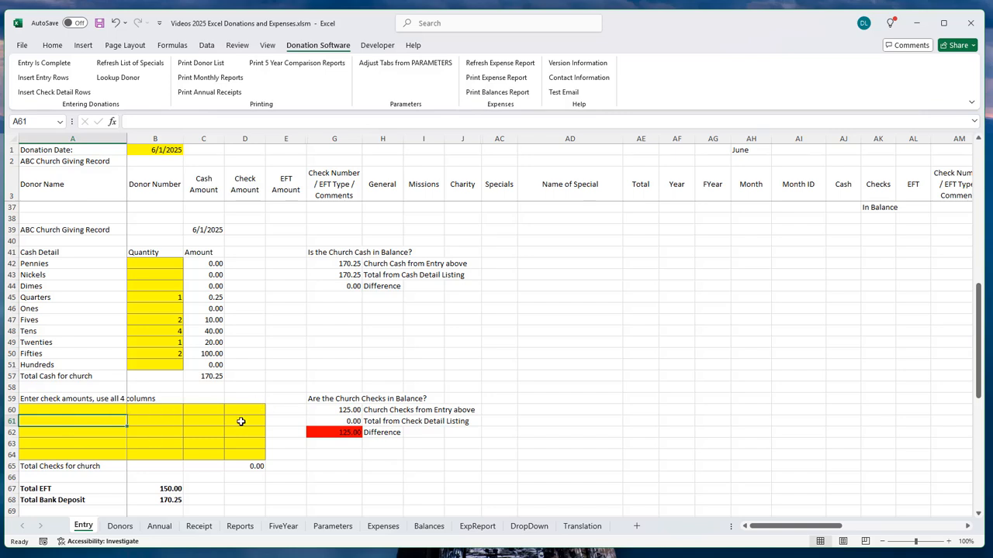
{"action": "left_click", "coordinate": [77, 410]}
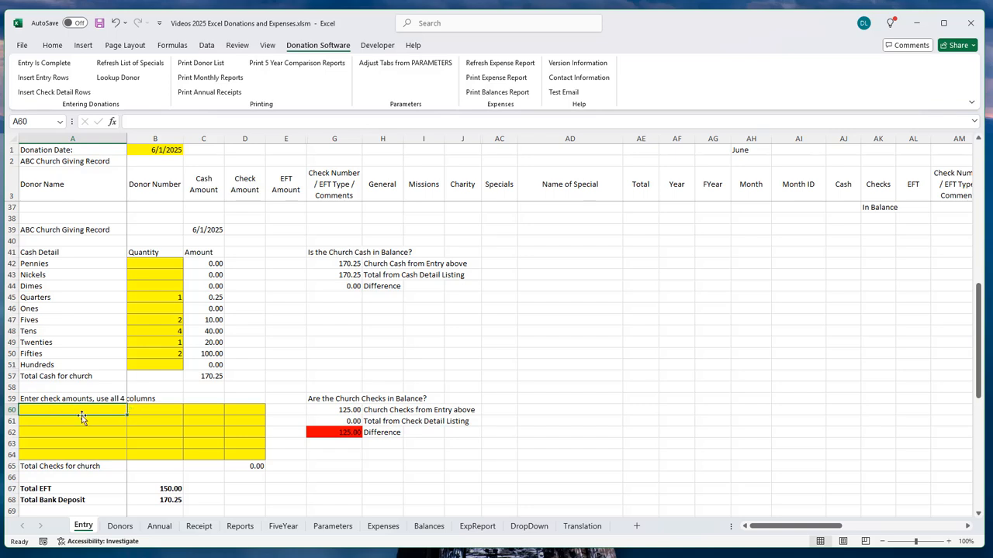
Step: Enter sample check amounts 1, 2, 3 and 4 across A60:D60
{"action": "type", "text": "1"}
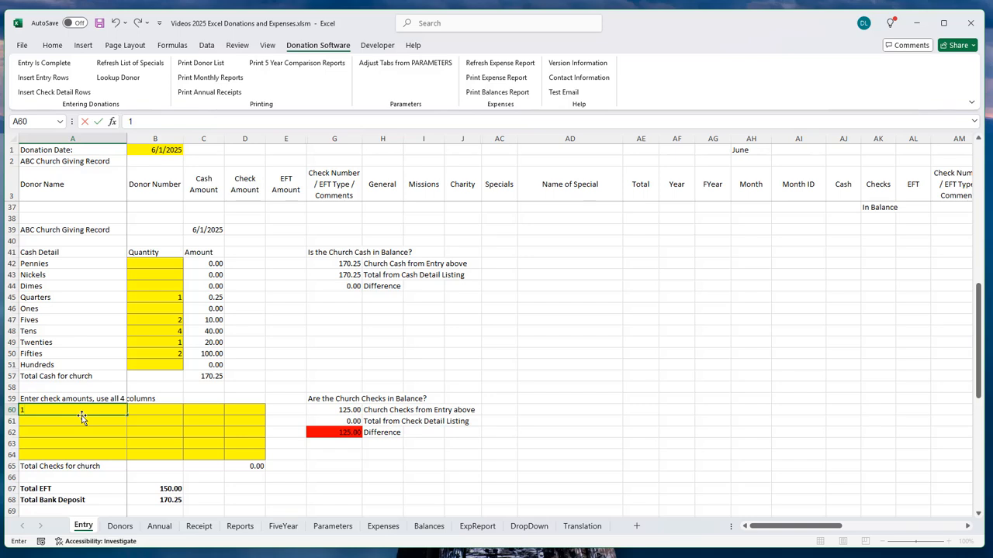
{"action": "key", "text": "Tab"}
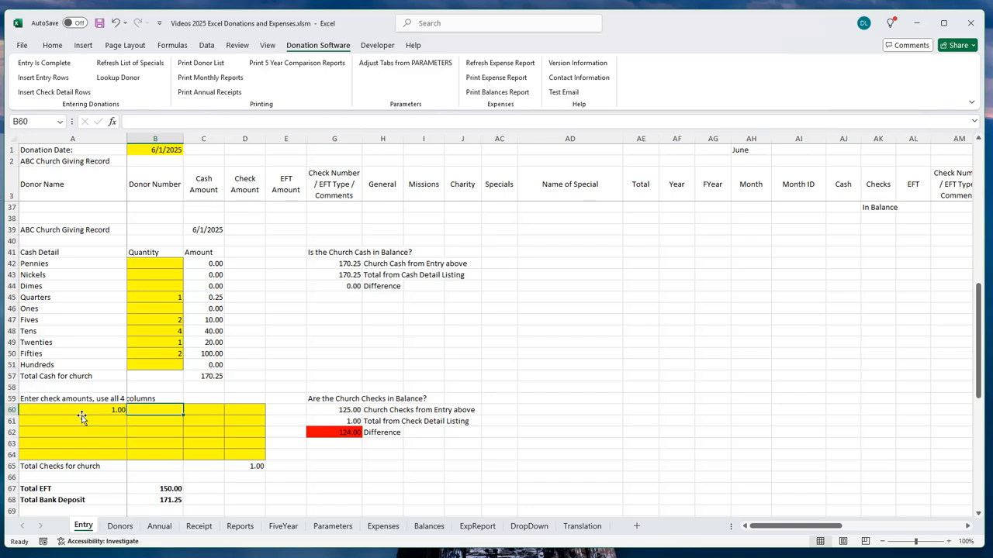
{"action": "type", "text": "2"}
{"action": "key", "text": "Tab"}
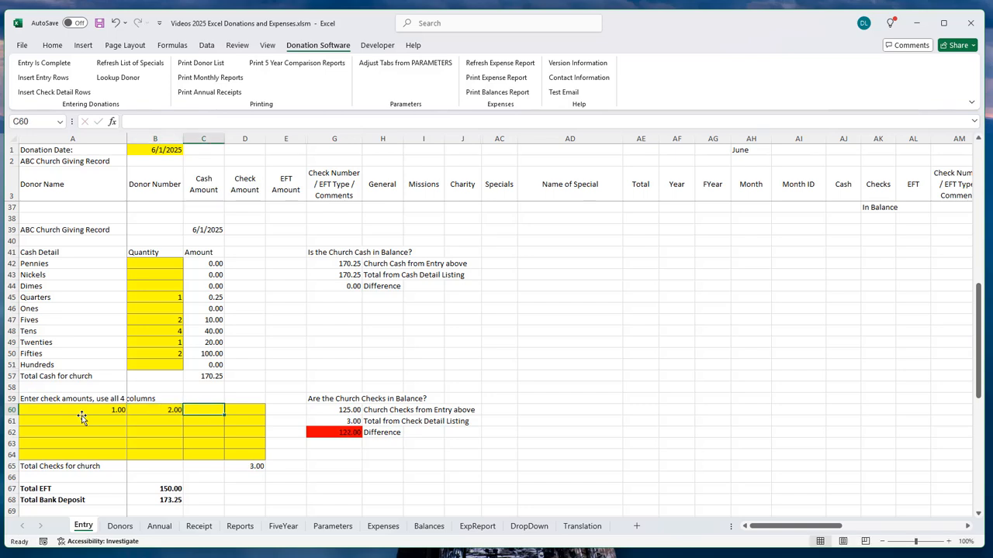
{"action": "type", "text": "3"}
{"action": "key", "text": "Tab"}
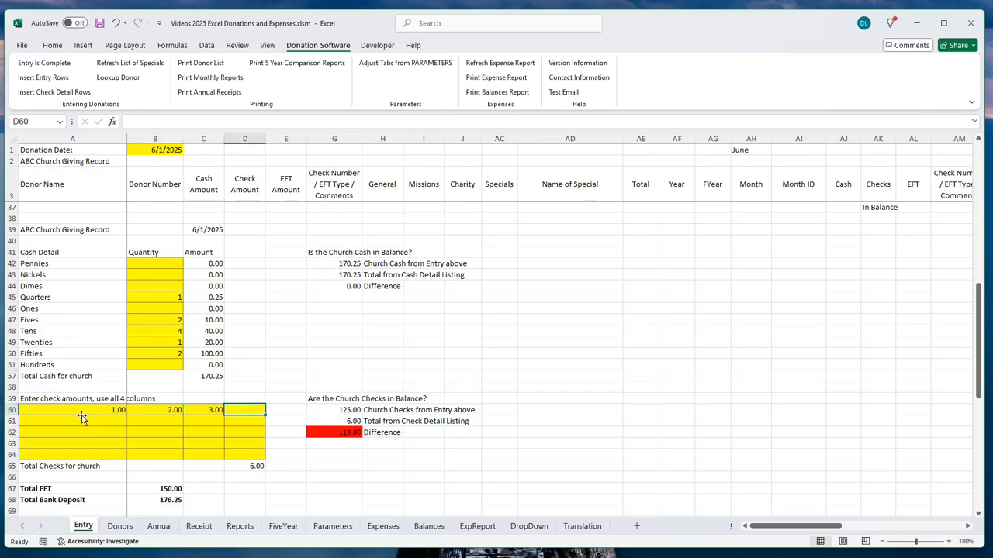
{"action": "type", "text": "4"}
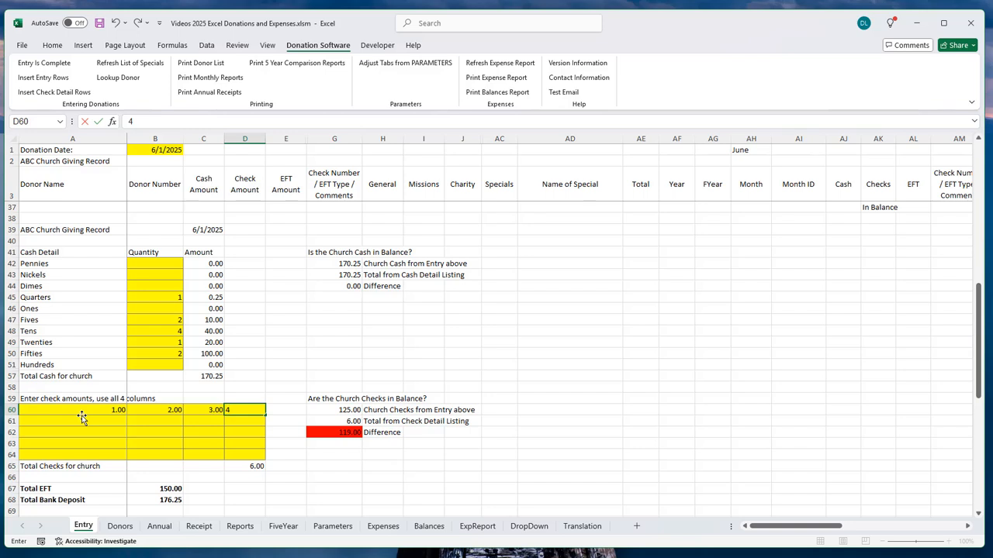
{"action": "key", "text": "Return"}
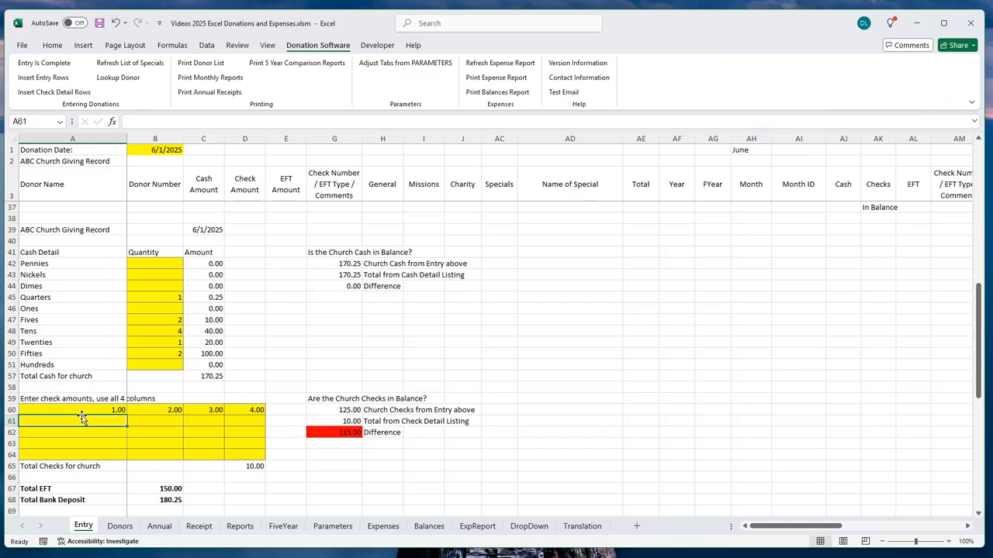
Step: Enter sample check amounts 5, 6, 7 and 8 across A61:D61
{"action": "type", "text": "5"}
{"action": "key", "text": "Tab"}
{"action": "type", "text": "6"}
{"action": "key", "text": "Tab"}
{"action": "type", "text": "7"}
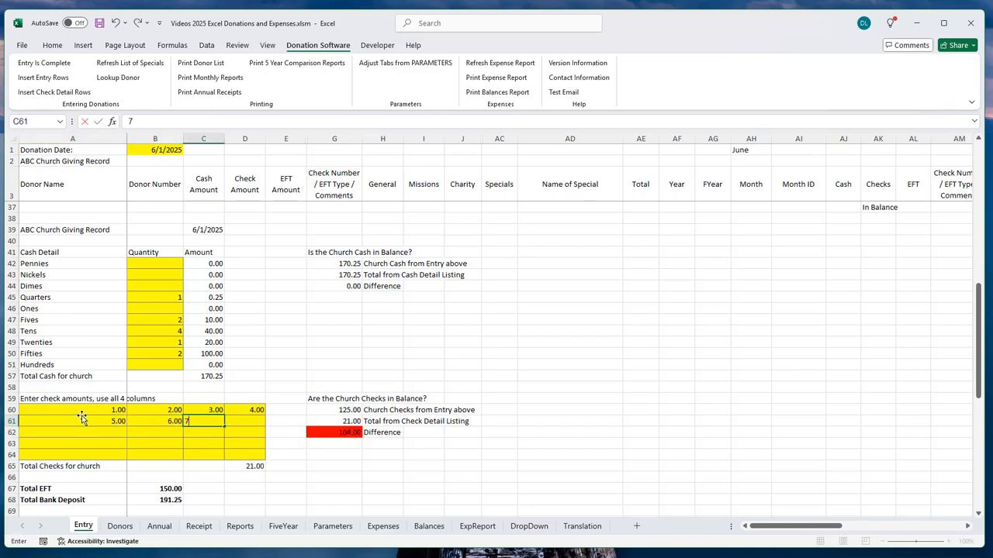
{"action": "key", "text": "Tab"}
{"action": "type", "text": "8"}
{"action": "key", "text": "Return"}
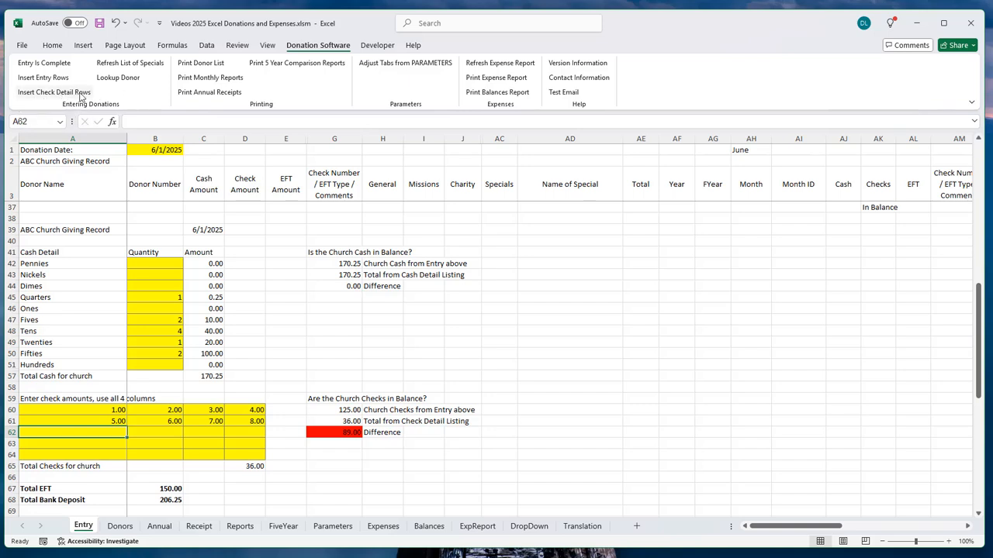
Step: Insert one more check detail row via Donation Software, then select the sample amounts in A60:D61
{"action": "left_click", "coordinate": [56, 93]}
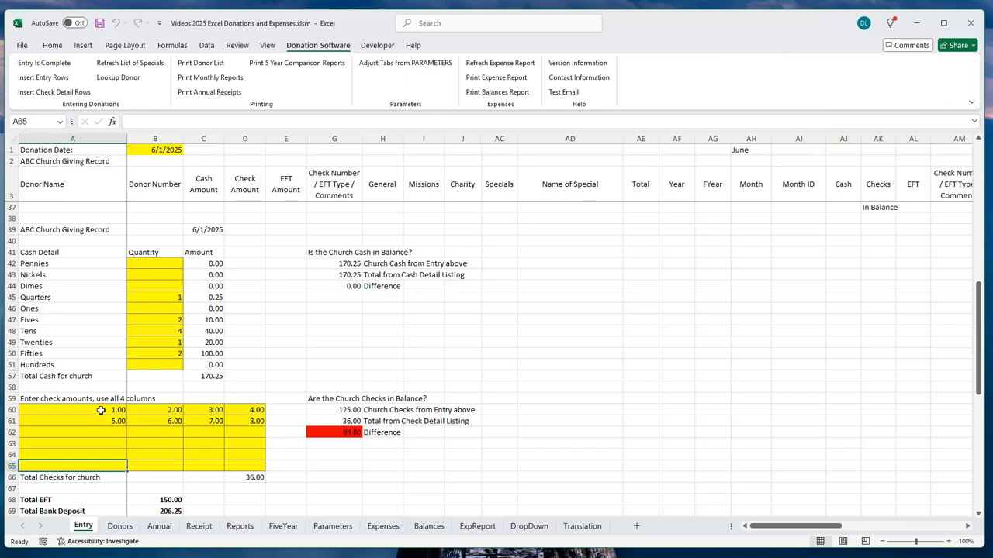
{"action": "mouse_move", "coordinate": [101, 410]}
{"action": "left_mouse_down"}
{"action": "mouse_move", "coordinate": [233, 432]}
{"action": "mouse_move", "coordinate": [227, 424]}
{"action": "left_mouse_up"}
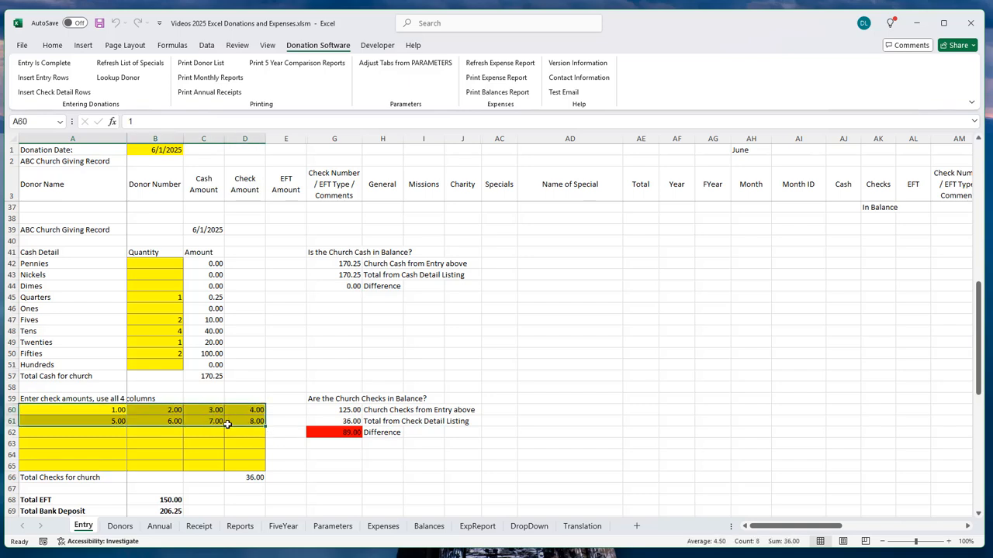
Step: Clear the sample checks in A60:D61 and enter check amounts 75.00 in A60 and 50.00 in B60
{"action": "key", "text": "Delete"}
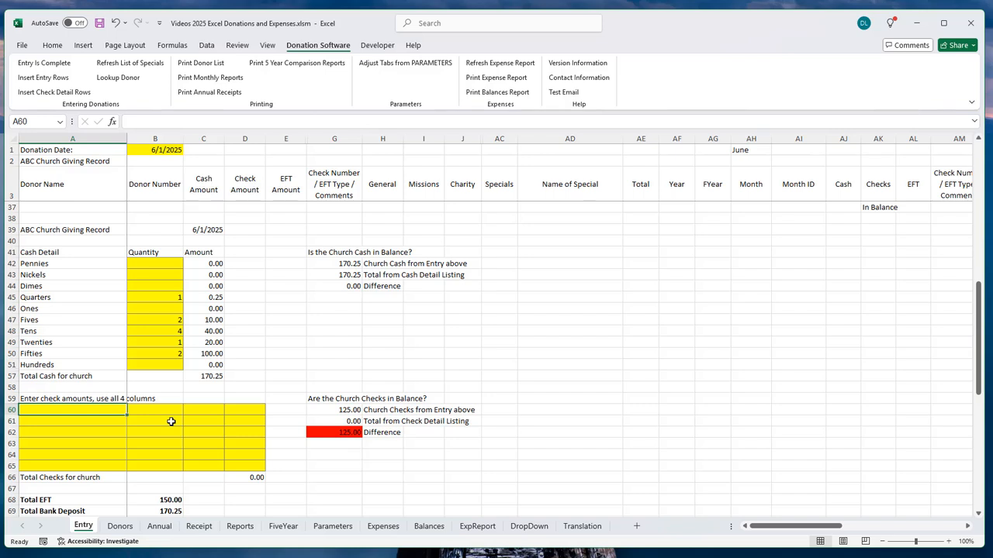
{"action": "type", "text": "75"}
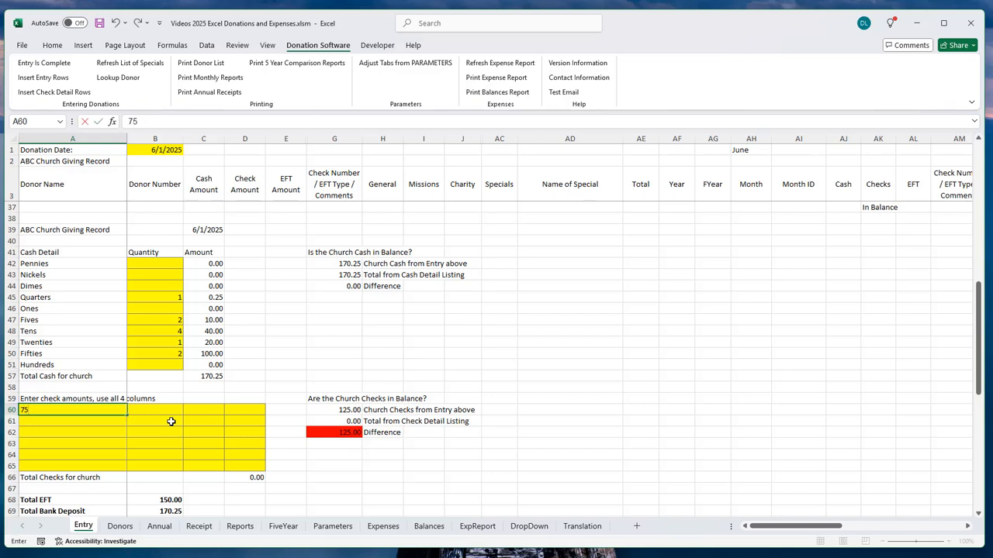
{"action": "key", "text": "Tab"}
{"action": "type", "text": "50"}
{"action": "key", "text": "Tab"}
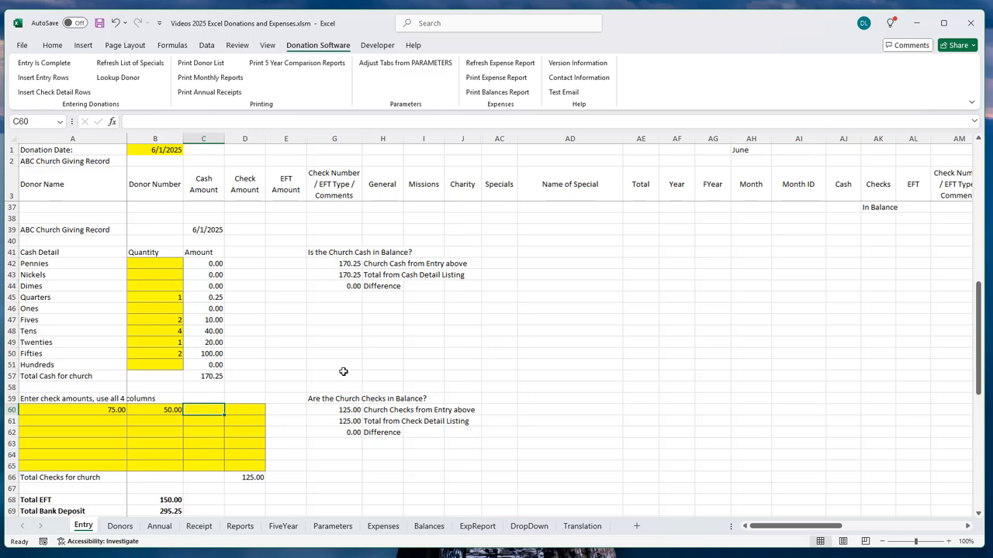
{"action": "scroll", "coordinate": [277, 326], "scroll_direction": "up", "scroll_amount": 3}
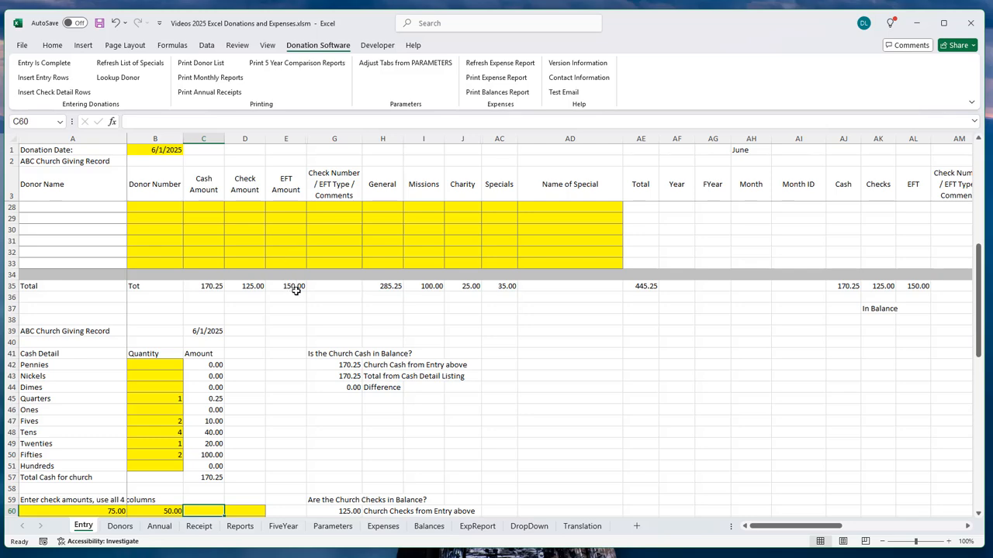
{"action": "scroll", "coordinate": [299, 288], "scroll_direction": "down", "scroll_amount": 4}
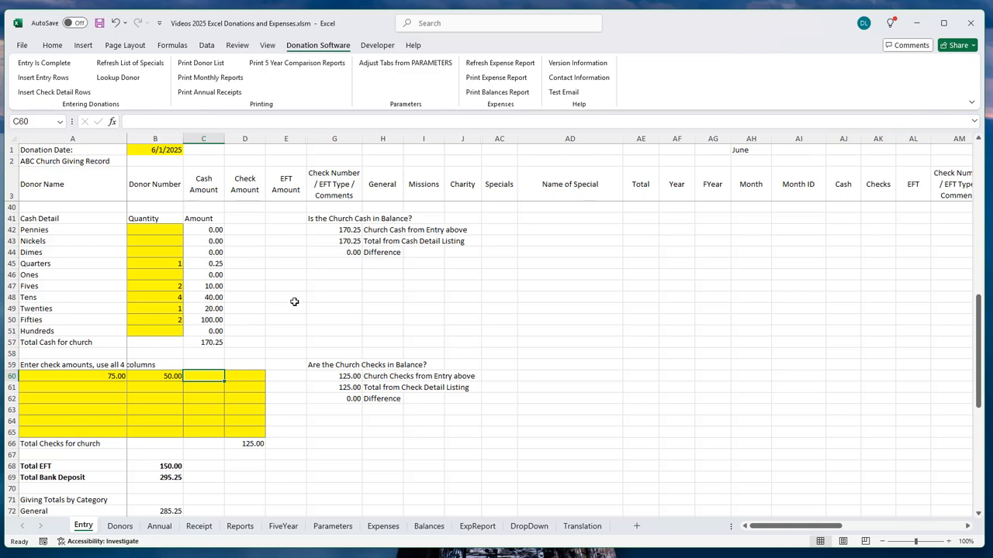
{"action": "scroll", "coordinate": [295, 301], "scroll_direction": "down", "scroll_amount": 1}
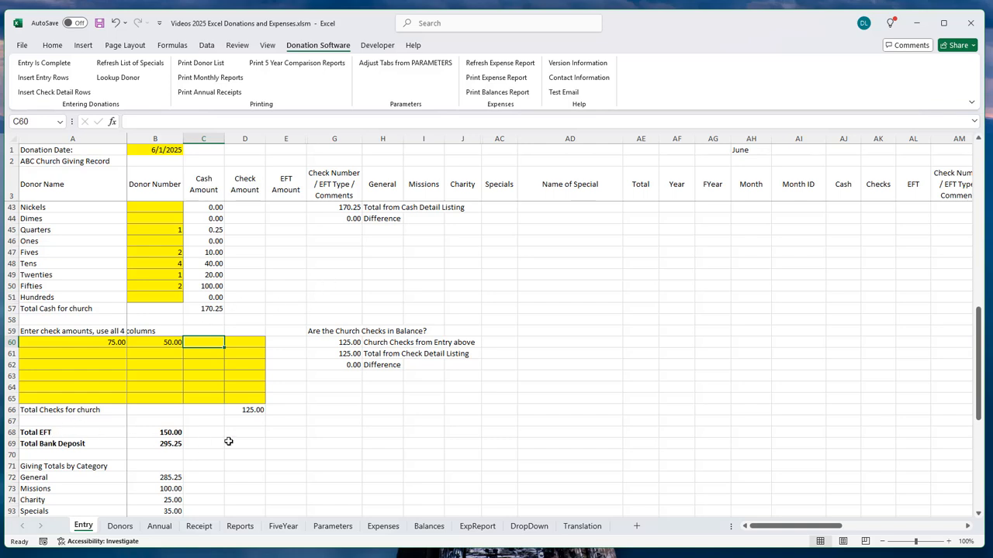
{"action": "scroll", "coordinate": [272, 298], "scroll_direction": "up", "scroll_amount": 2}
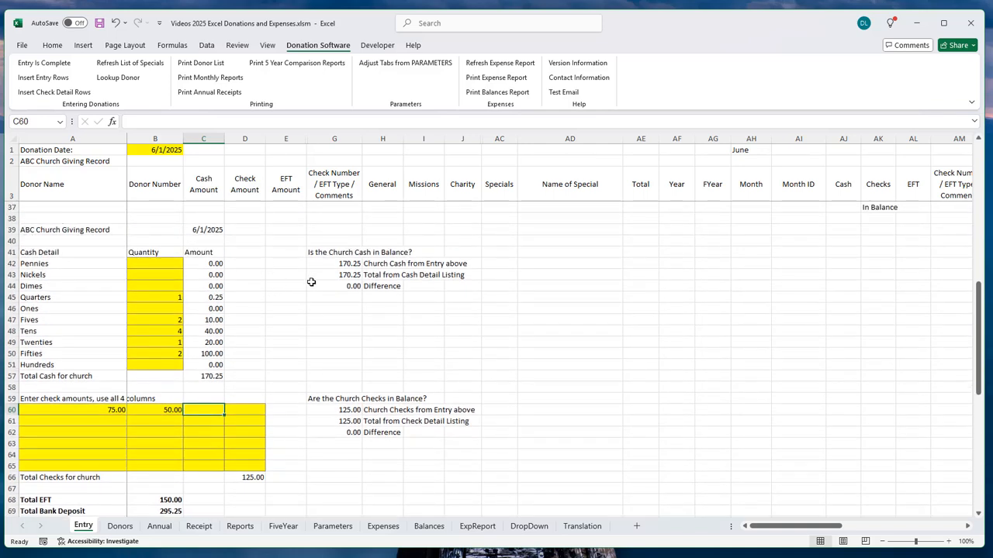
{"action": "left_click_drag", "start_coordinate": [25, 232], "coordinate": [267, 475]}
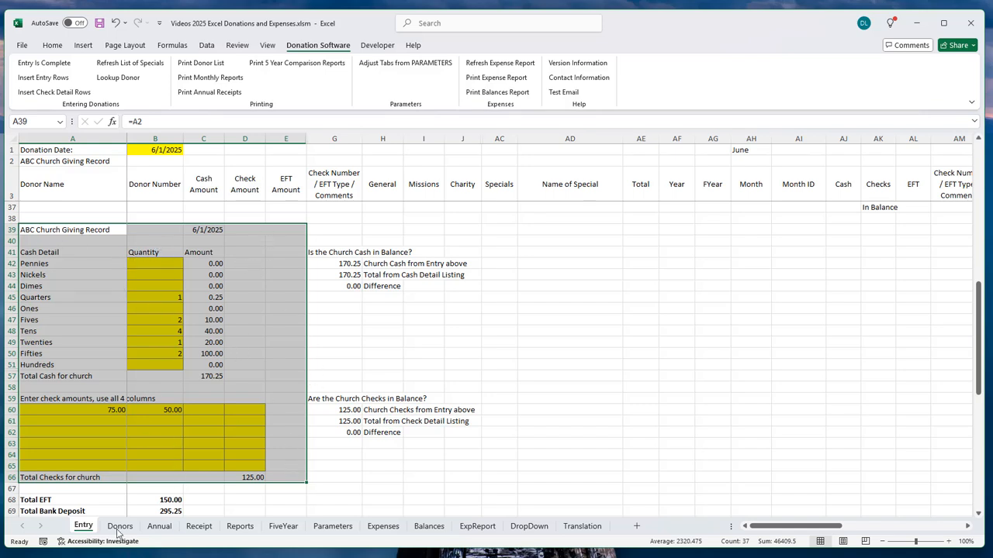
{"action": "scroll", "coordinate": [249, 457], "scroll_direction": "down", "scroll_amount": 1}
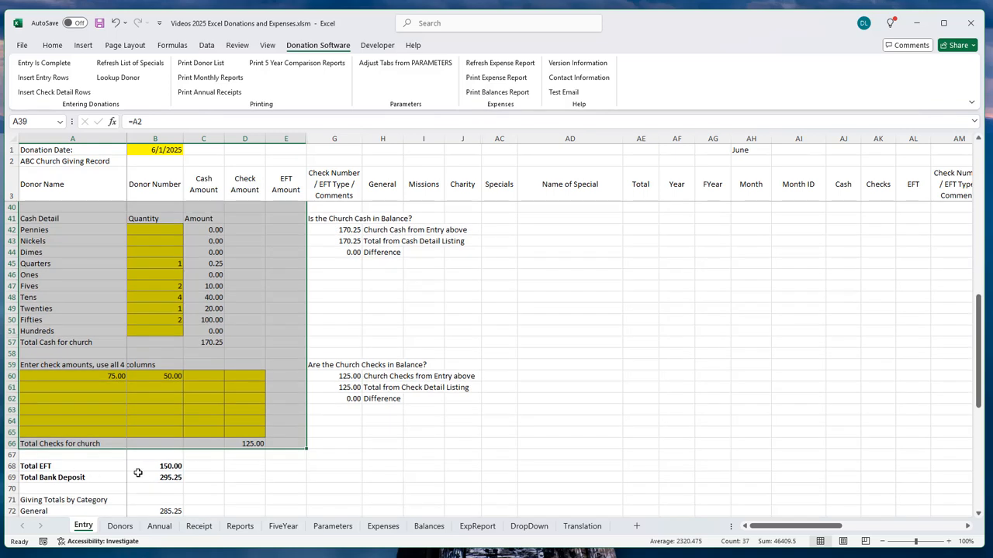
{"action": "left_click", "coordinate": [172, 478]}
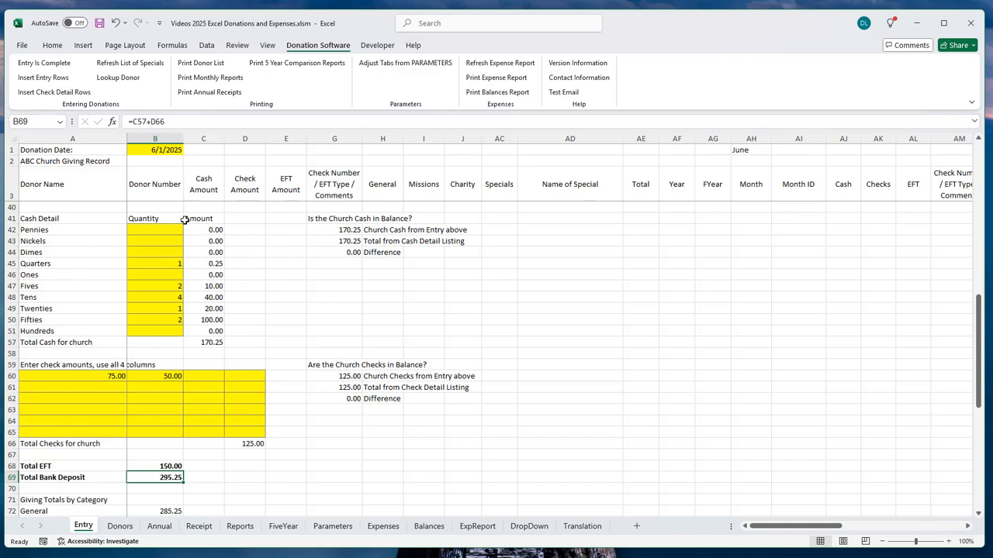
{"action": "left_click_drag", "start_coordinate": [47, 226], "coordinate": [253, 476]}
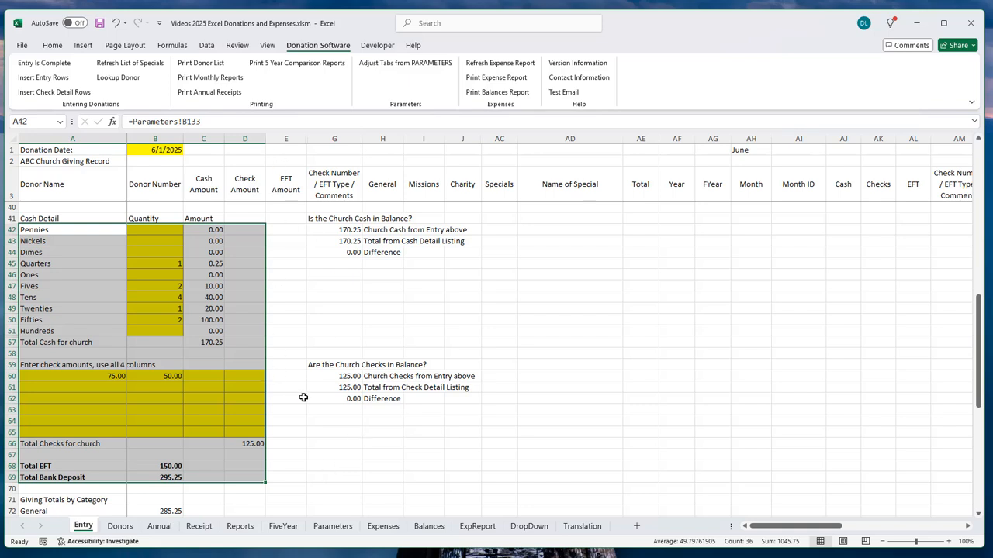
{"action": "scroll", "coordinate": [303, 398], "scroll_direction": "down", "scroll_amount": 3}
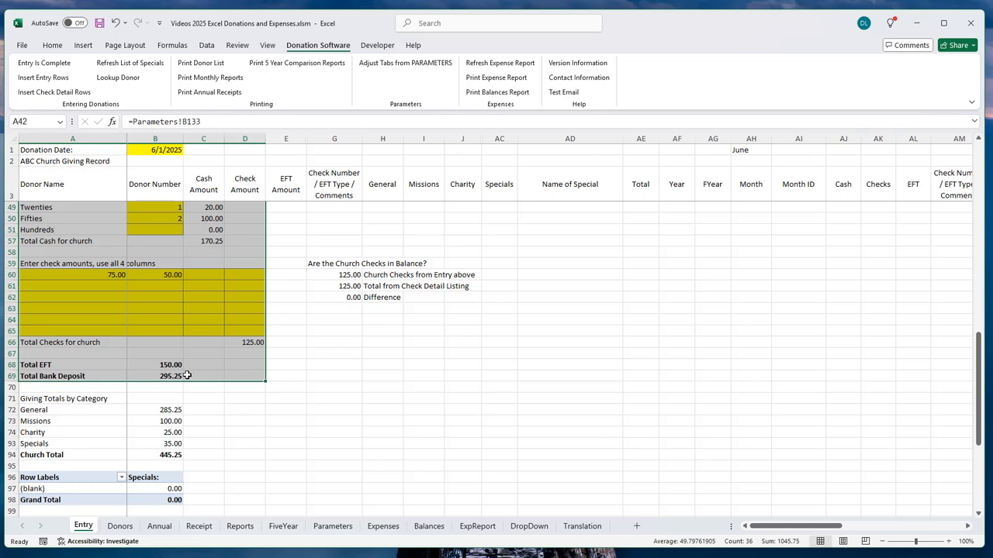
{"action": "left_click", "coordinate": [162, 364]}
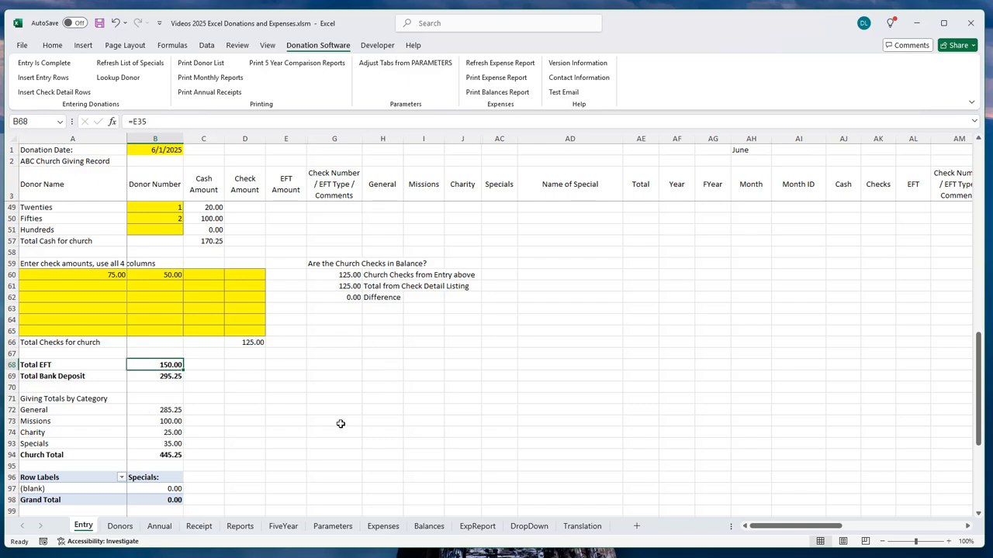
{"action": "scroll", "coordinate": [278, 441], "scroll_direction": "down", "scroll_amount": 1}
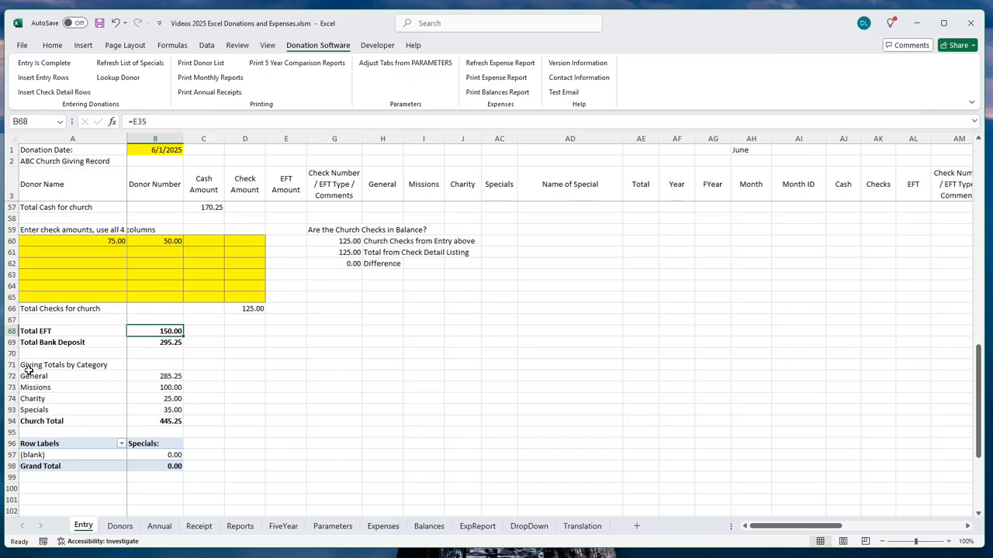
{"action": "left_click", "coordinate": [172, 378]}
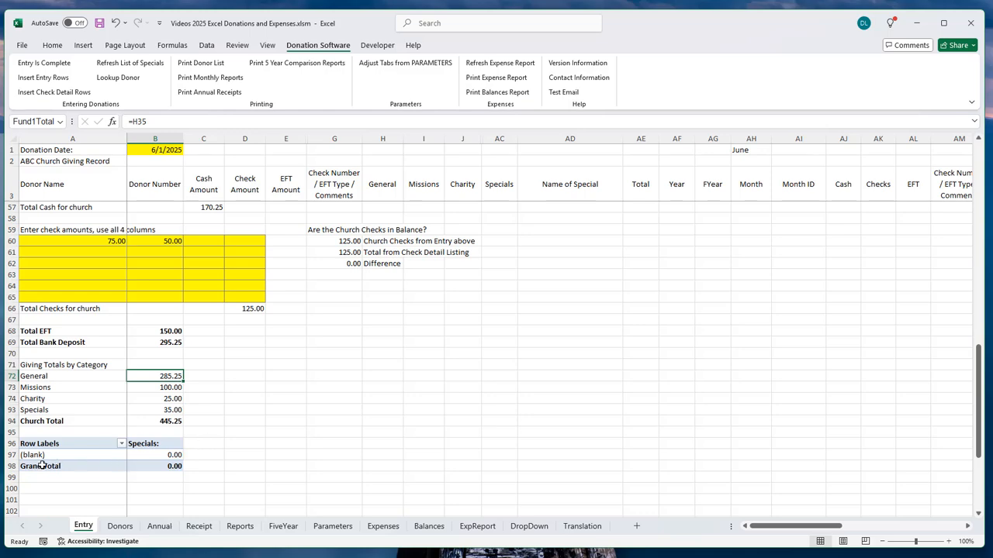
Step: Select the Specials entries AC6:AD9 and confirm the summary lists Music Group at 35.00
{"action": "scroll", "coordinate": [501, 297], "scroll_direction": "up", "scroll_amount": 18}
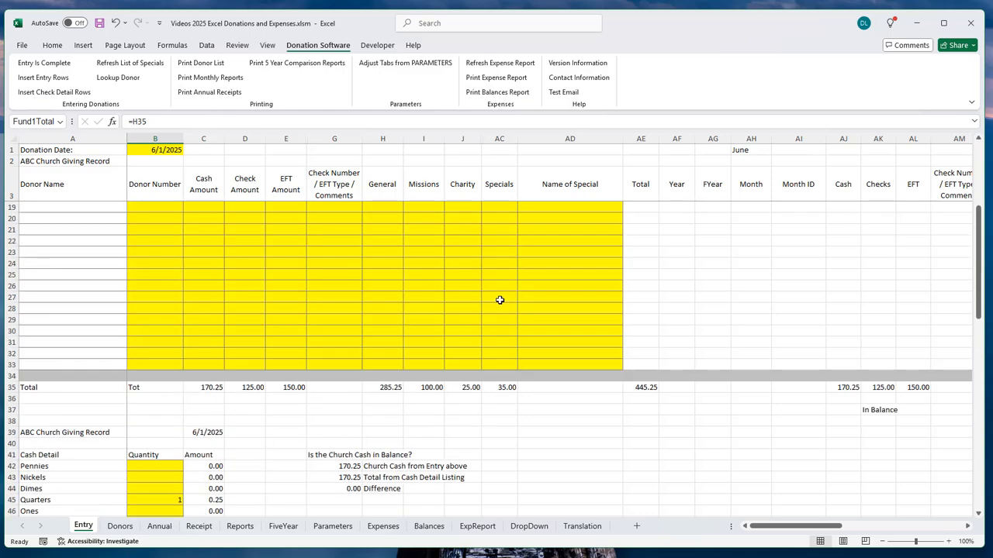
{"action": "left_click_drag", "start_coordinate": [501, 231], "coordinate": [564, 262]}
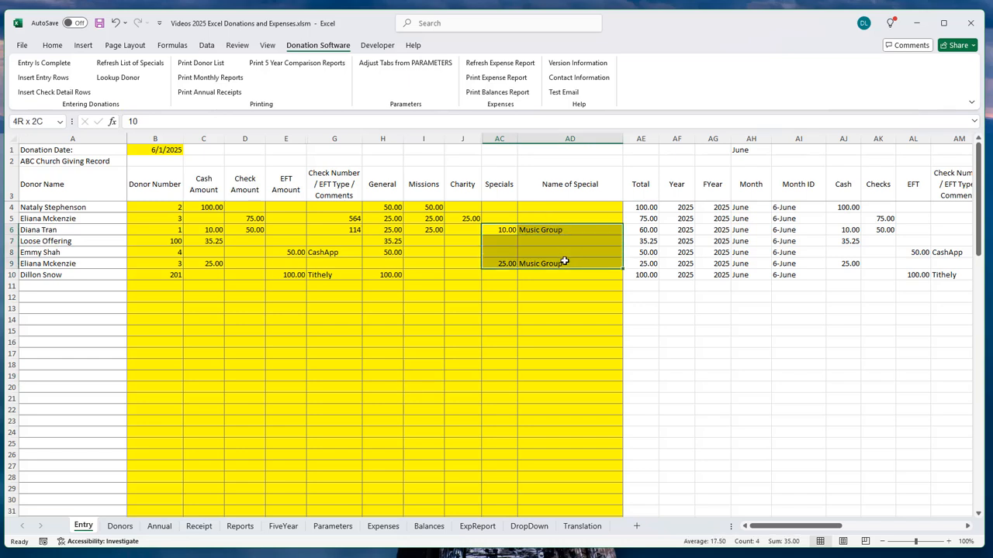
{"action": "left_click_drag", "start_coordinate": [564, 262], "coordinate": [564, 262]}
{"action": "left_click", "coordinate": [541, 230]}
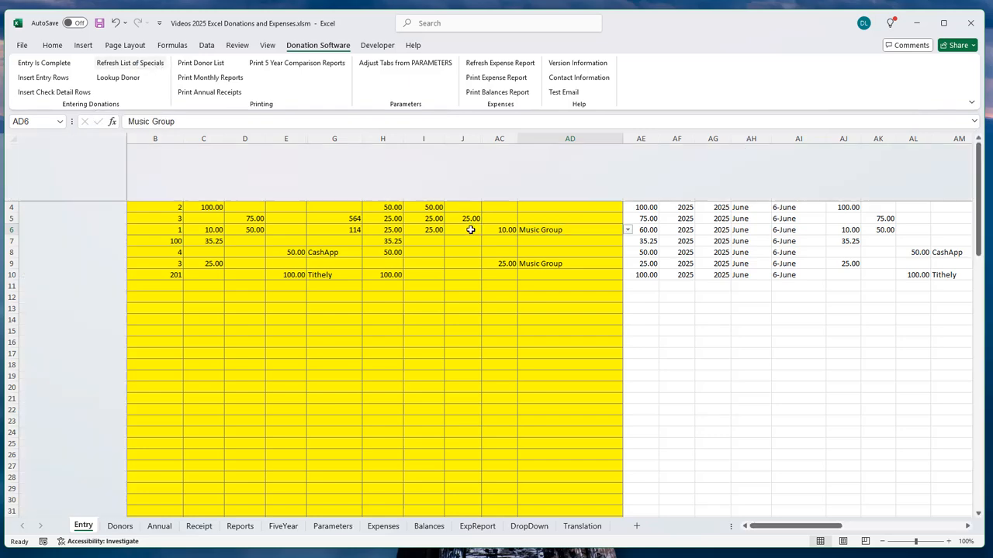
{"action": "scroll", "coordinate": [467, 233], "scroll_direction": "down", "scroll_amount": 11}
{"action": "scroll", "coordinate": [467, 233], "scroll_direction": "down", "scroll_amount": 7}
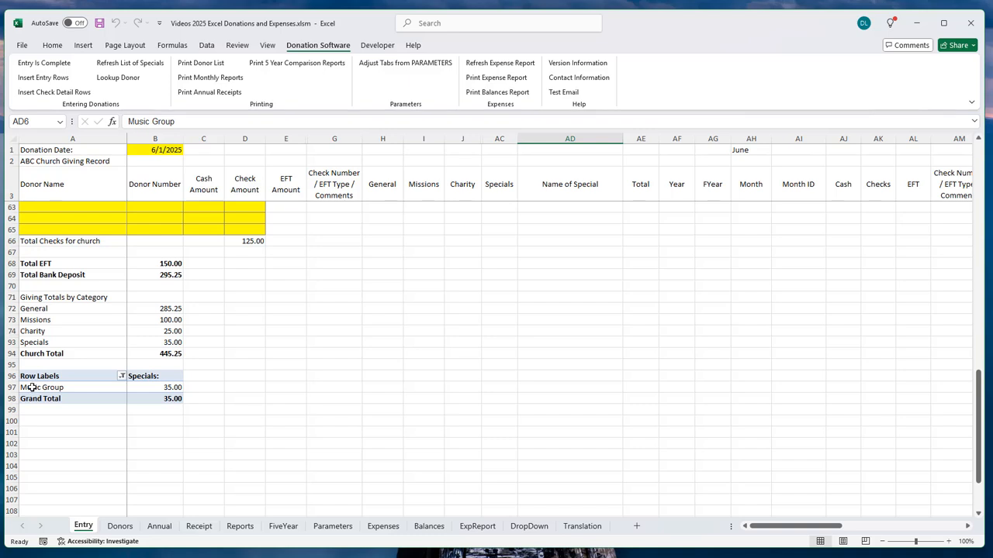
Step: Inspect the summary's Music Group total and the formula behind the Specials total
{"action": "left_click", "coordinate": [171, 387]}
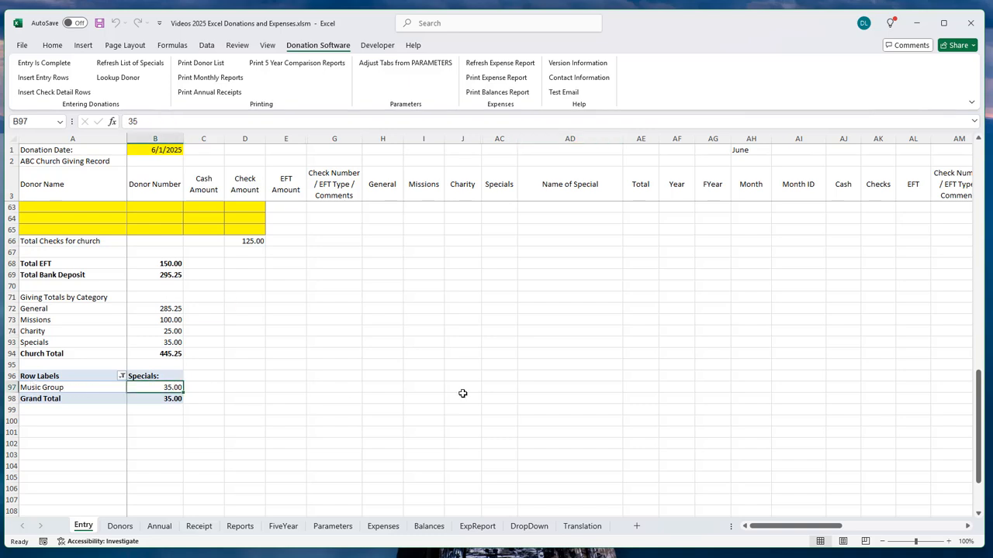
{"action": "left_click", "coordinate": [160, 342]}
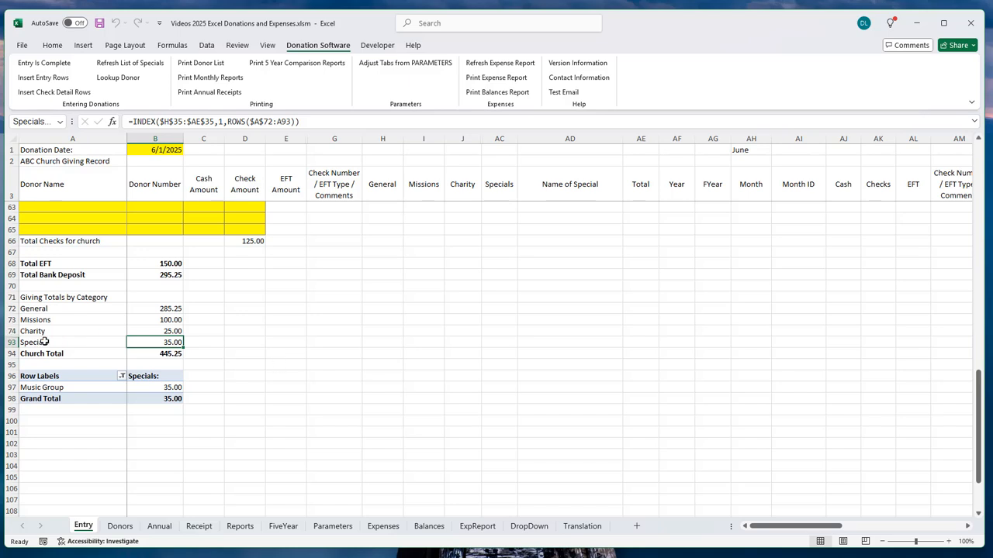
{"action": "left_click", "coordinate": [56, 388]}
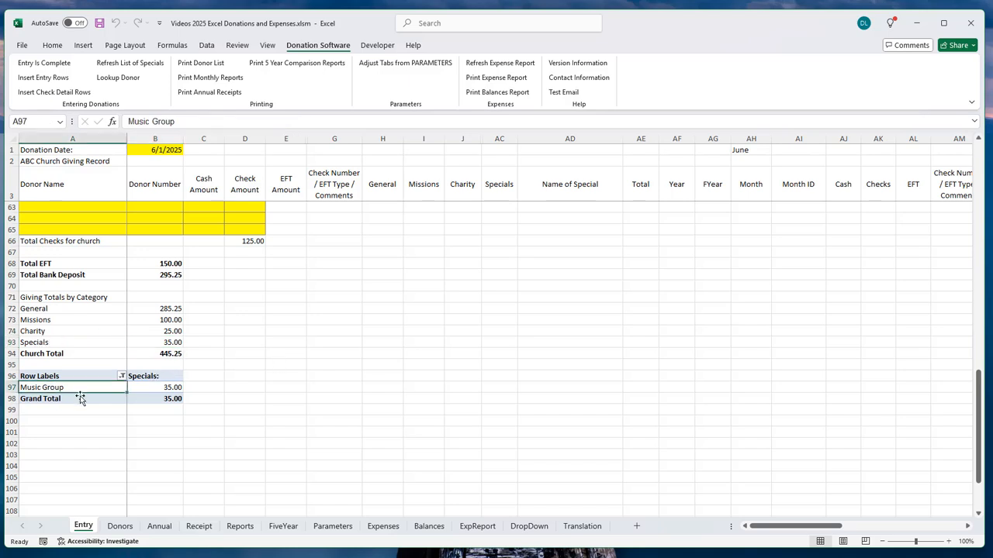
{"action": "scroll", "coordinate": [436, 331], "scroll_direction": "up", "scroll_amount": 15}
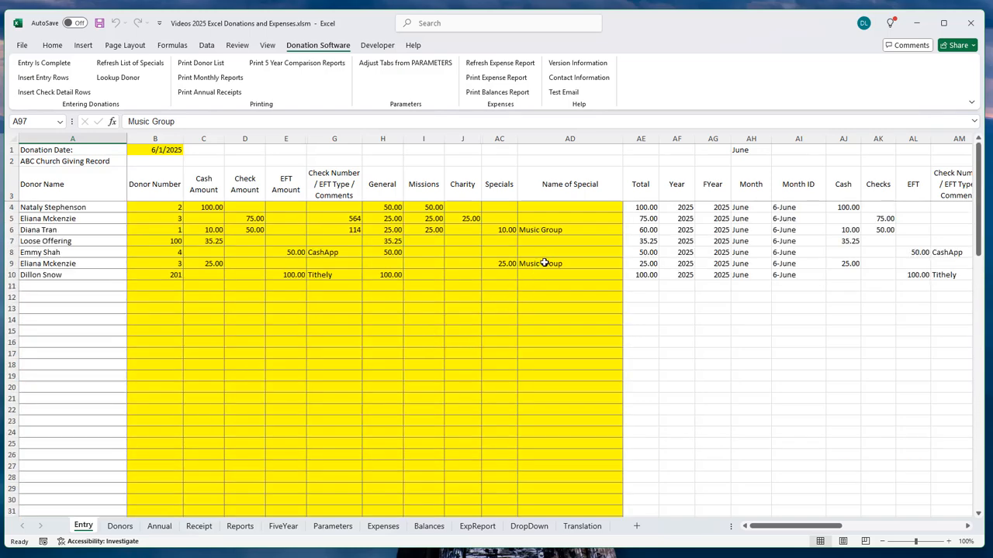
Step: Rename row 9's special in AD9 to VBS and refresh the list of Specials
{"action": "left_click", "coordinate": [545, 264]}
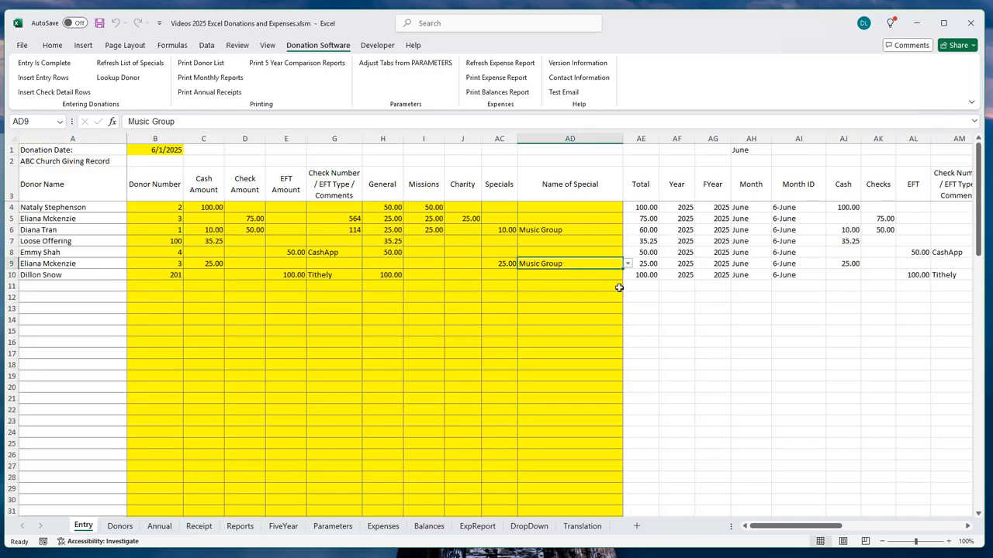
{"action": "type", "text": "V"}
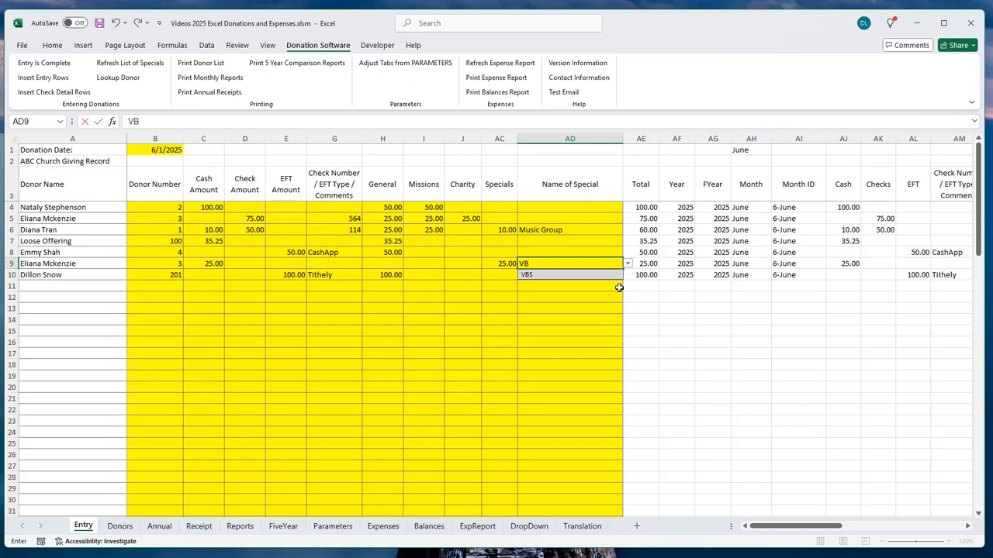
{"action": "type", "text": "B"}
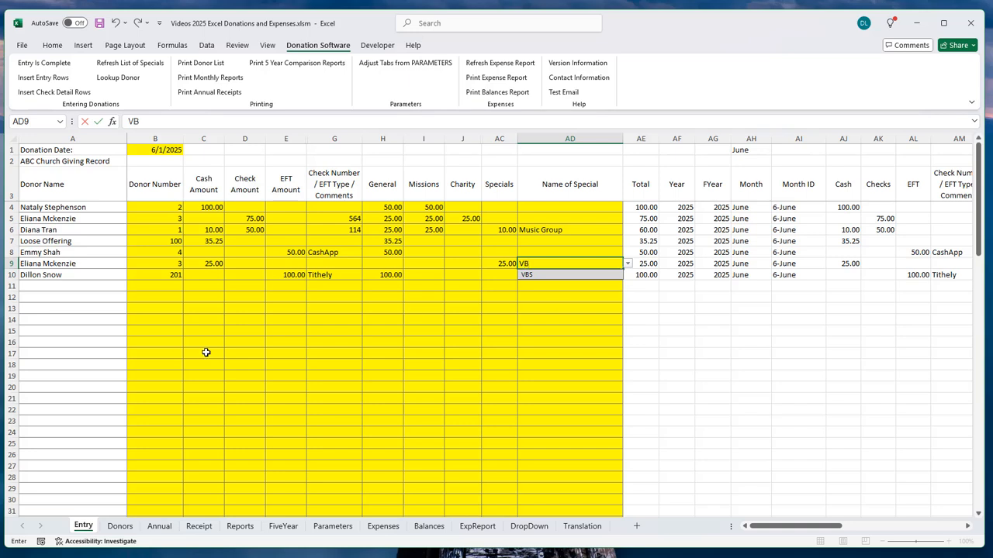
{"action": "left_click", "coordinate": [551, 275]}
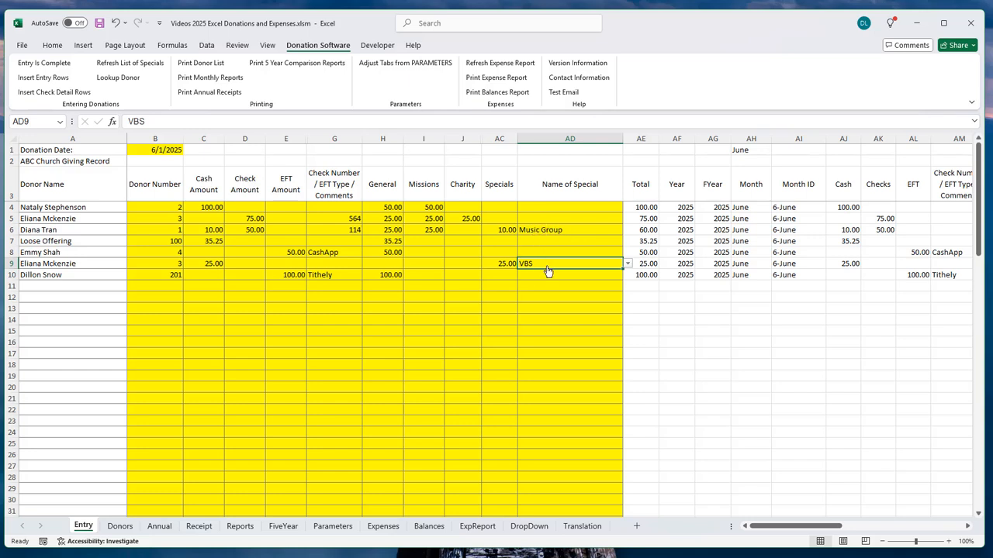
{"action": "left_click", "coordinate": [132, 65]}
{"action": "scroll", "coordinate": [245, 271], "scroll_direction": "down", "scroll_amount": 20}
{"action": "scroll", "coordinate": [240, 276], "scroll_direction": "up", "scroll_amount": 2}
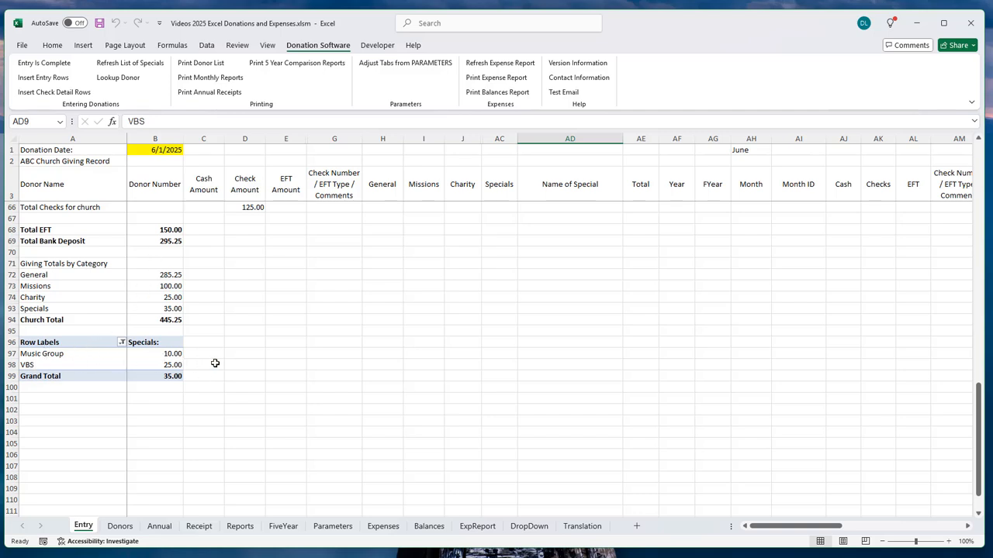
{"action": "left_click", "coordinate": [168, 308]}
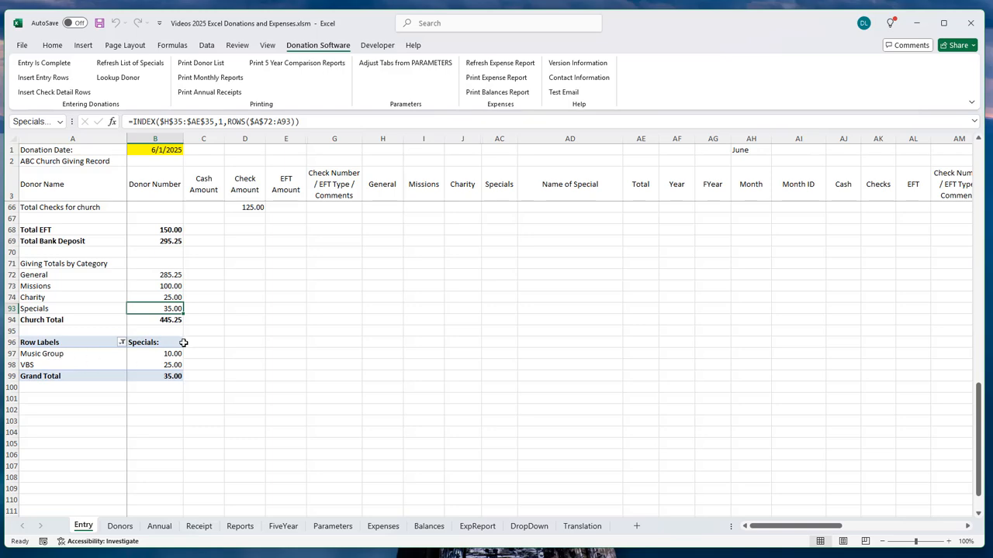
Step: Reopen the special-name dropdown for row 9 in AD9
{"action": "scroll", "coordinate": [395, 331], "scroll_direction": "up", "scroll_amount": 20}
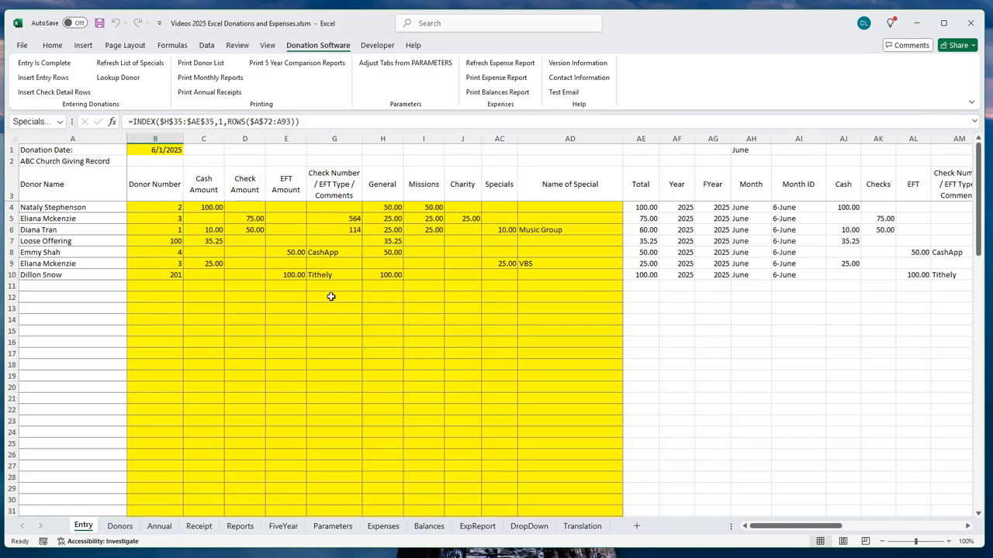
{"action": "left_click", "coordinate": [574, 265]}
{"action": "left_click", "coordinate": [627, 265]}
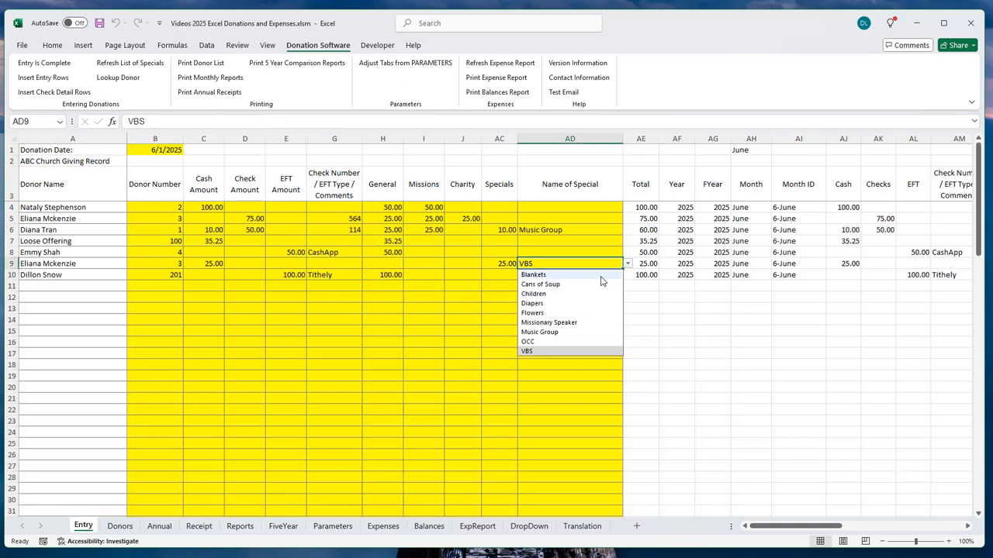
Step: Choose Music Group for row 9's special and verify the summary's 35.00 Music Group total
{"action": "left_click", "coordinate": [540, 332]}
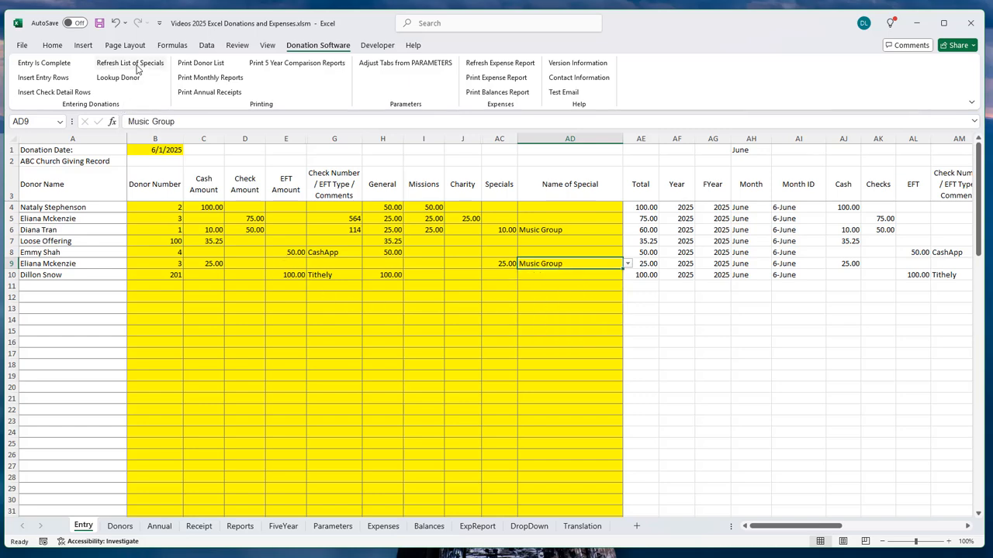
{"action": "scroll", "coordinate": [262, 332], "scroll_direction": "down", "scroll_amount": 8}
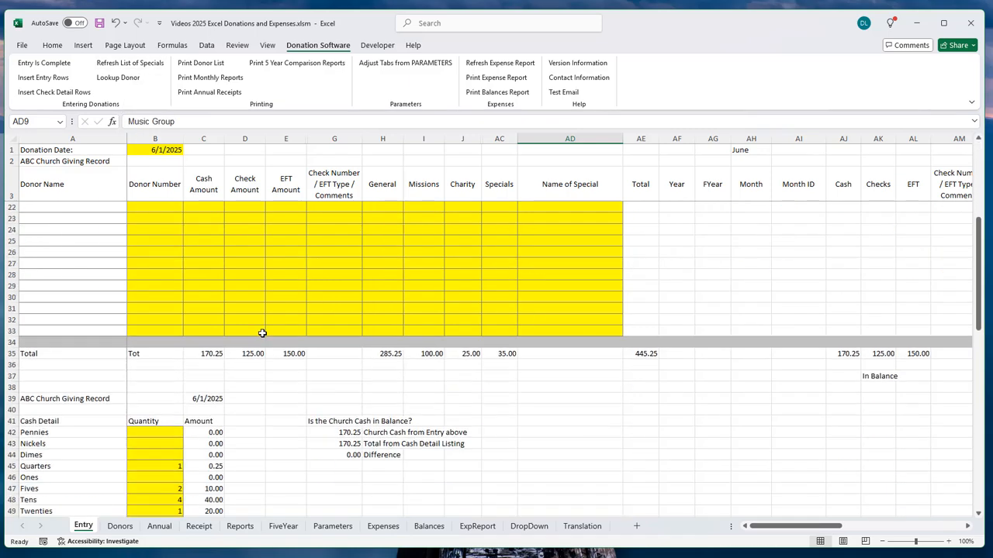
{"action": "scroll", "coordinate": [261, 332], "scroll_direction": "up", "scroll_amount": 8}
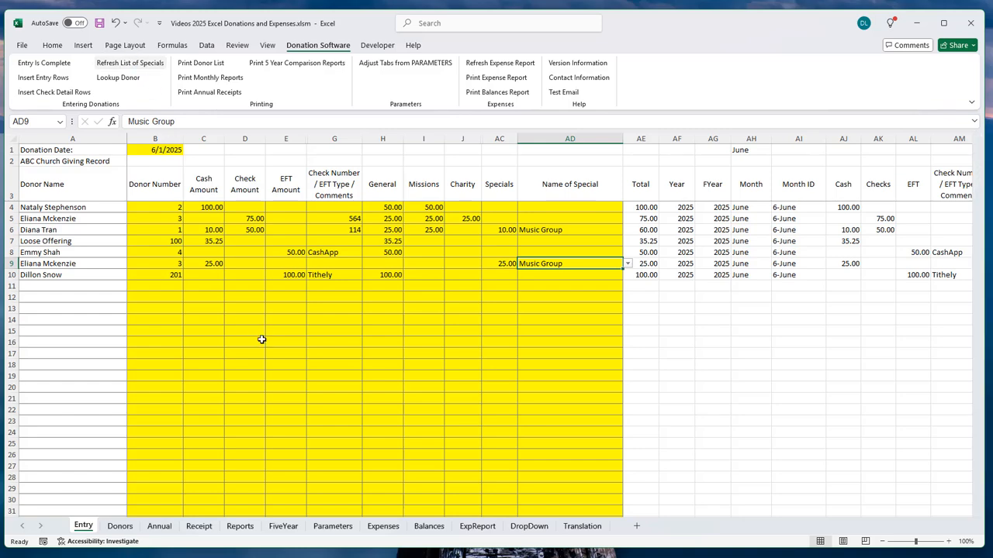
{"action": "scroll", "coordinate": [182, 332], "scroll_direction": "down", "scroll_amount": 6}
{"action": "scroll", "coordinate": [183, 332], "scroll_direction": "down", "scroll_amount": 12}
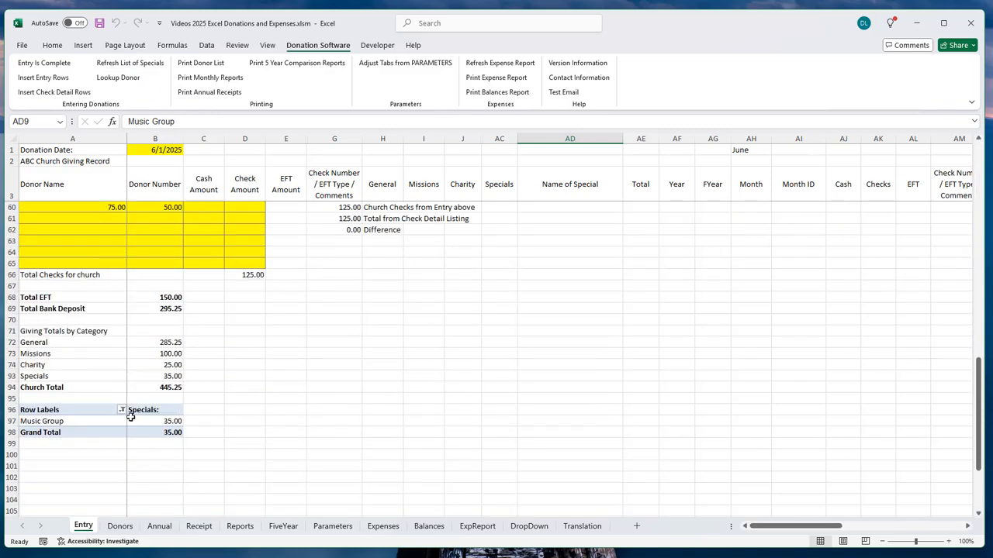
{"action": "scroll", "coordinate": [386, 391], "scroll_direction": "up", "scroll_amount": 19}
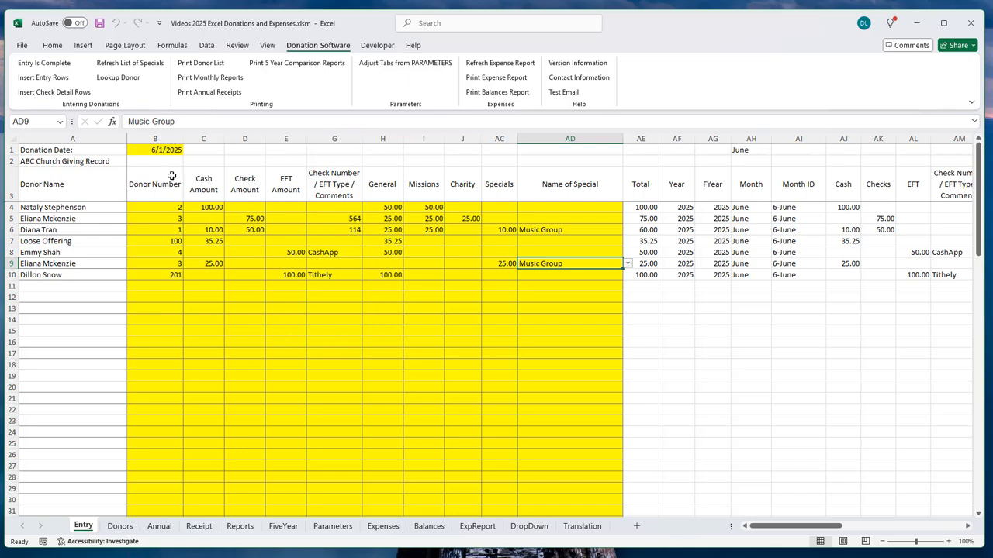
Step: Select A1:AD35, from the Donation Date heading through the Total row, and scroll through it
{"action": "left_click", "coordinate": [48, 149]}
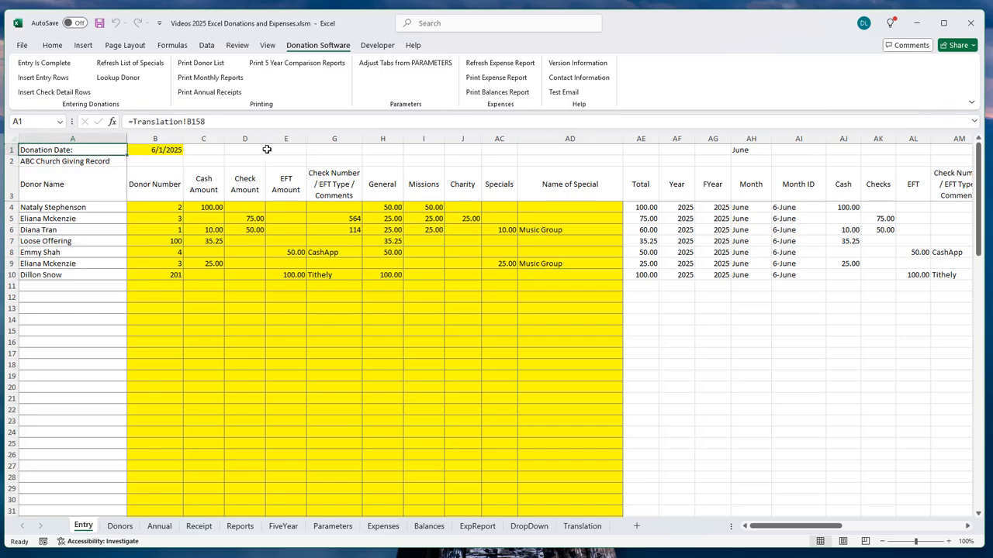
{"action": "left_click_drag", "start_coordinate": [266, 149], "coordinate": [611, 460]}
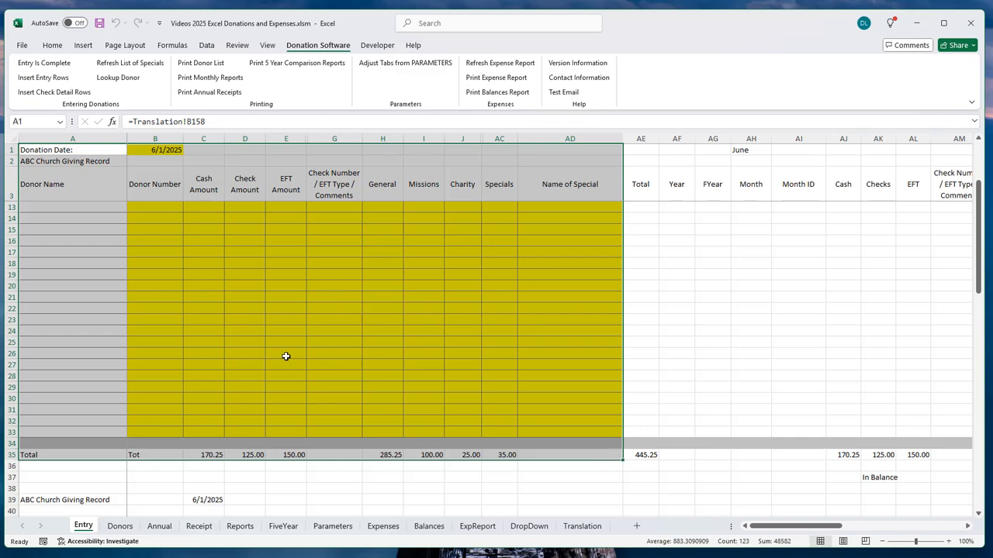
{"action": "scroll", "coordinate": [284, 354], "scroll_direction": "up", "scroll_amount": 3}
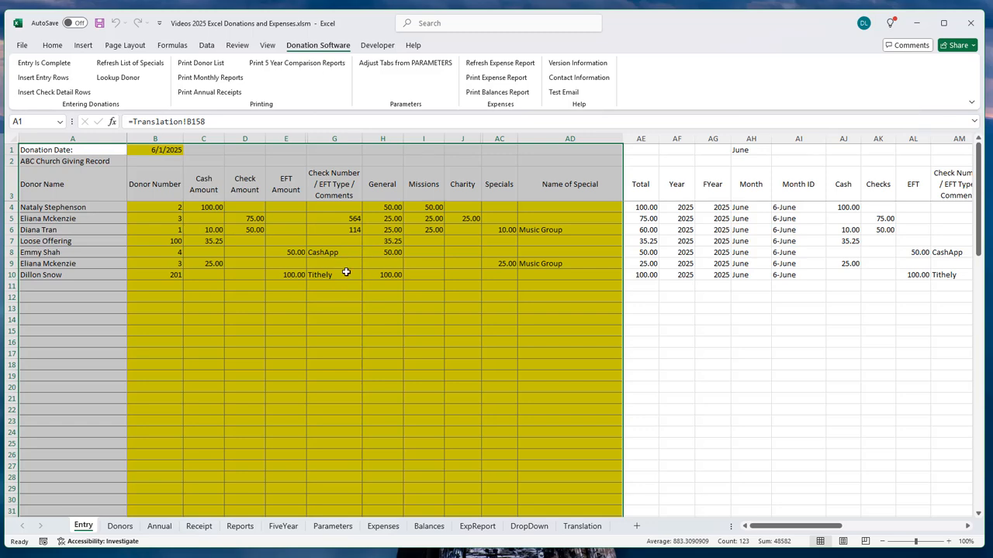
{"action": "scroll", "coordinate": [296, 342], "scroll_direction": "down", "scroll_amount": 3}
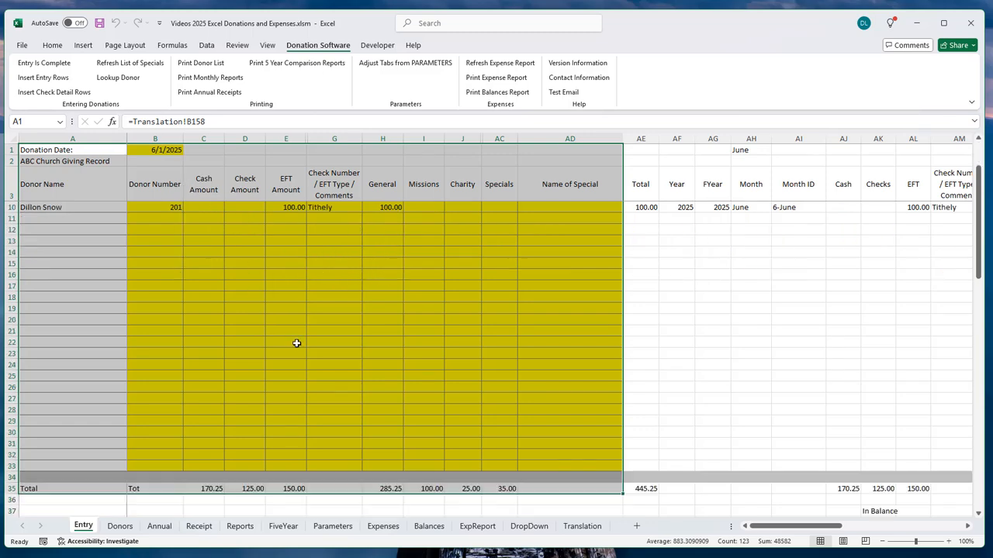
{"action": "scroll", "coordinate": [289, 344], "scroll_direction": "up", "scroll_amount": 3}
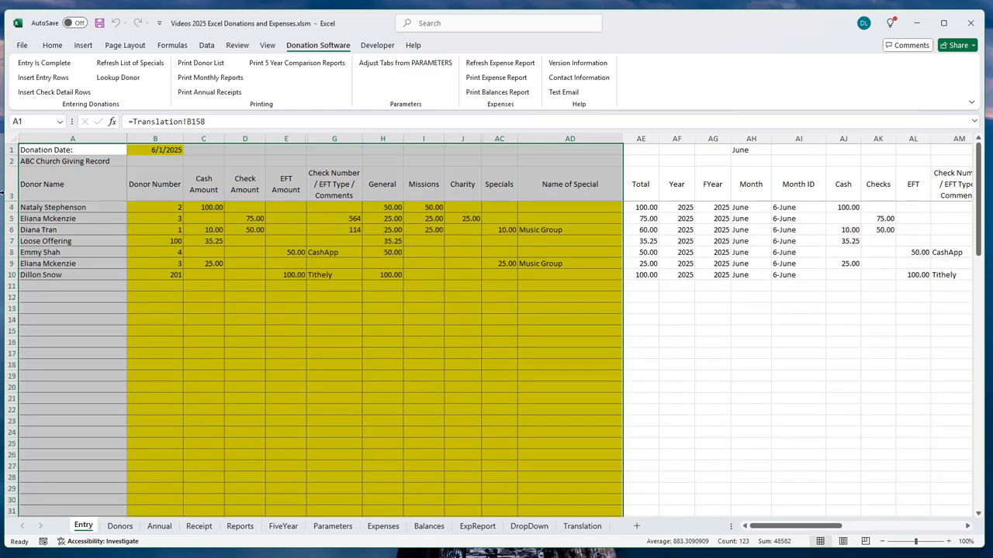
{"action": "scroll", "coordinate": [499, 382], "scroll_direction": "down", "scroll_amount": 5}
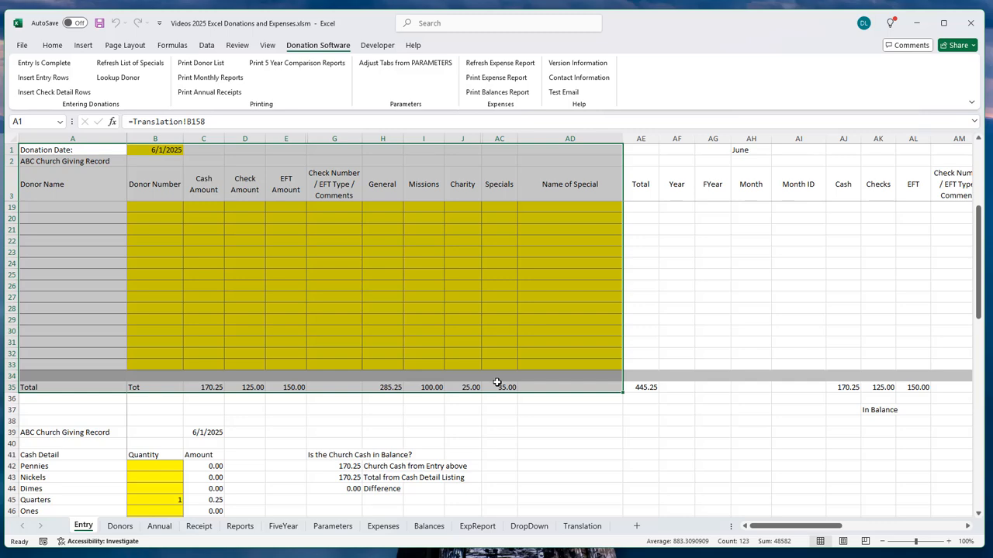
{"action": "scroll", "coordinate": [497, 382], "scroll_direction": "down", "scroll_amount": 6}
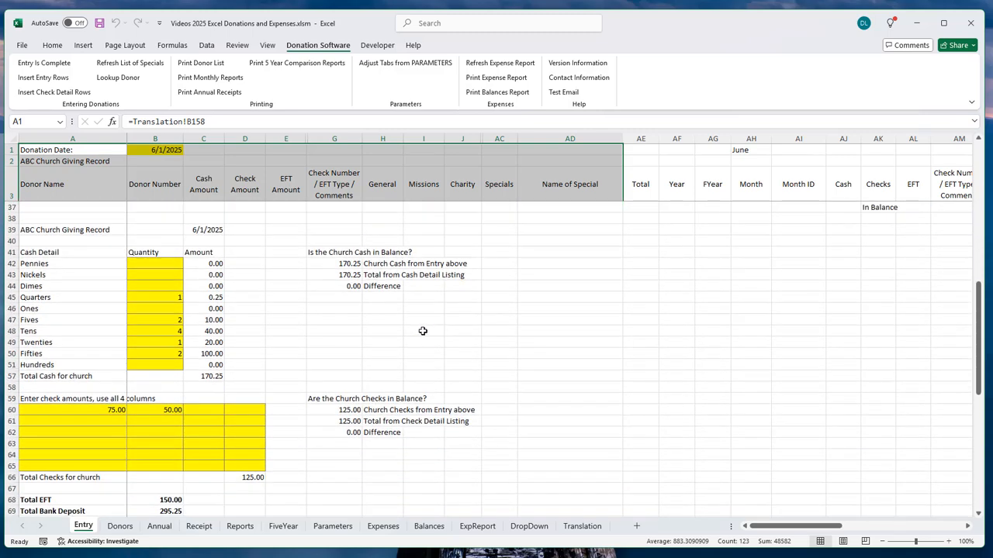
{"action": "left_click_drag", "start_coordinate": [26, 232], "coordinate": [275, 477]}
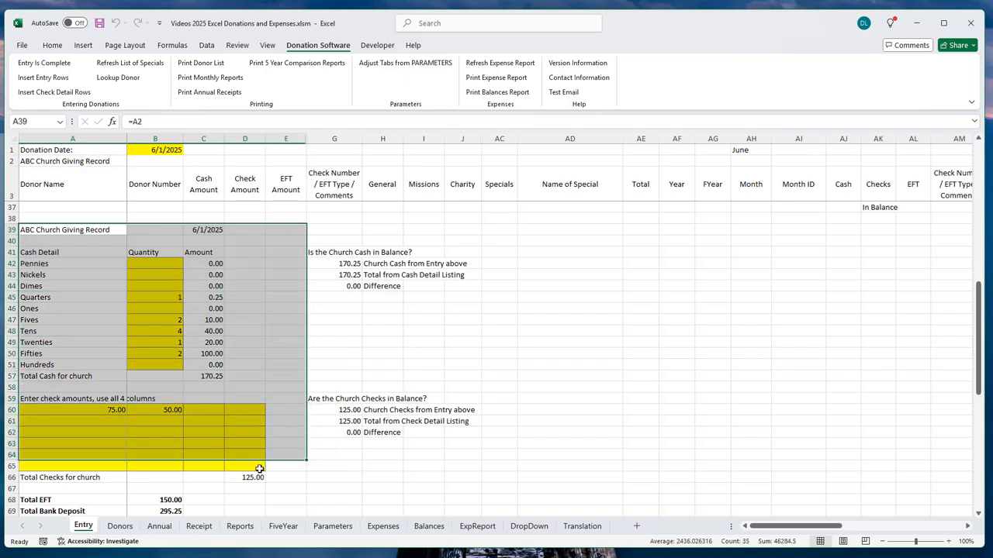
{"action": "left_click", "coordinate": [51, 229]}
{"action": "left_click_drag", "start_coordinate": [51, 229], "coordinate": [232, 484]}
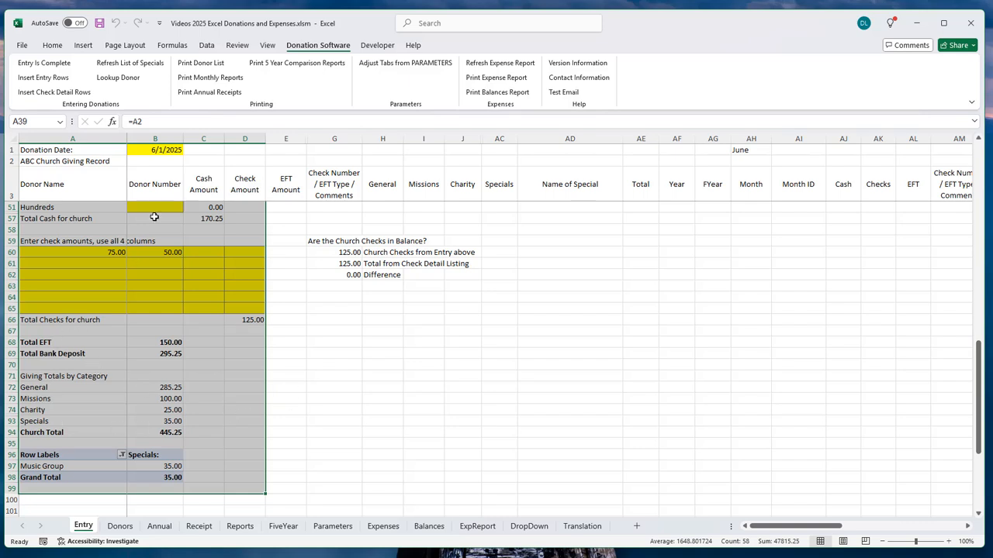
{"action": "scroll", "coordinate": [154, 217], "scroll_direction": "up", "scroll_amount": 4}
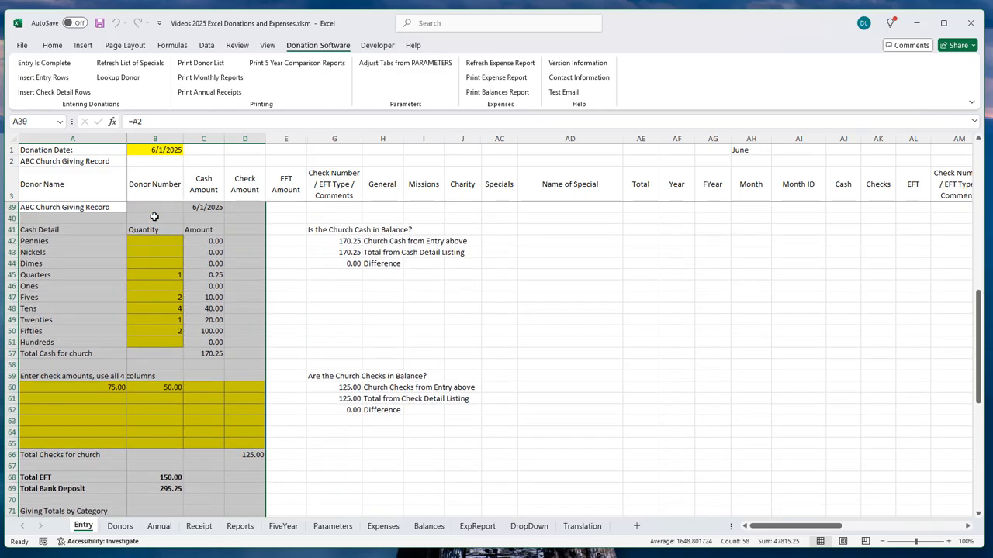
{"action": "scroll", "coordinate": [155, 217], "scroll_direction": "up", "scroll_amount": 12}
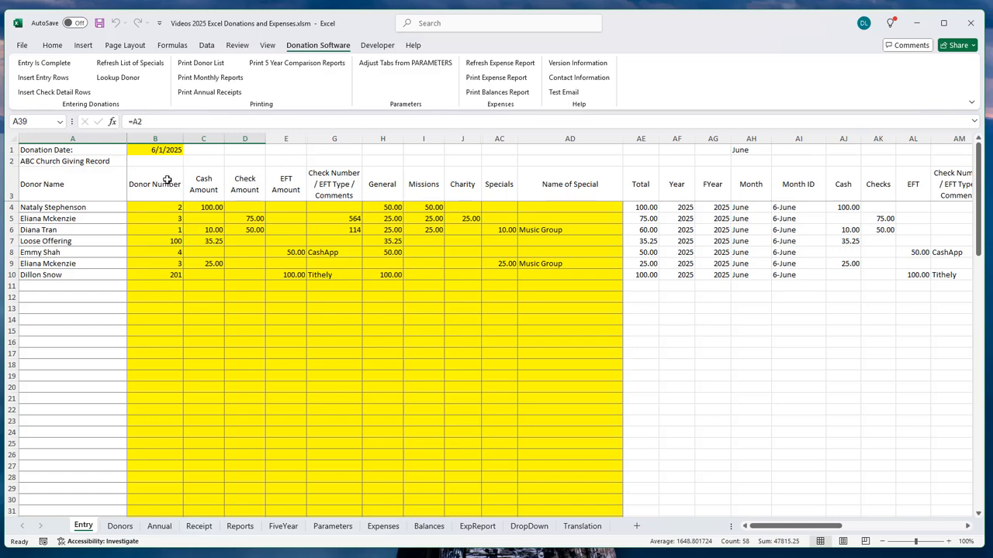
{"action": "scroll", "coordinate": [169, 177], "scroll_direction": "down", "scroll_amount": 11}
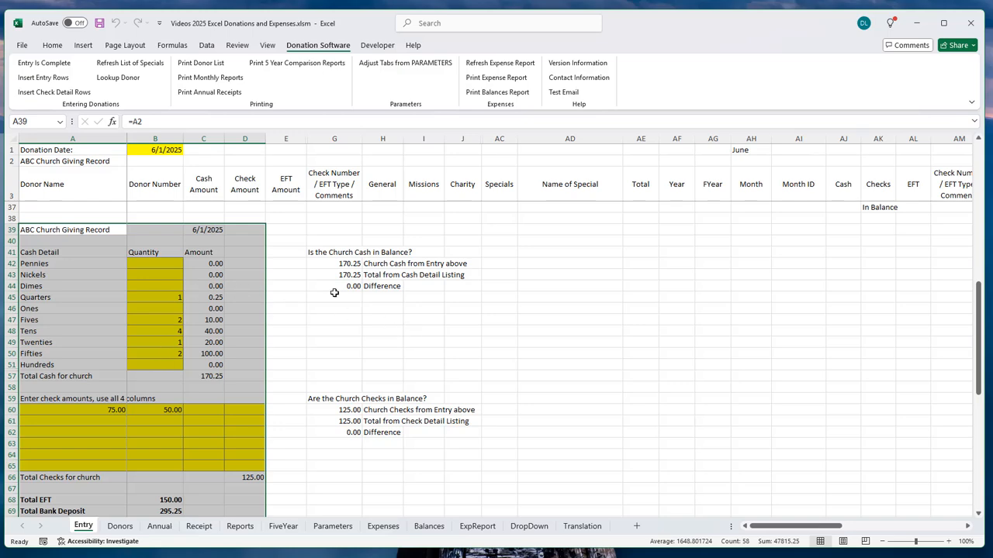
{"action": "scroll", "coordinate": [284, 370], "scroll_direction": "down", "scroll_amount": 2}
{"action": "scroll", "coordinate": [284, 371], "scroll_direction": "down", "scroll_amount": 3}
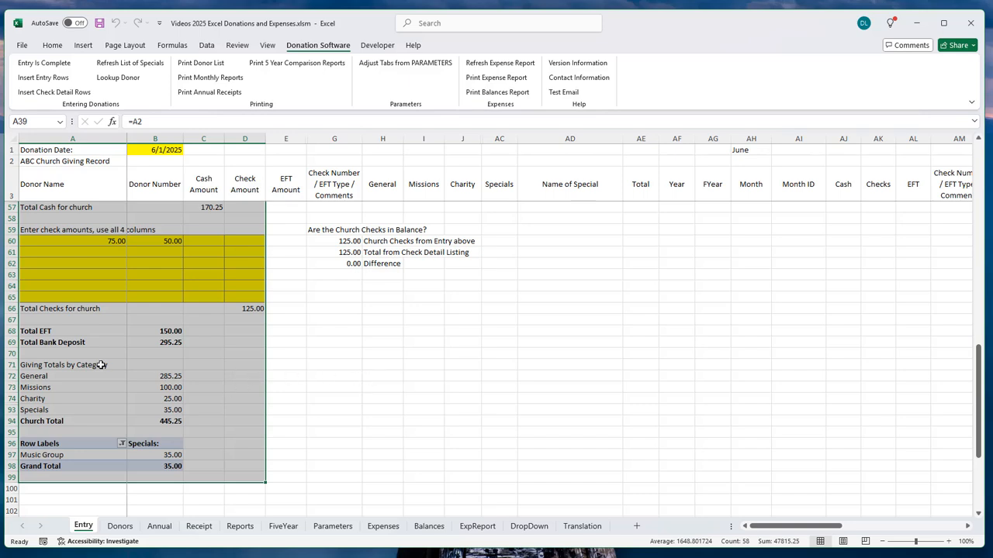
{"action": "left_click_drag", "start_coordinate": [67, 373], "coordinate": [167, 459]}
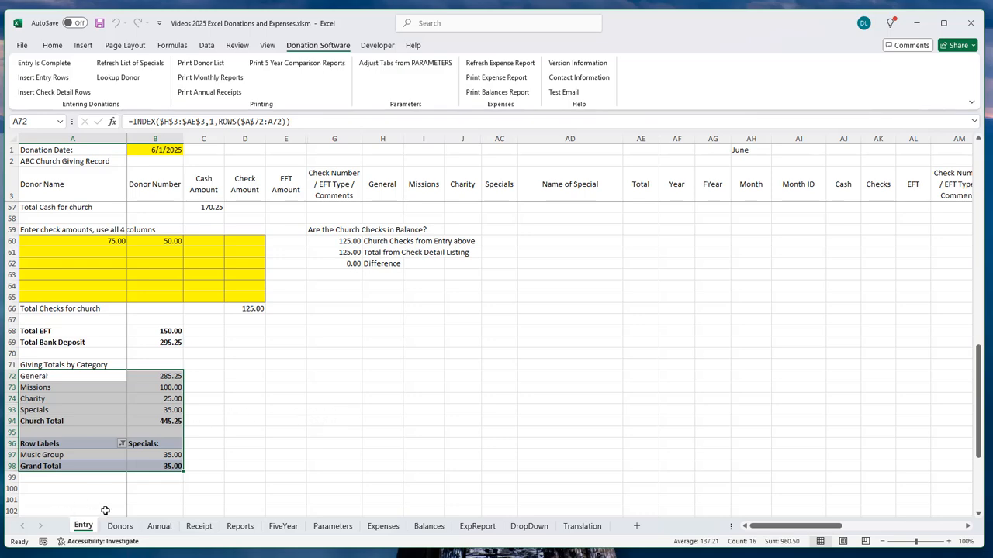
{"action": "scroll", "coordinate": [423, 349], "scroll_direction": "up", "scroll_amount": 16}
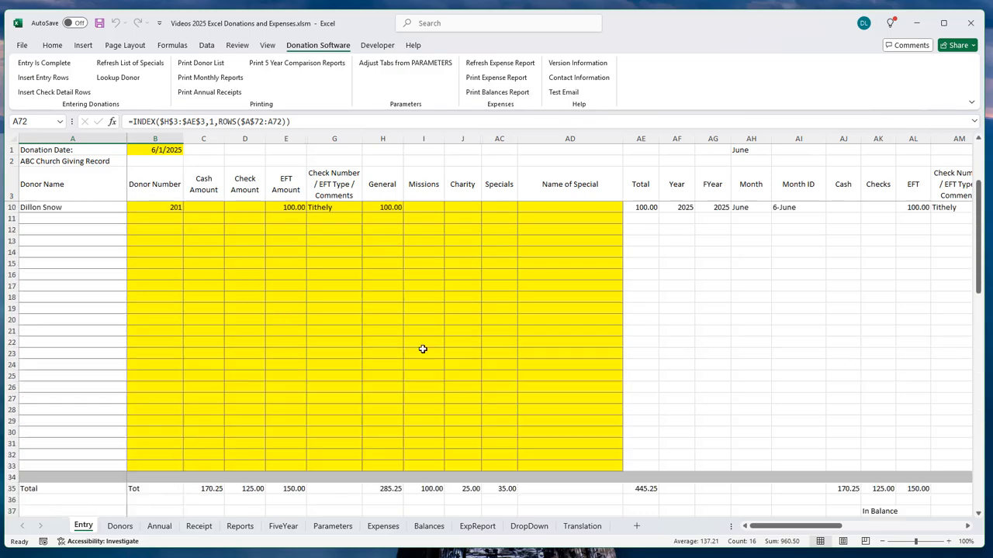
{"action": "scroll", "coordinate": [422, 349], "scroll_direction": "up", "scroll_amount": 2}
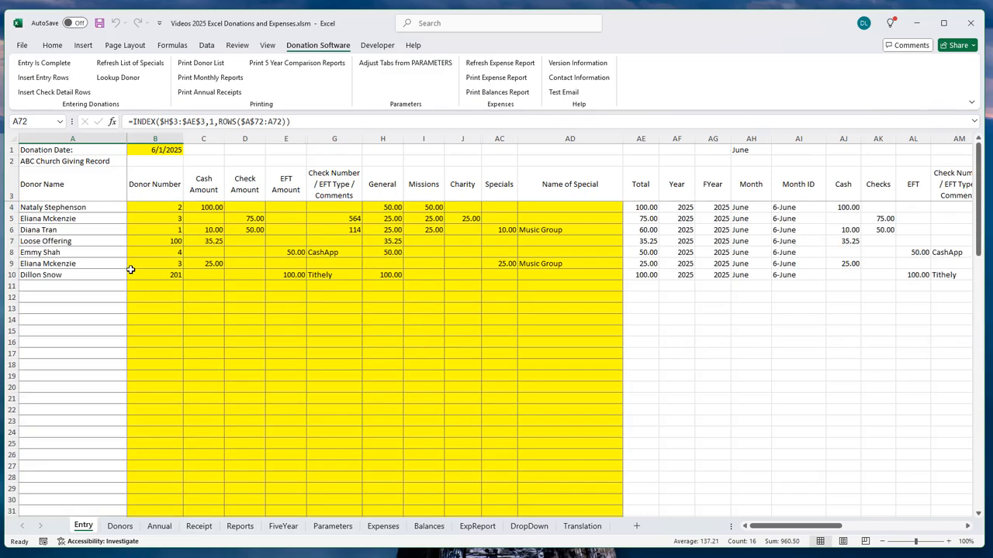
Step: Switch to the Annual sheet and scroll to the last entries at row 192
{"action": "left_click", "coordinate": [159, 527]}
{"action": "scroll", "coordinate": [110, 367], "scroll_direction": "down", "scroll_amount": 15}
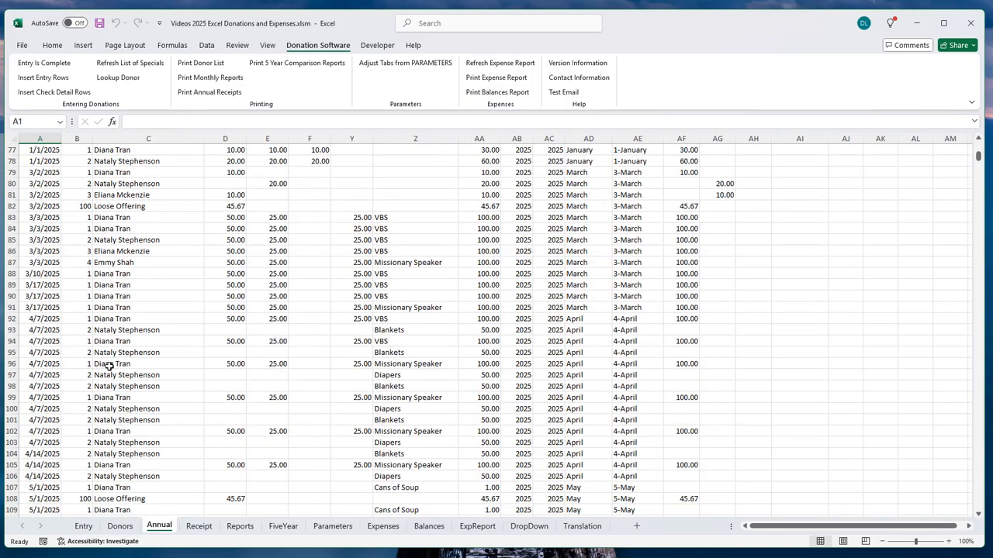
{"action": "scroll", "coordinate": [109, 366], "scroll_direction": "down", "scroll_amount": 20}
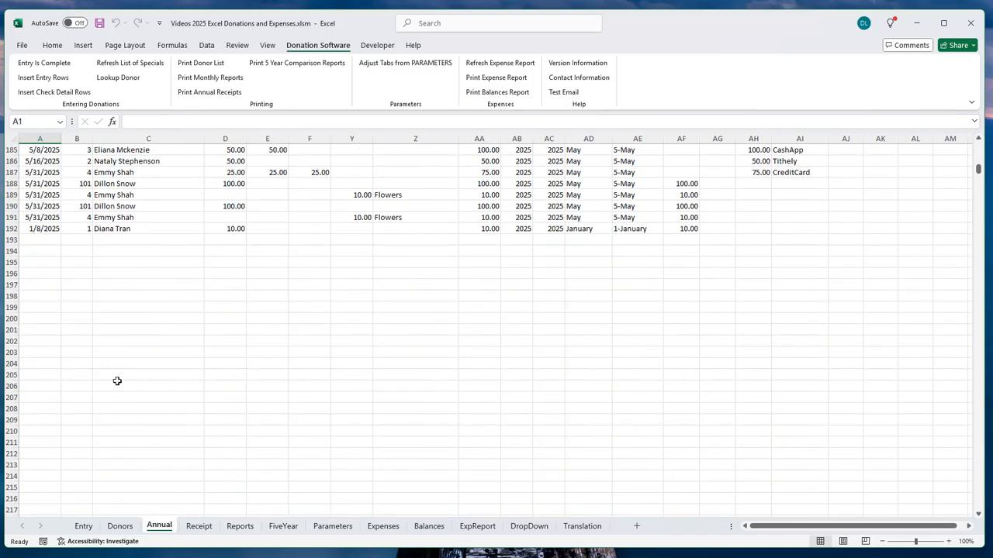
{"action": "scroll", "coordinate": [117, 381], "scroll_direction": "up", "scroll_amount": 4}
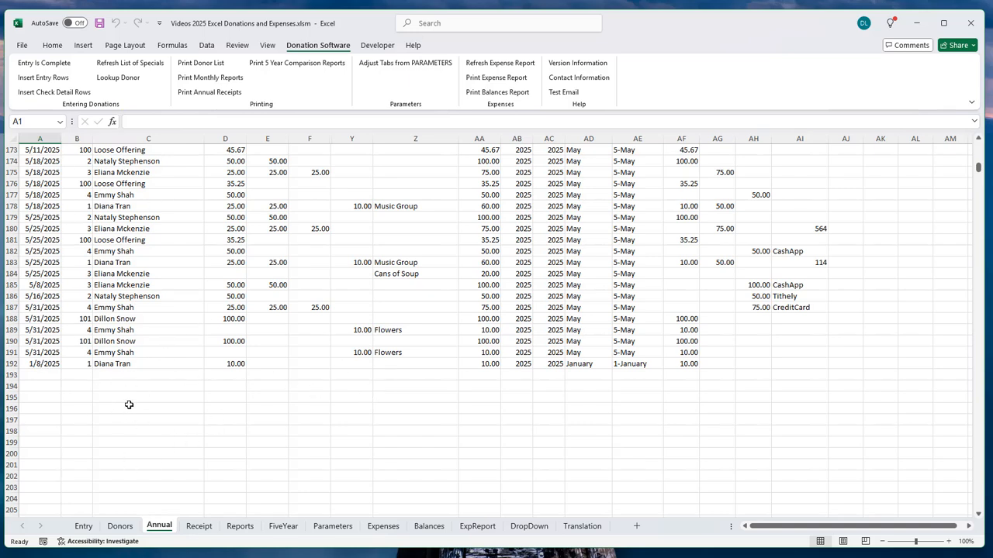
Step: Check the Reports sheet, then view the 2025 annual giving receipt on the Receipt sheet
{"action": "left_click", "coordinate": [238, 528]}
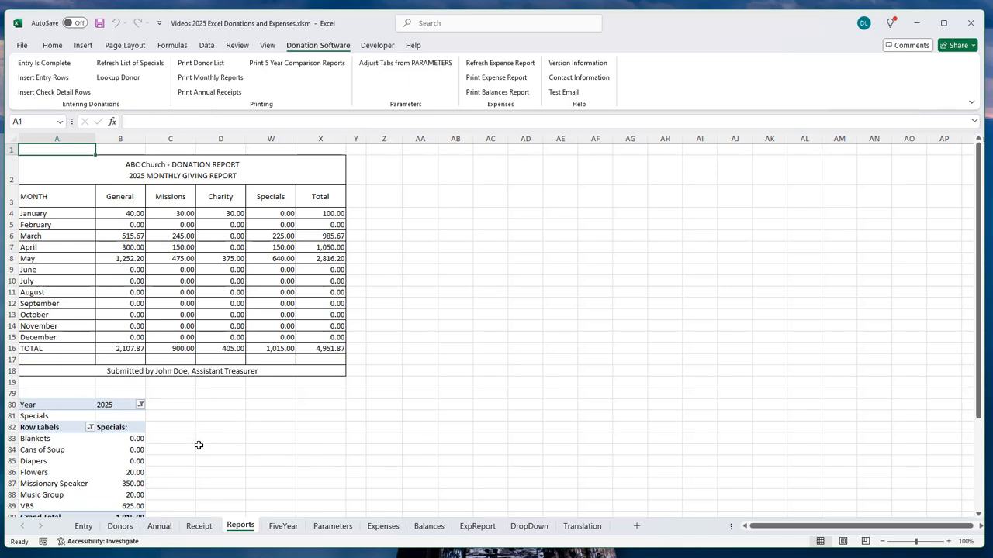
{"action": "left_click", "coordinate": [198, 526]}
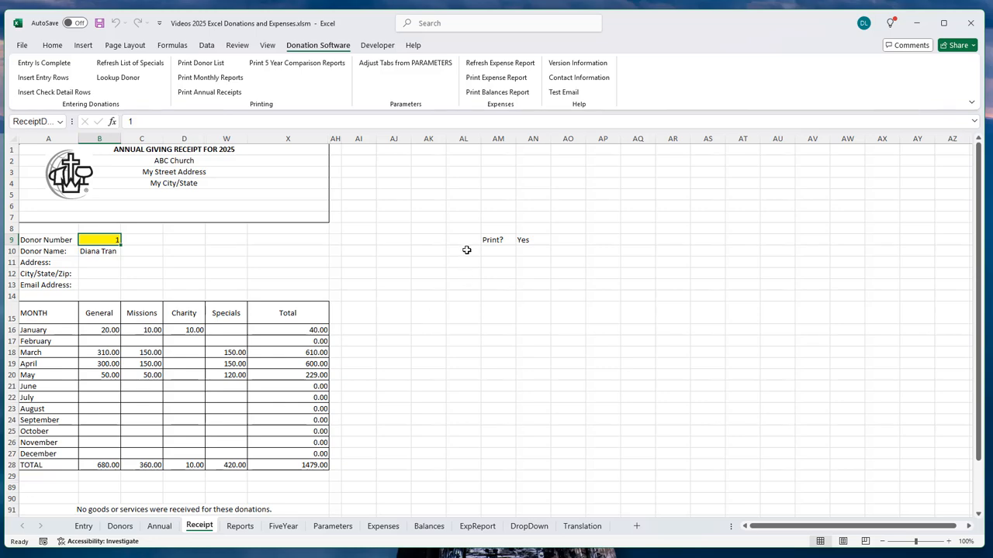
Step: Return to the Entry sheet showing the seven June 1, 2025 donation rows
{"action": "left_click", "coordinate": [82, 527]}
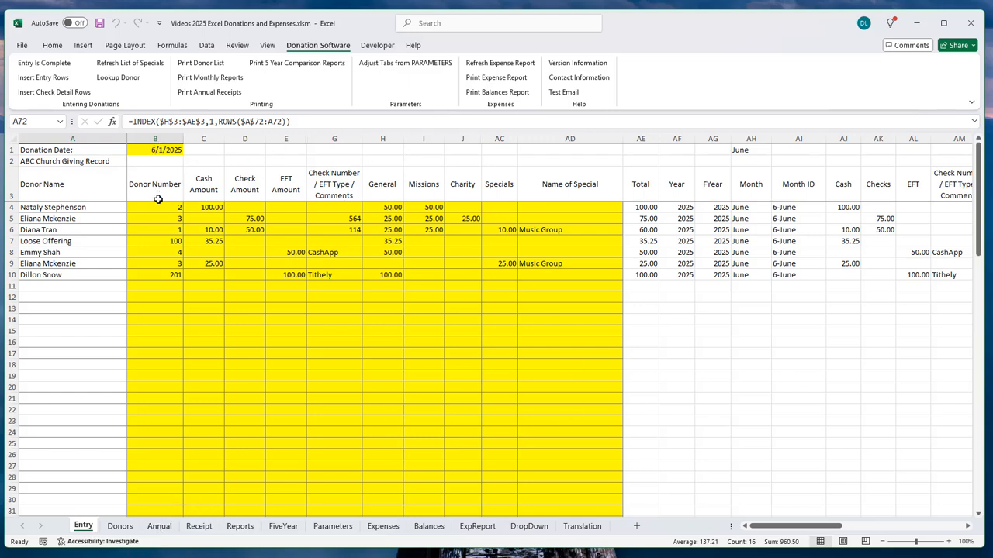
Step: Select the donation entry range B4:AD15 on the Entry sheet
{"action": "left_click_drag", "start_coordinate": [163, 207], "coordinate": [546, 338]}
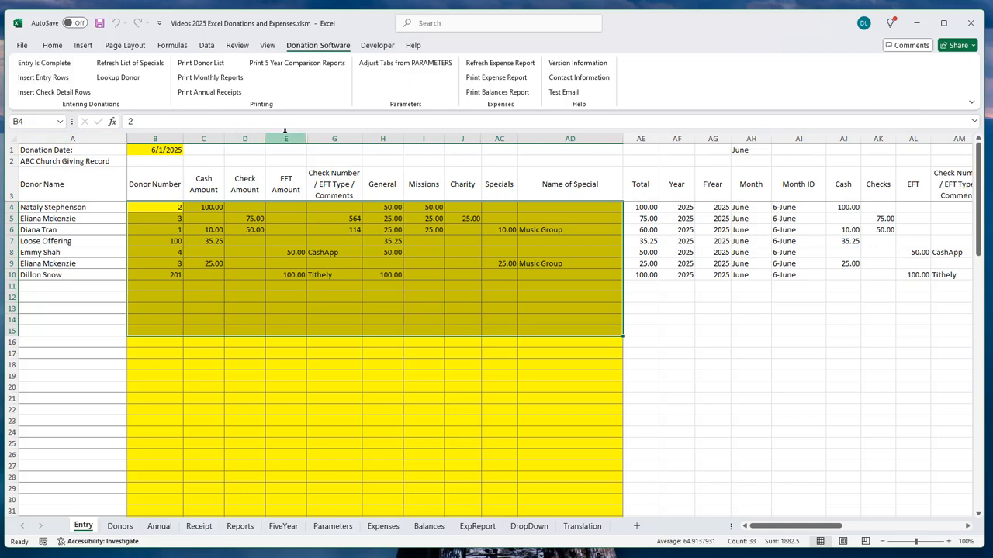
{"action": "left_click", "coordinate": [312, 374]}
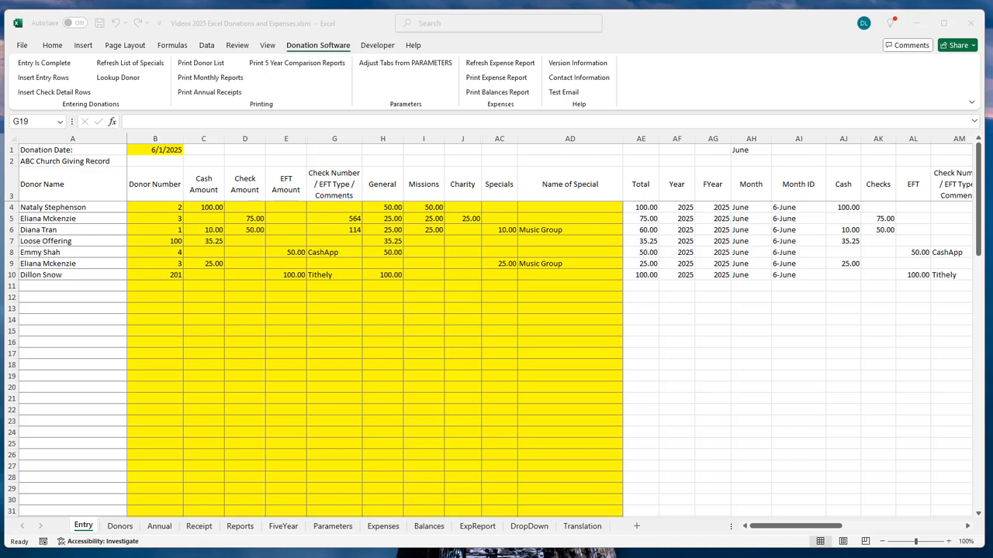
Step: On the Parameters sheet, set 'Use In-Kind Donations?' in B9 to Yes
{"action": "left_click", "coordinate": [339, 528]}
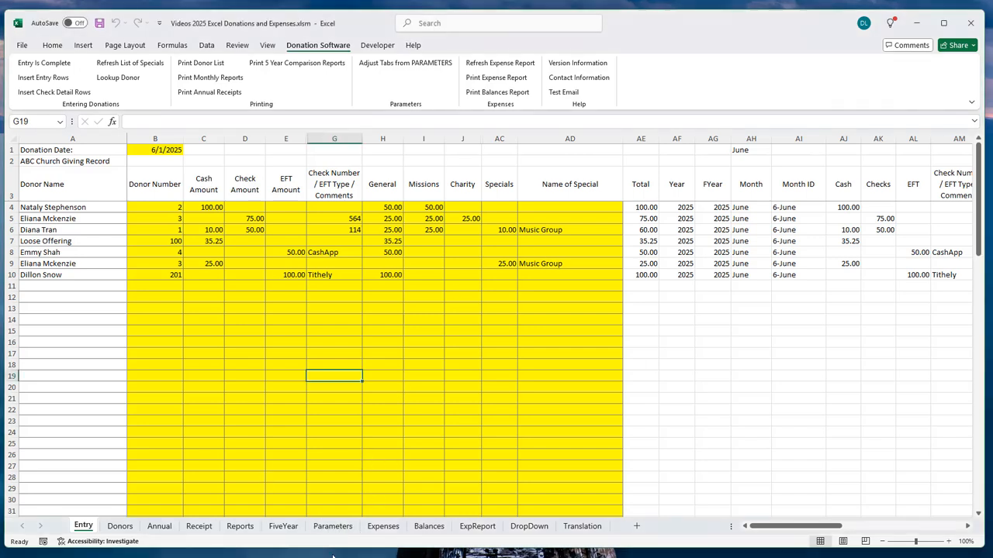
{"action": "left_click", "coordinate": [333, 530]}
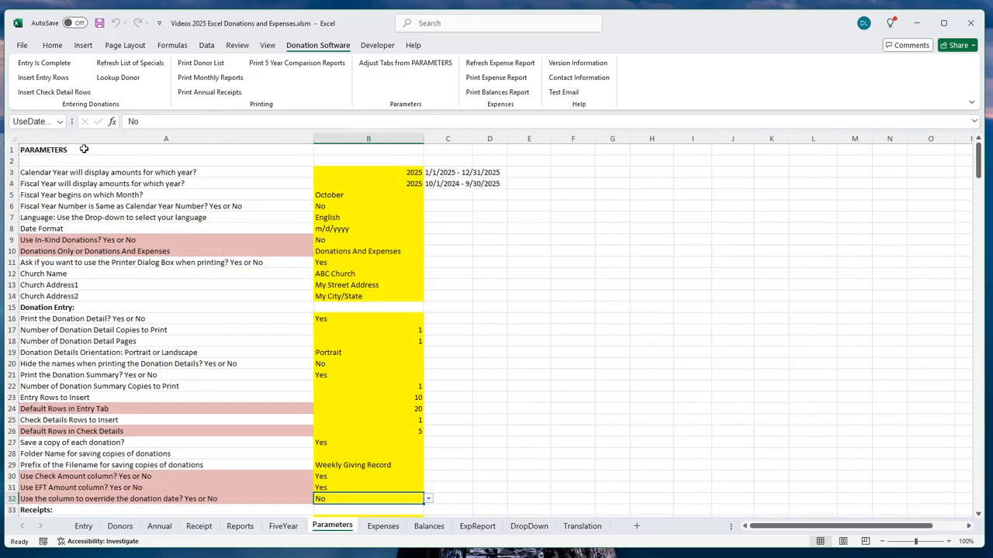
{"action": "scroll", "coordinate": [96, 271], "scroll_direction": "down", "scroll_amount": 3}
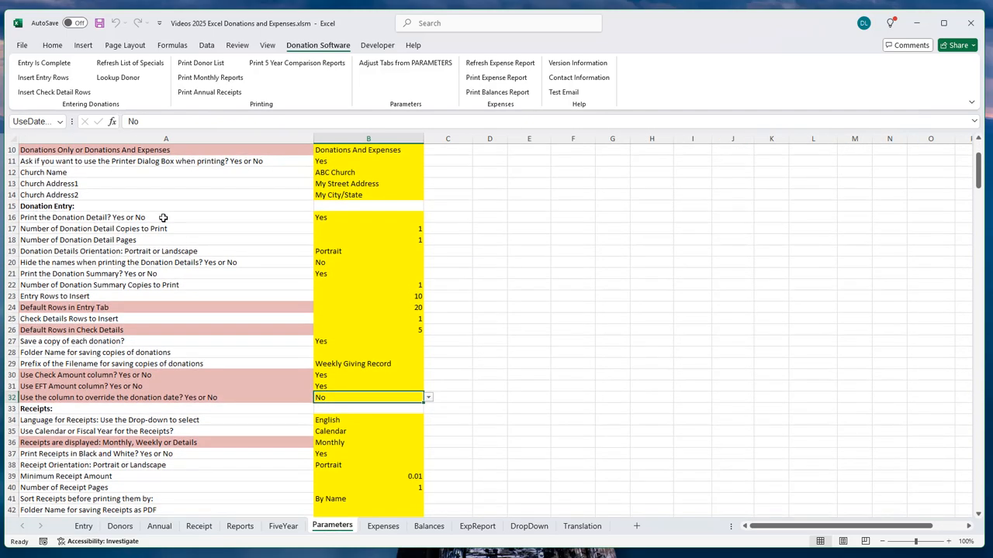
{"action": "scroll", "coordinate": [163, 218], "scroll_direction": "down", "scroll_amount": 2}
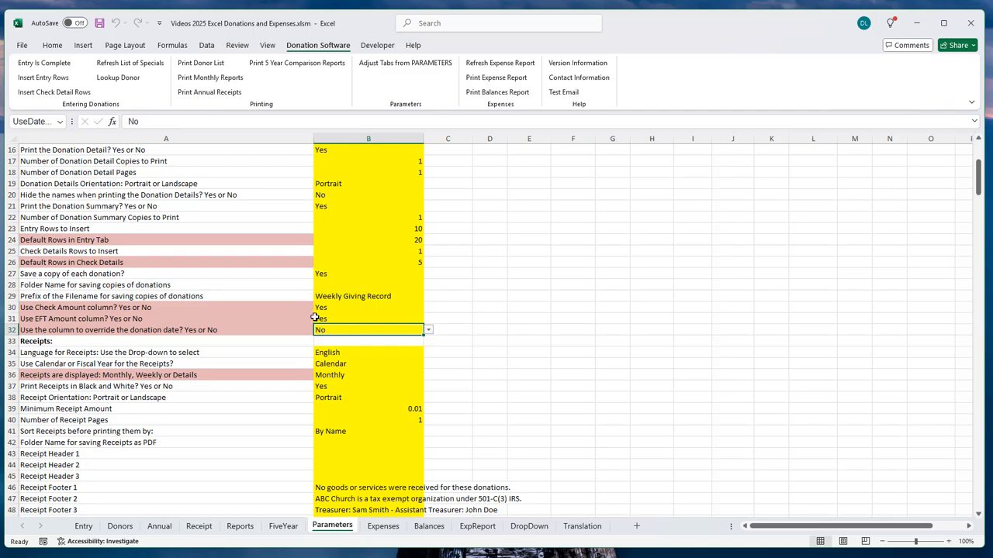
{"action": "scroll", "coordinate": [314, 316], "scroll_direction": "up", "scroll_amount": 4}
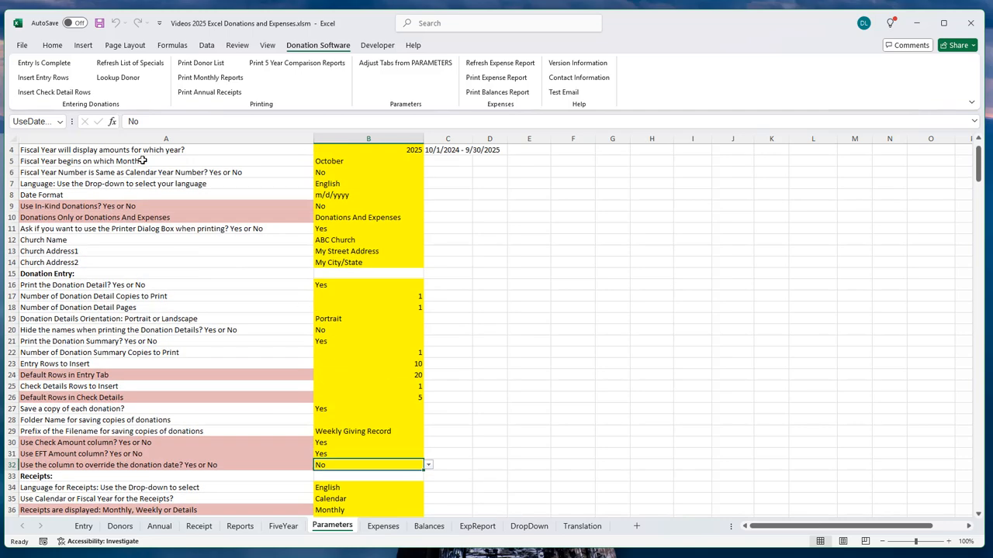
{"action": "scroll", "coordinate": [135, 195], "scroll_direction": "up", "scroll_amount": 1}
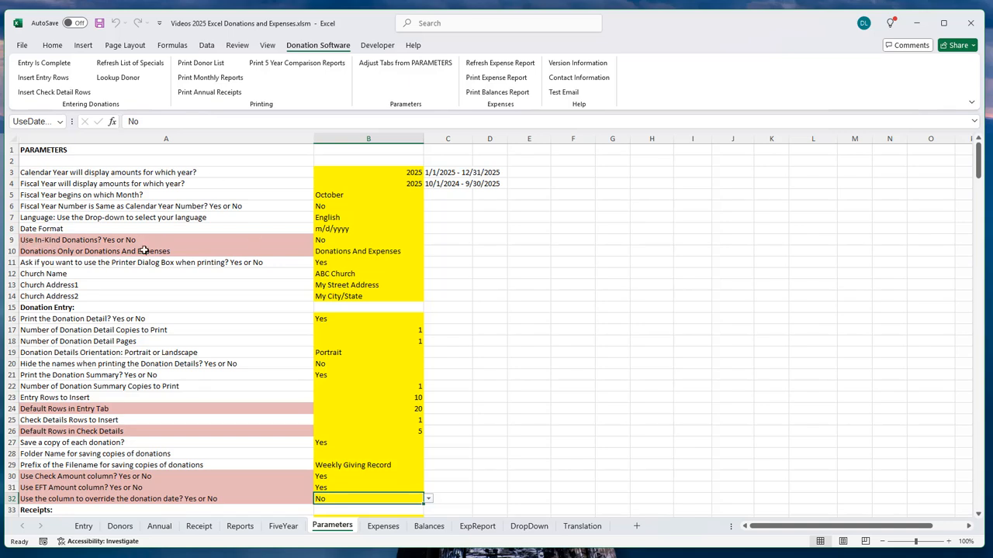
{"action": "left_click", "coordinate": [33, 240]}
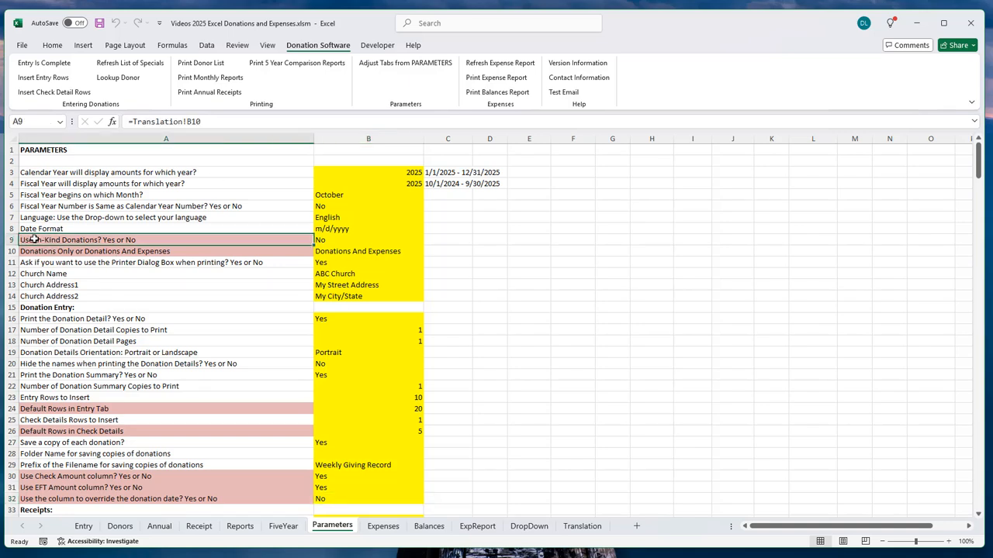
{"action": "left_click", "coordinate": [337, 241]}
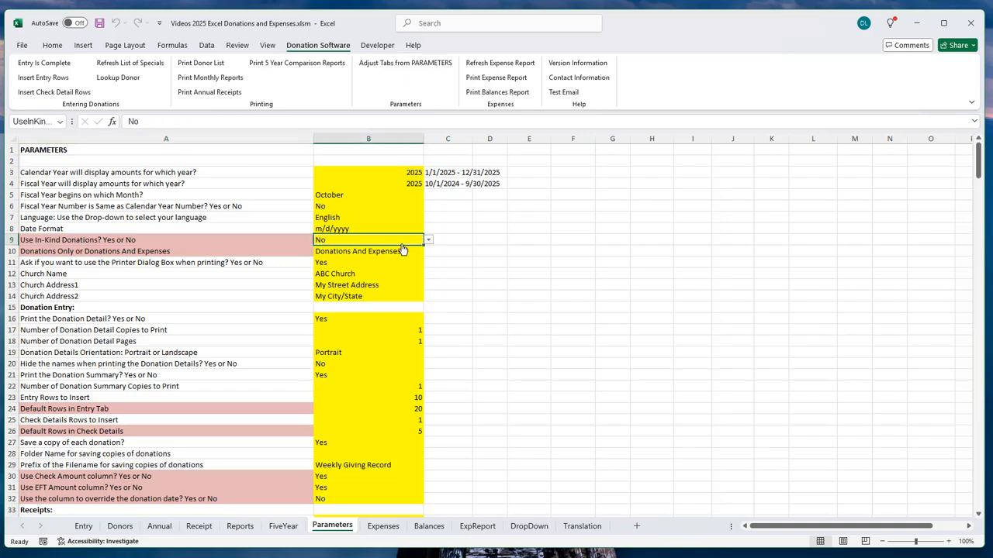
{"action": "left_click", "coordinate": [427, 241]}
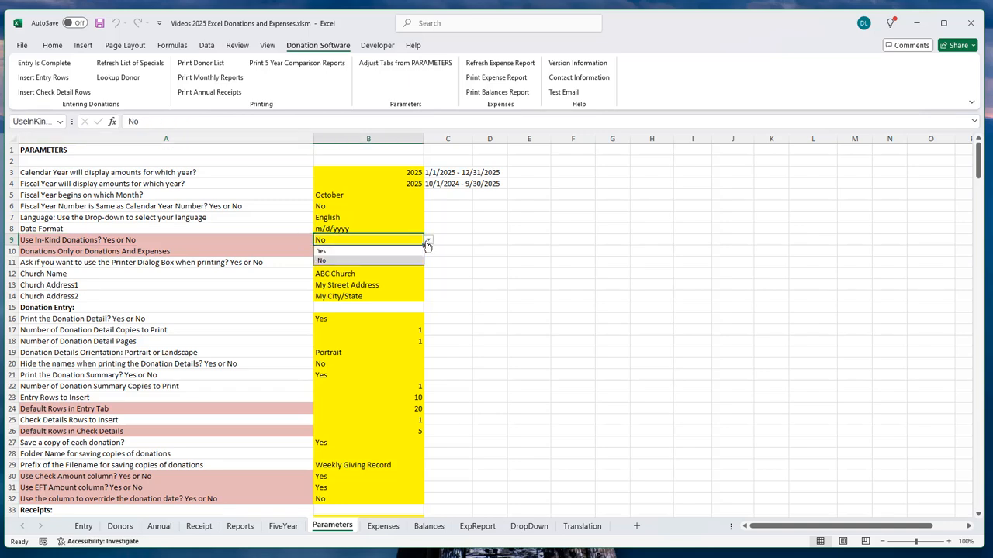
{"action": "left_click", "coordinate": [343, 252]}
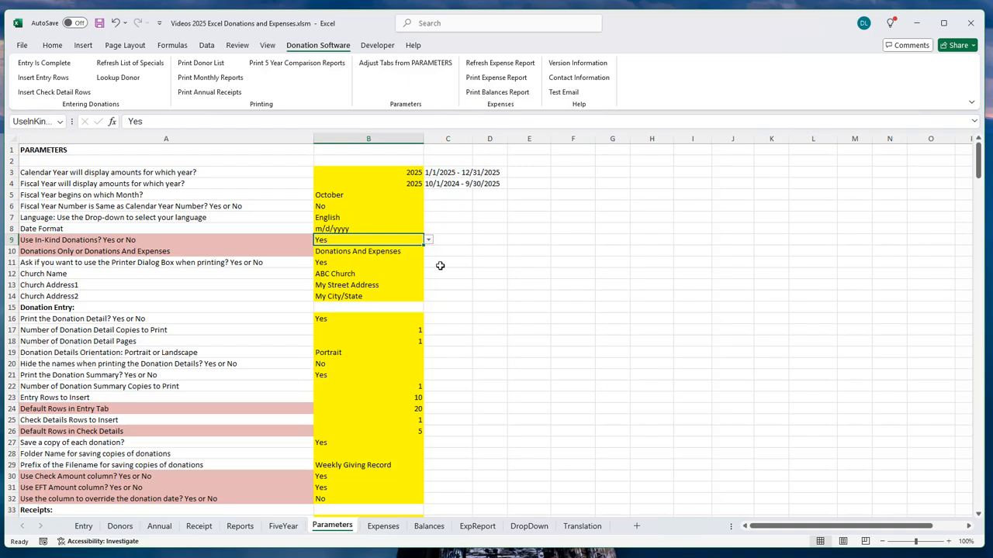
{"action": "left_click", "coordinate": [185, 242]}
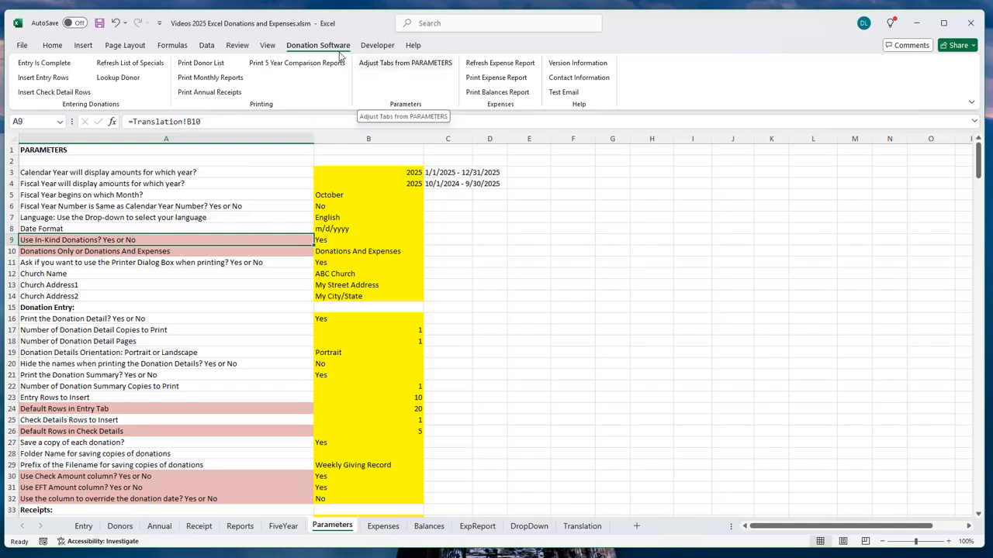
Step: Run Adjust Tabs from PARAMETERS, then select B11 on the rebuilt Entry sheet
{"action": "left_click", "coordinate": [415, 66]}
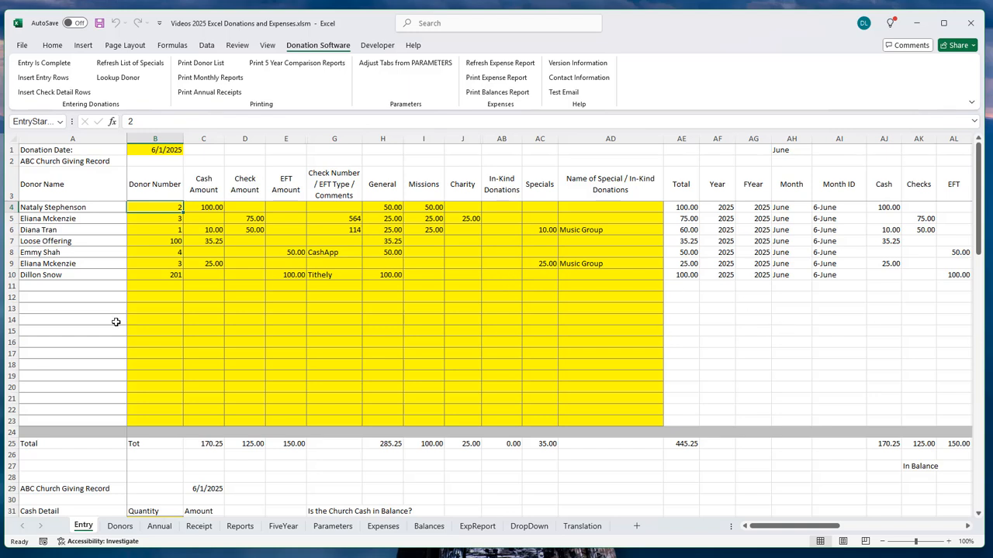
{"action": "left_click", "coordinate": [161, 285]}
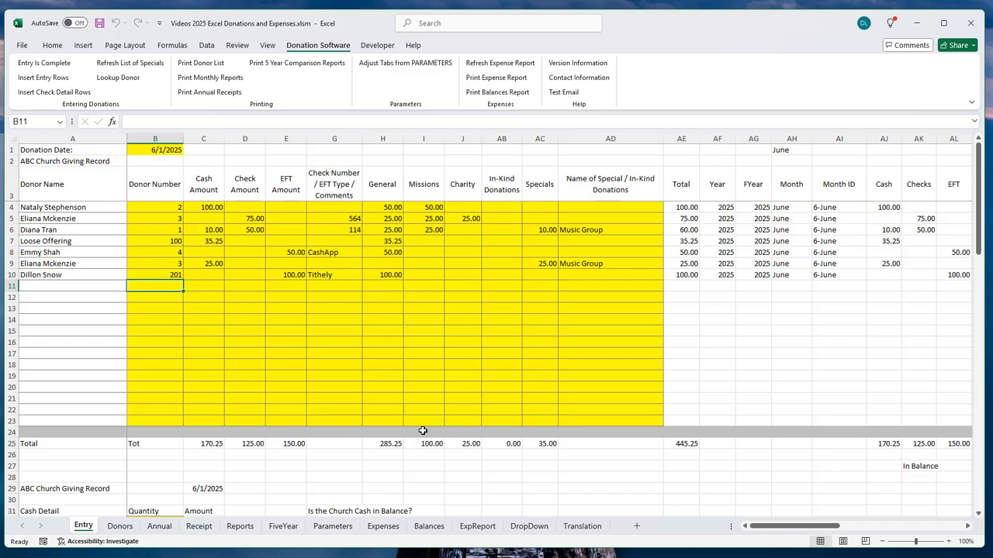
Step: Enter donor 3 in row 11 with a 20.00 In-Kind Donations amount named Cans of Soup
{"action": "type", "text": "3"}
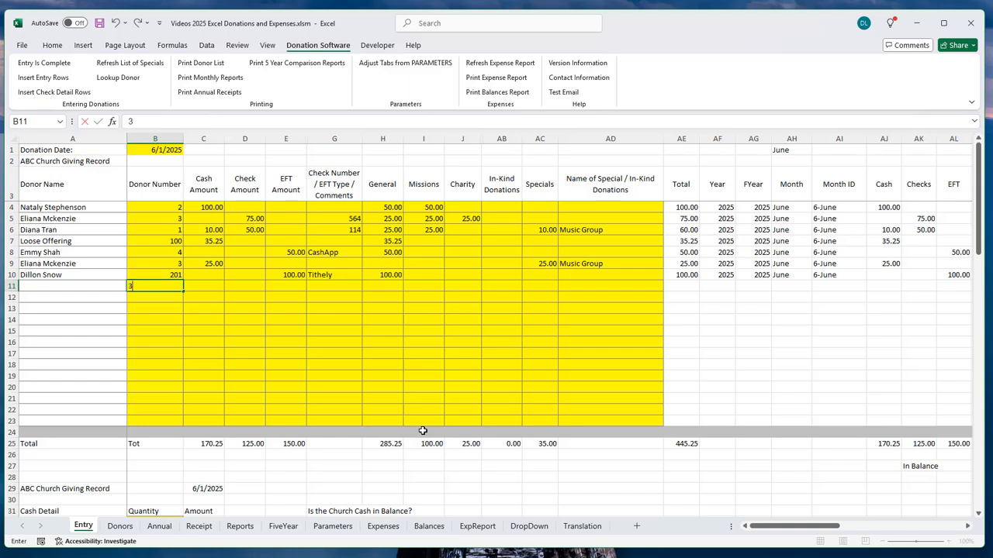
{"action": "key", "text": "Tab"}
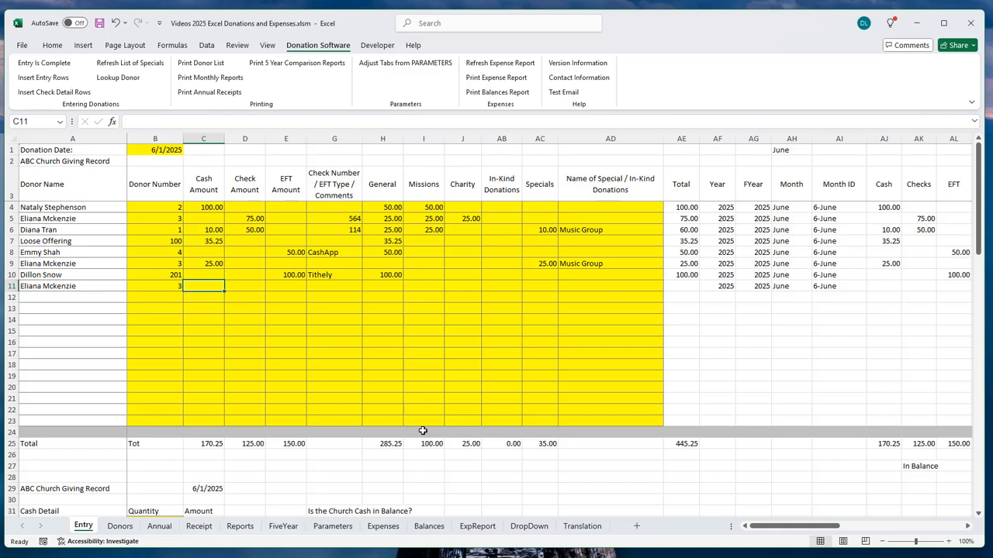
{"action": "key", "text": "Tab"}
{"action": "key", "text": "Tab"}
{"action": "key", "text": "Tab"}
{"action": "key", "text": "Tab"}
{"action": "key", "text": "Tab"}
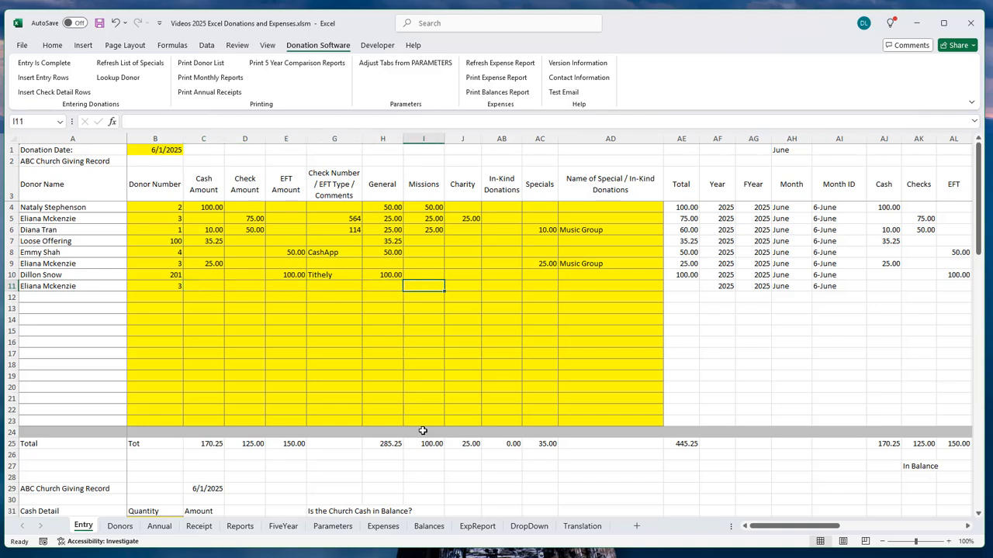
{"action": "key", "text": "Tab"}
{"action": "key", "text": "Tab"}
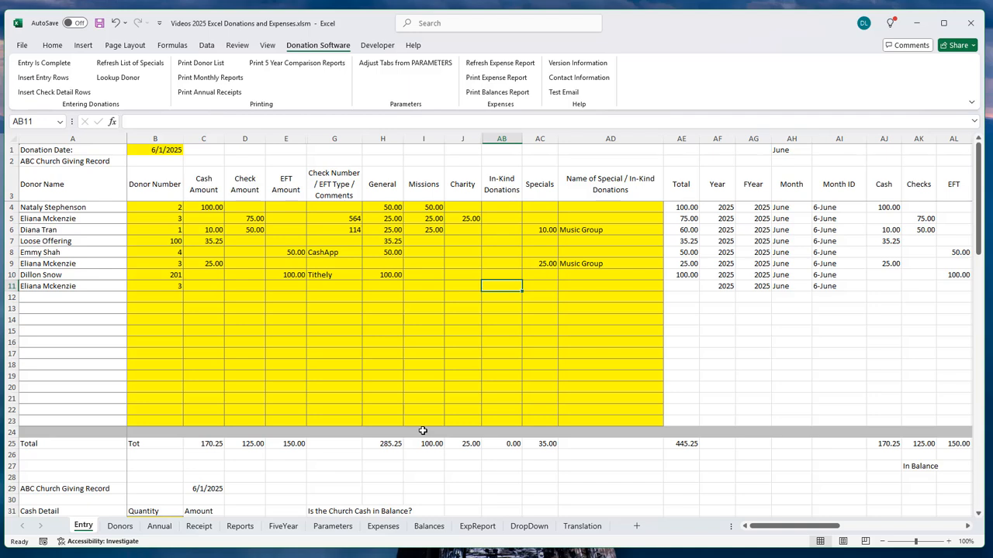
{"action": "type", "text": "20"}
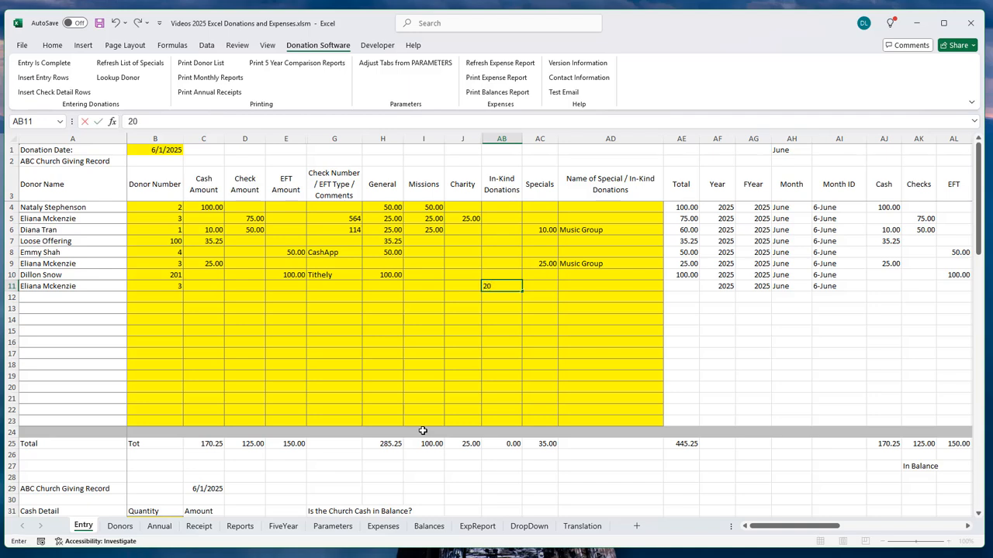
{"action": "key", "text": "Tab"}
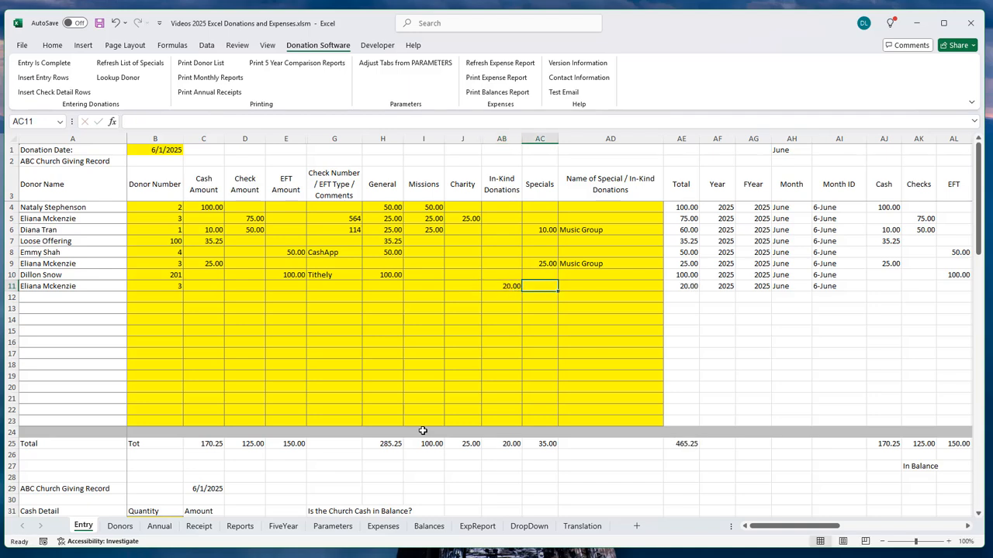
{"action": "key", "text": "Tab"}
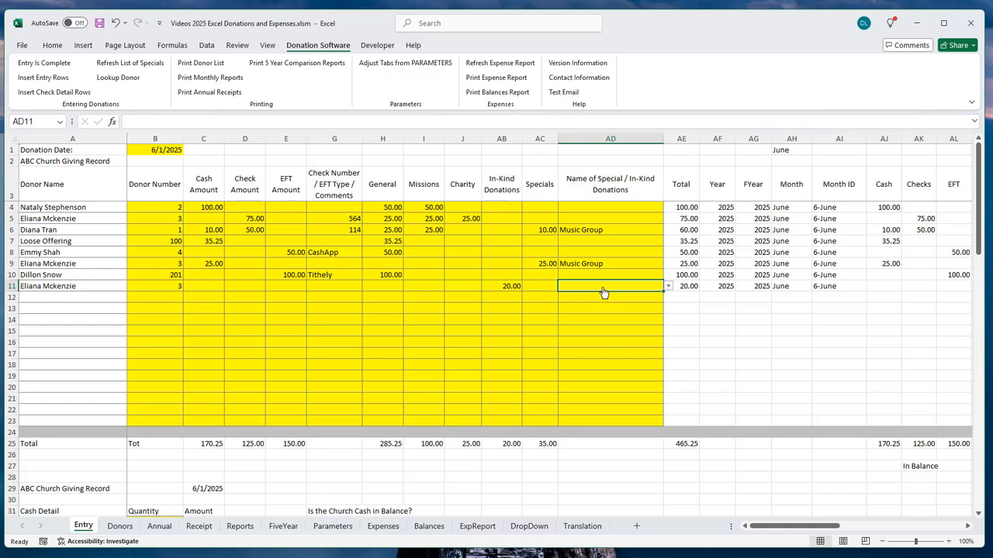
{"action": "type", "text": "C"}
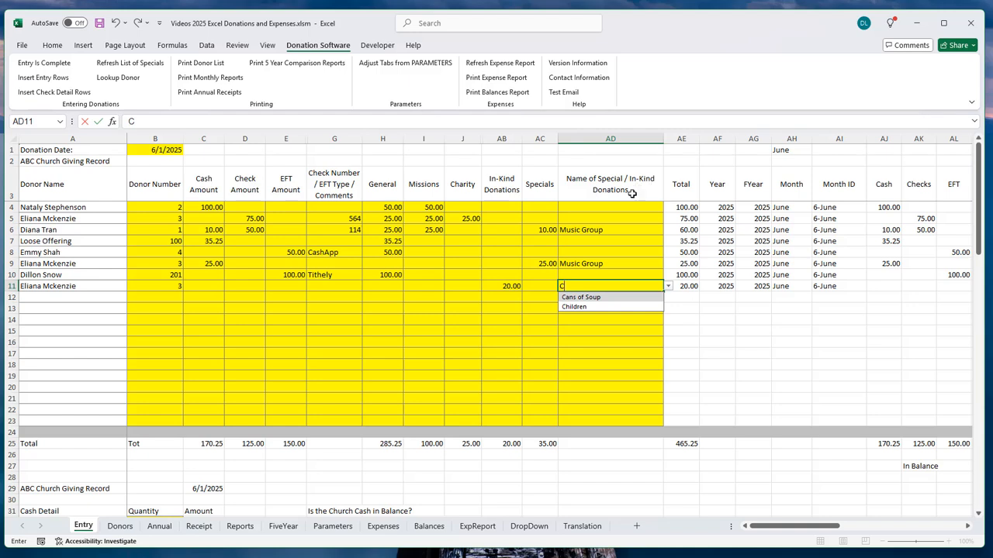
{"action": "left_click", "coordinate": [597, 301]}
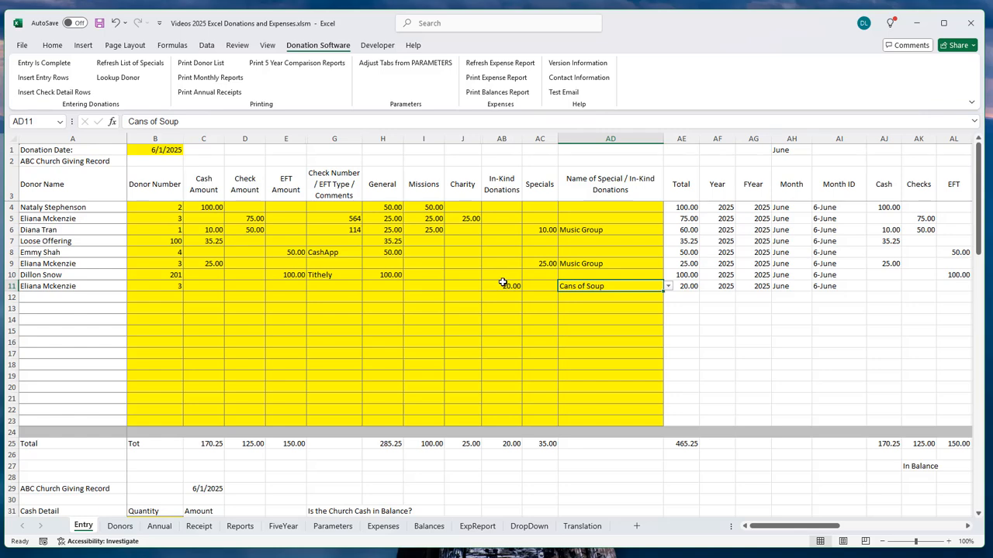
Step: Refresh the list of specials from the Donation Software menu
{"action": "scroll", "coordinate": [197, 324], "scroll_direction": "down", "scroll_amount": 2}
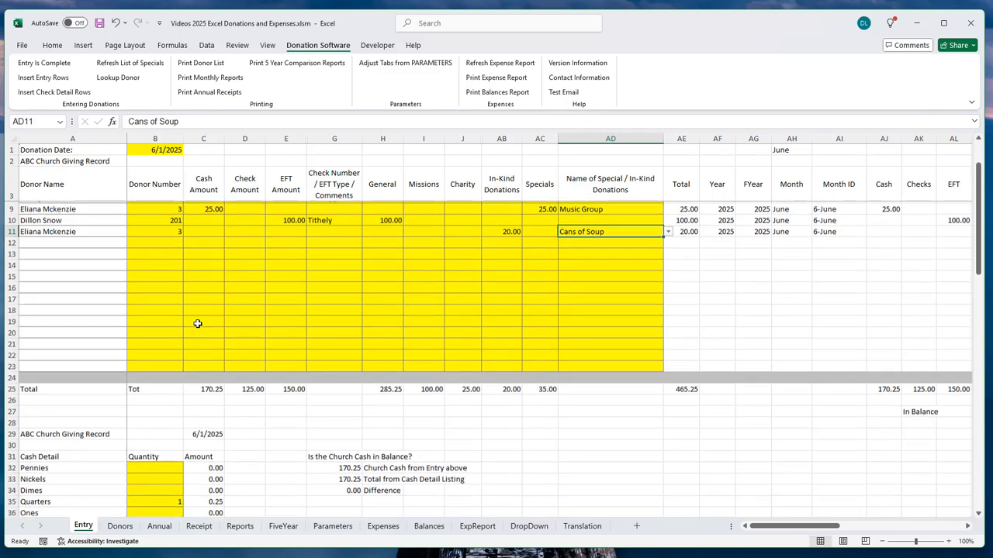
{"action": "scroll", "coordinate": [197, 323], "scroll_direction": "down", "scroll_amount": 5}
{"action": "scroll", "coordinate": [327, 346], "scroll_direction": "down", "scroll_amount": 4}
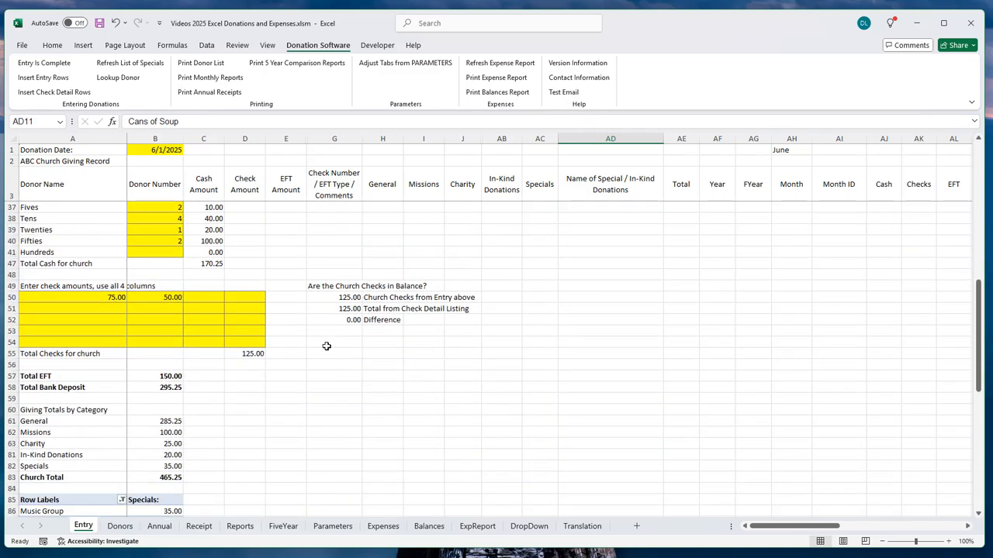
{"action": "scroll", "coordinate": [326, 346], "scroll_direction": "down", "scroll_amount": 4}
{"action": "scroll", "coordinate": [327, 346], "scroll_direction": "up", "scroll_amount": 12}
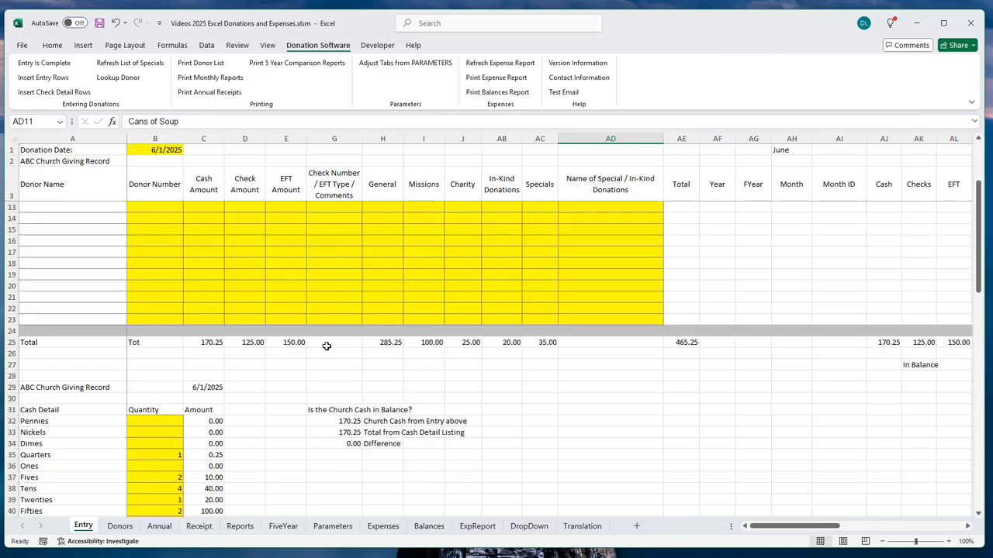
{"action": "scroll", "coordinate": [327, 346], "scroll_direction": "up", "scroll_amount": 3}
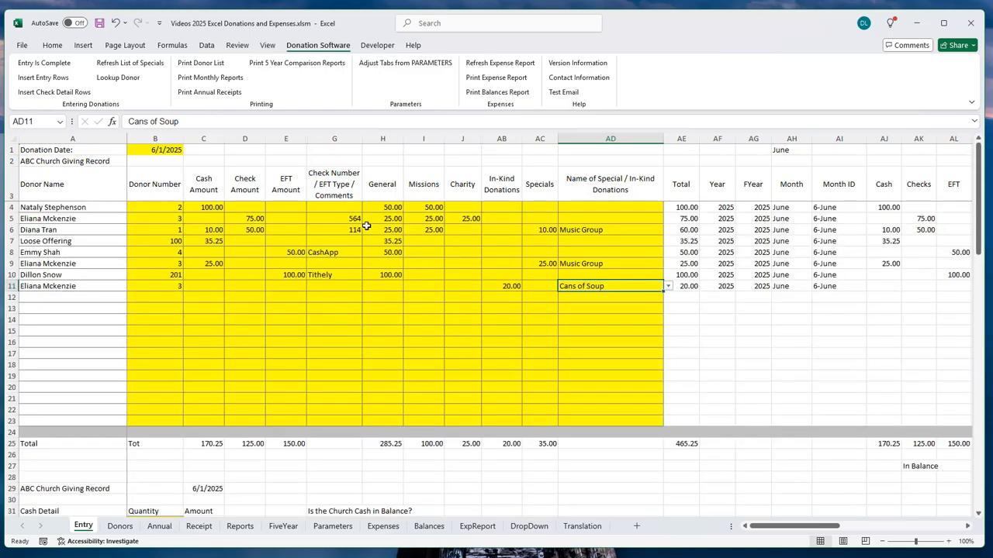
{"action": "left_click", "coordinate": [146, 65]}
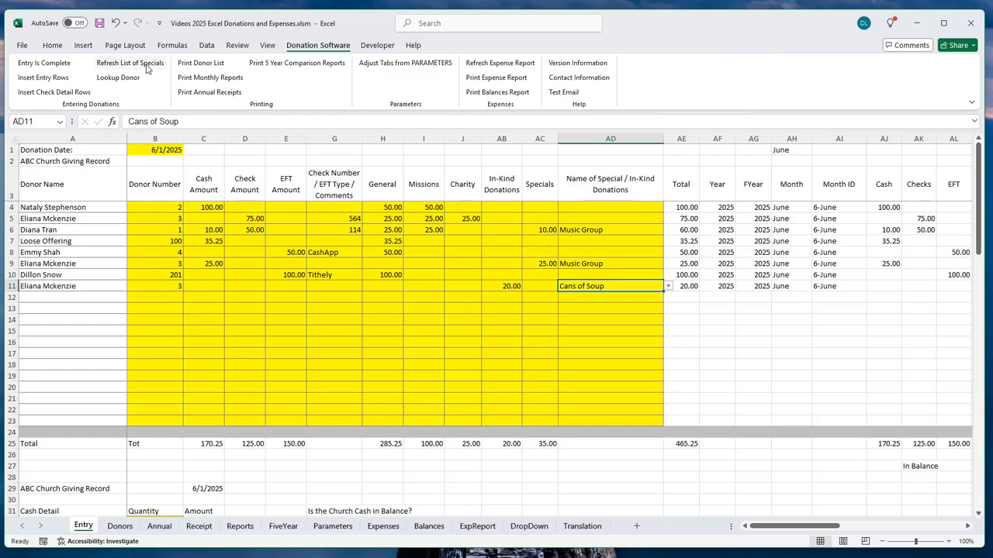
Step: Check the In-Kind and Specials totals and the Music Group and Cans of Soup amounts
{"action": "scroll", "coordinate": [435, 284], "scroll_direction": "down", "scroll_amount": 16}
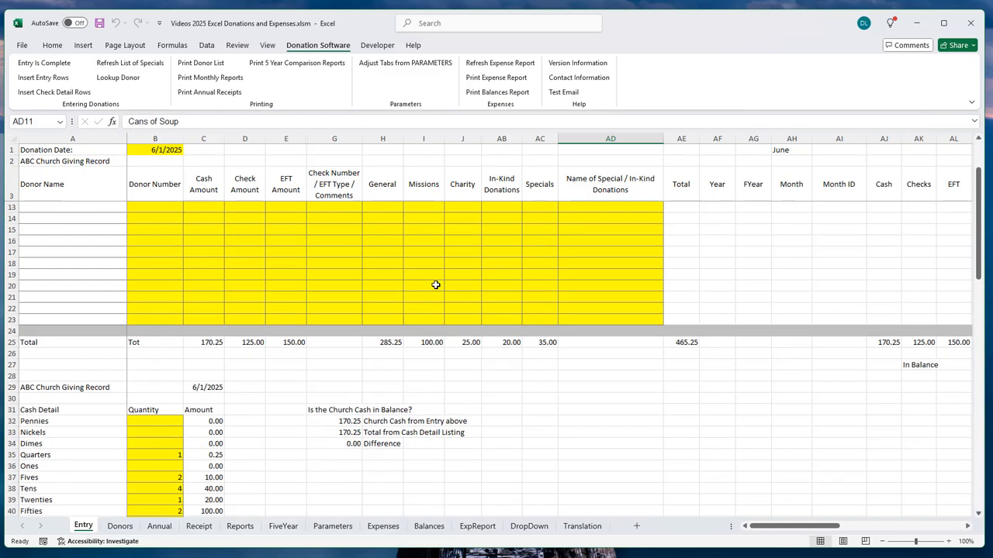
{"action": "scroll", "coordinate": [434, 284], "scroll_direction": "down", "scroll_amount": 1}
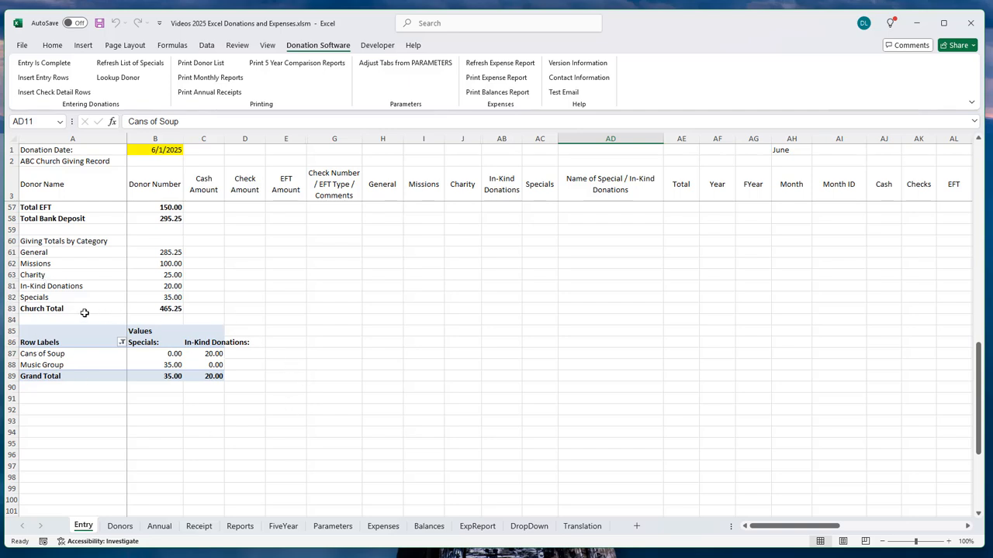
{"action": "left_click", "coordinate": [162, 285]}
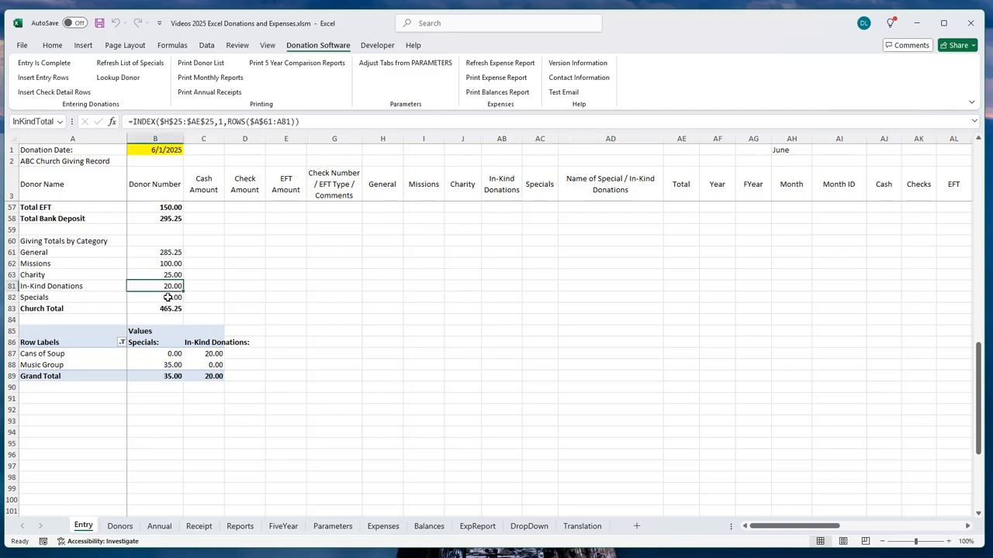
{"action": "left_click", "coordinate": [158, 297]}
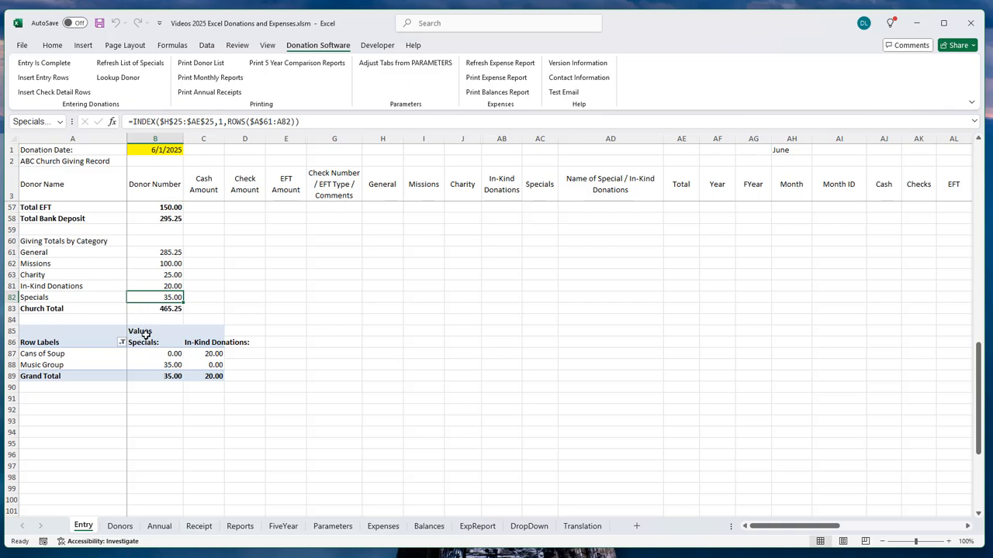
{"action": "left_click", "coordinate": [151, 365]}
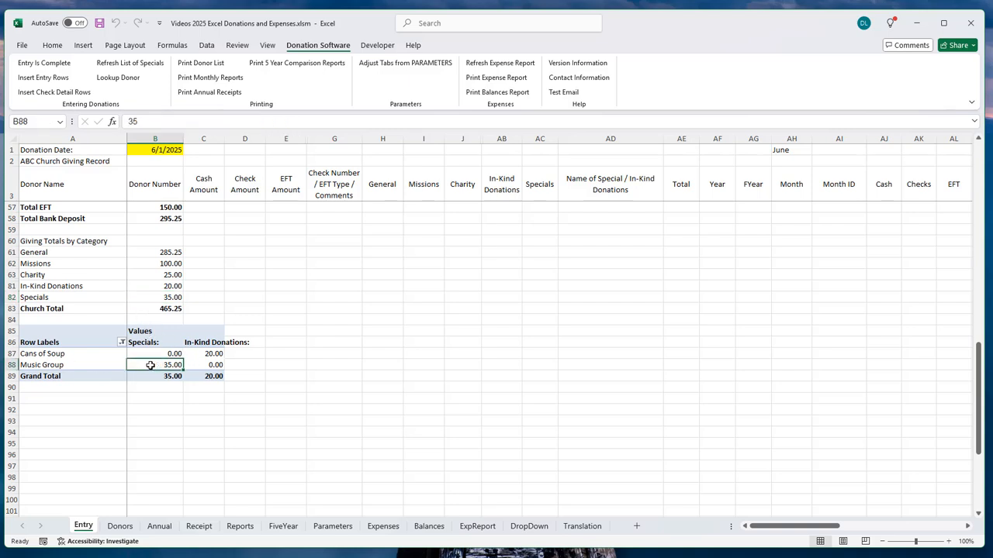
{"action": "left_click", "coordinate": [214, 354]}
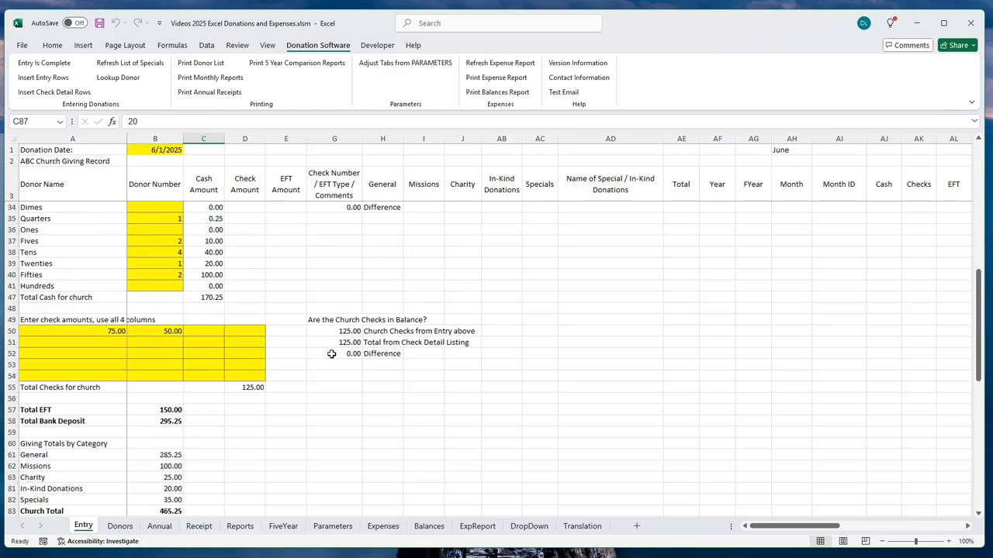
{"action": "scroll", "coordinate": [330, 357], "scroll_direction": "up", "scroll_amount": 18}
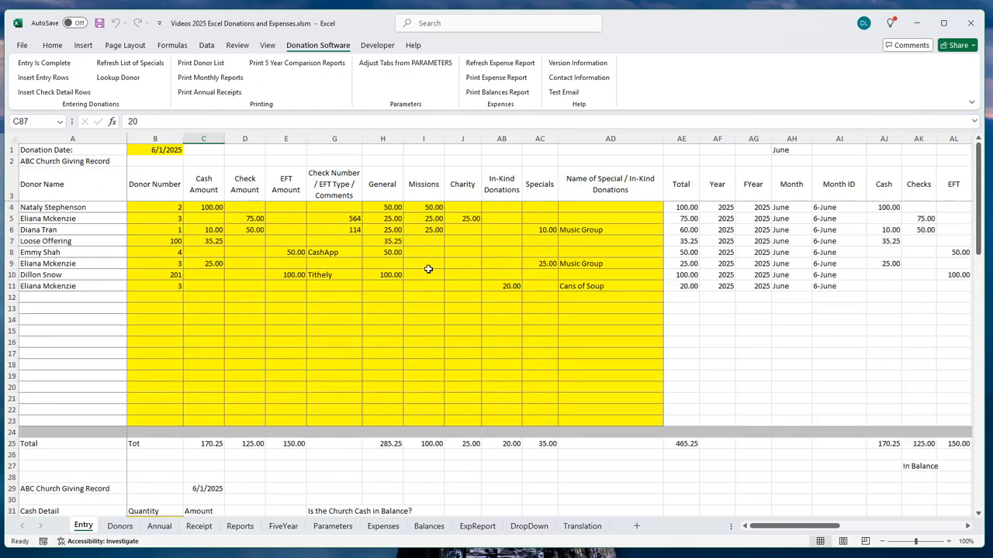
Step: Mark the 6/1/2025 entry complete and decline printing the donation information
{"action": "left_click", "coordinate": [31, 68]}
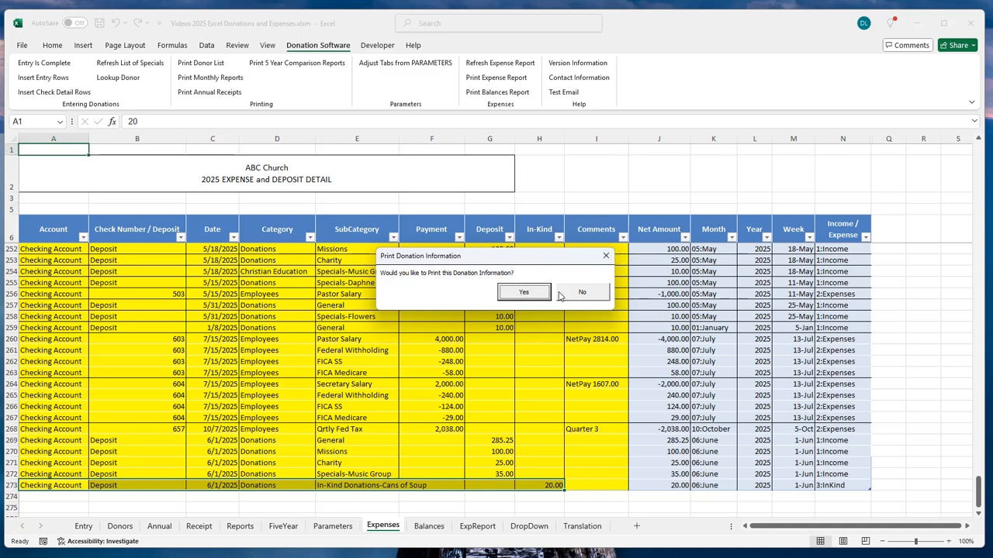
{"action": "left_click", "coordinate": [603, 300]}
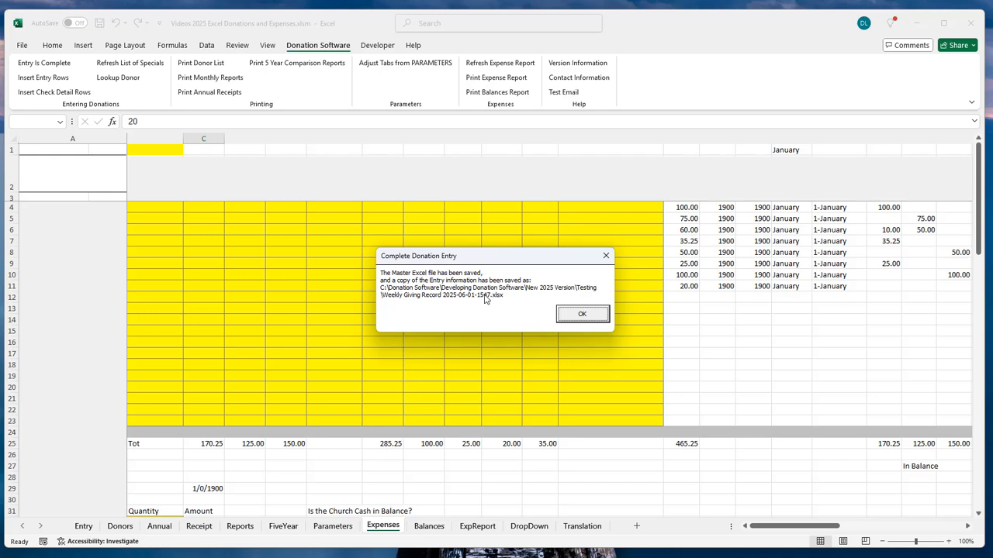
Step: Close the Complete Donation Entry message confirming the workbook save and entry copy
{"action": "left_click", "coordinate": [583, 315]}
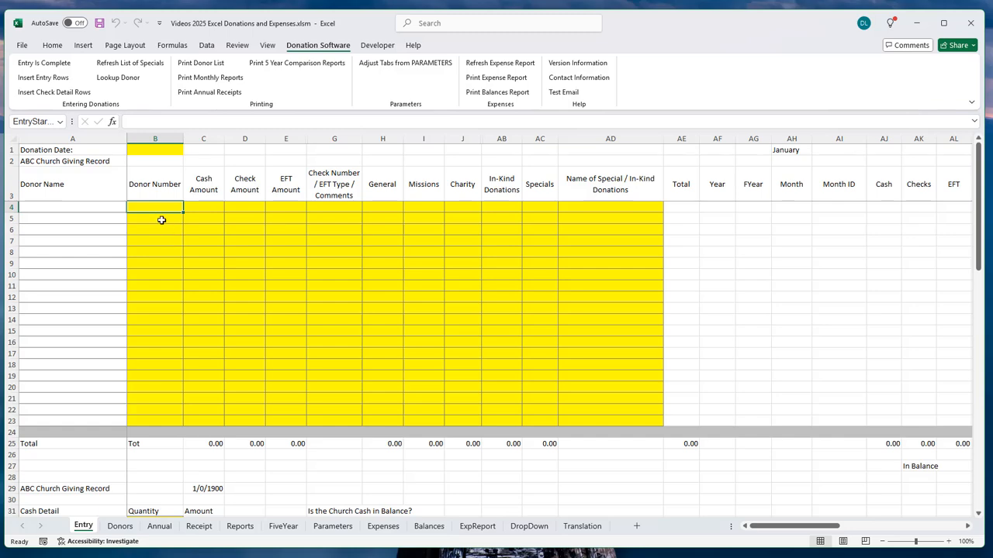
Step: On Parameters, set the override donation date option to Yes and apply it with Adjust Tabs
{"action": "left_click", "coordinate": [343, 528]}
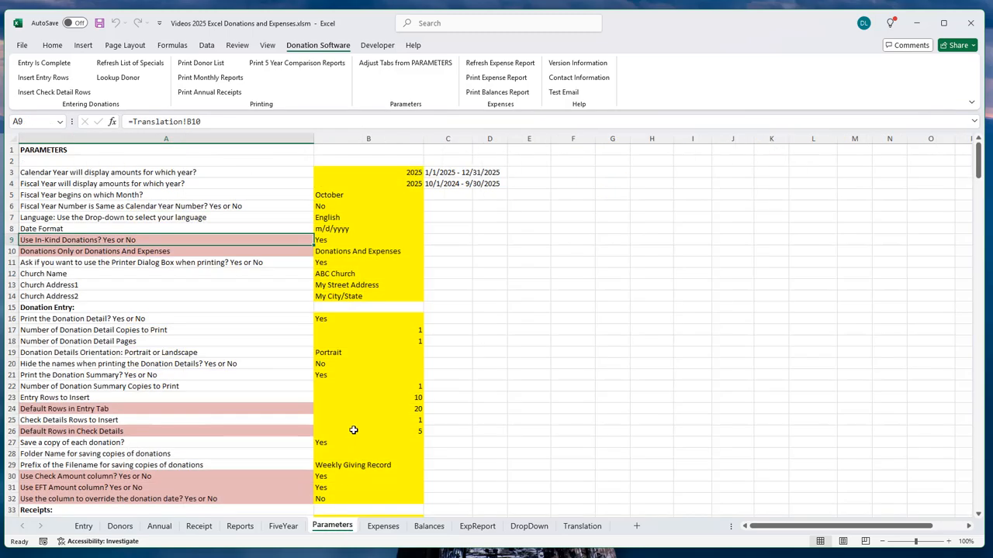
{"action": "scroll", "coordinate": [255, 194], "scroll_direction": "down", "scroll_amount": 4}
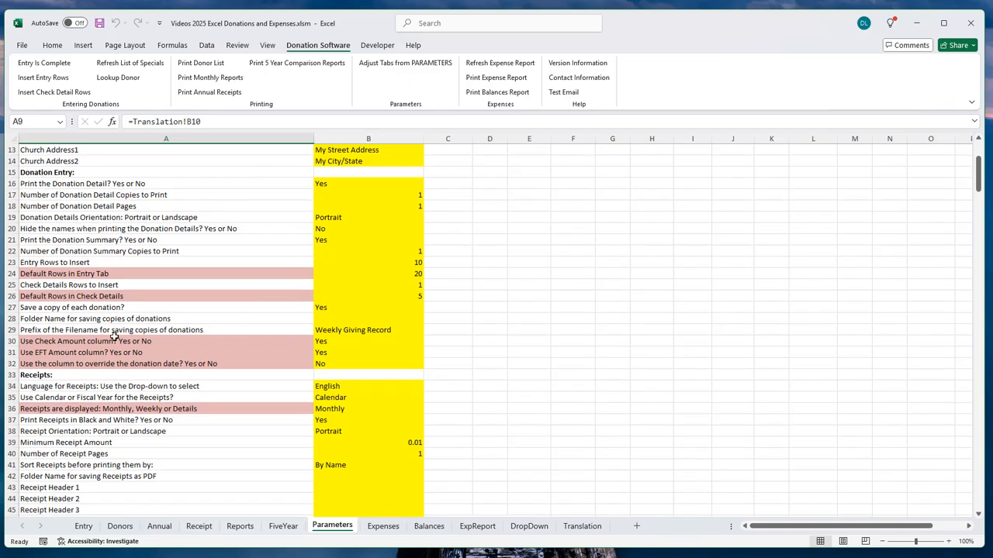
{"action": "left_click", "coordinate": [348, 366]}
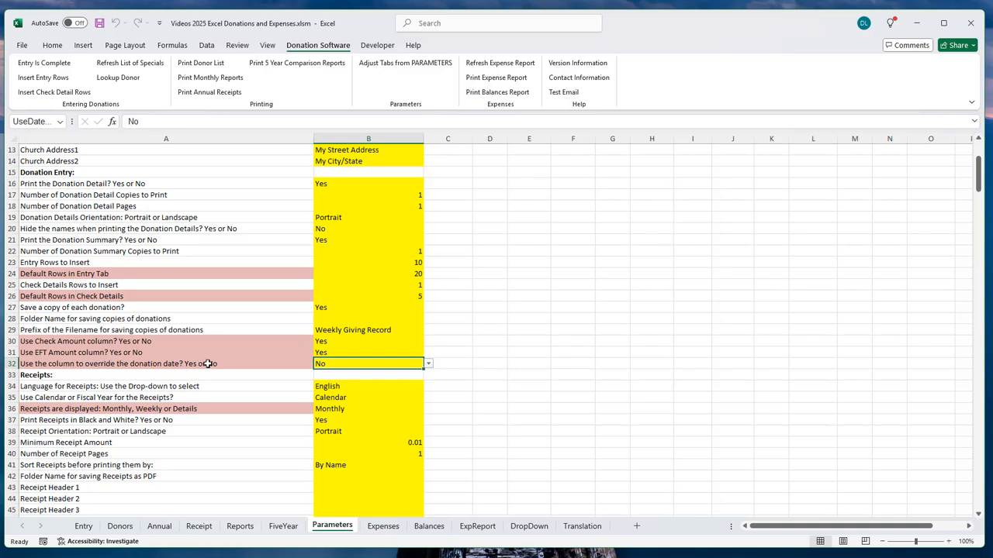
{"action": "left_click", "coordinate": [428, 364]}
{"action": "left_click", "coordinate": [358, 375]}
{"action": "left_click", "coordinate": [393, 66]}
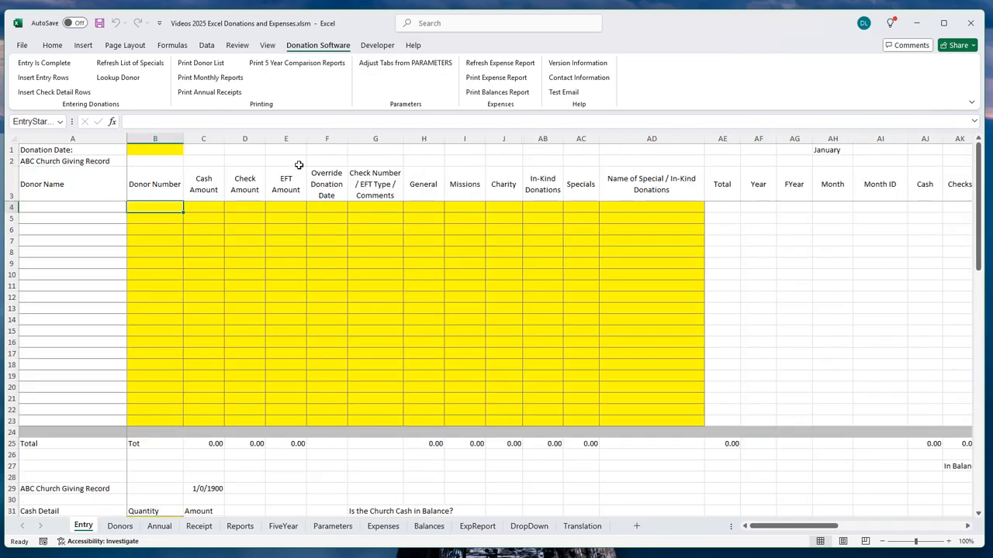
{"action": "left_click", "coordinate": [326, 138]}
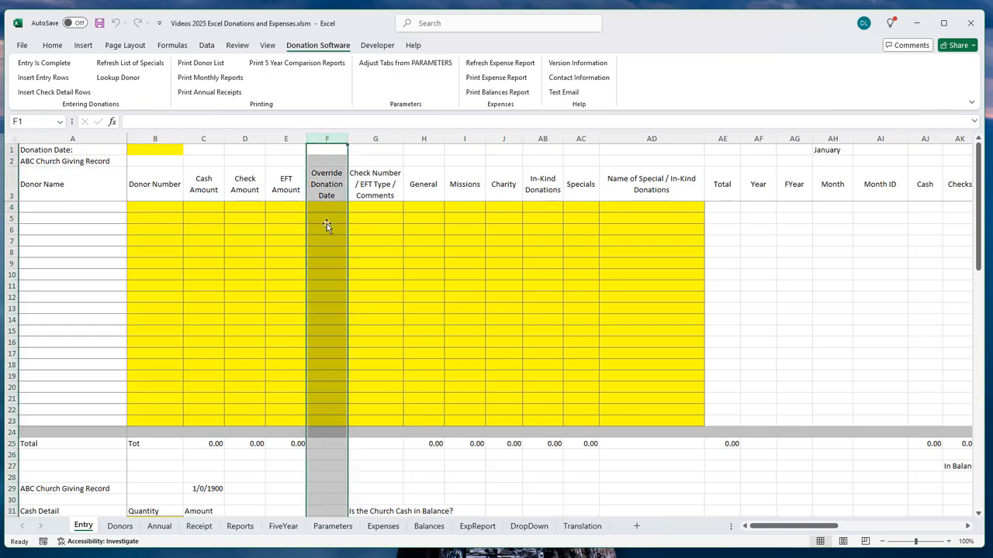
{"action": "left_click", "coordinate": [341, 246]}
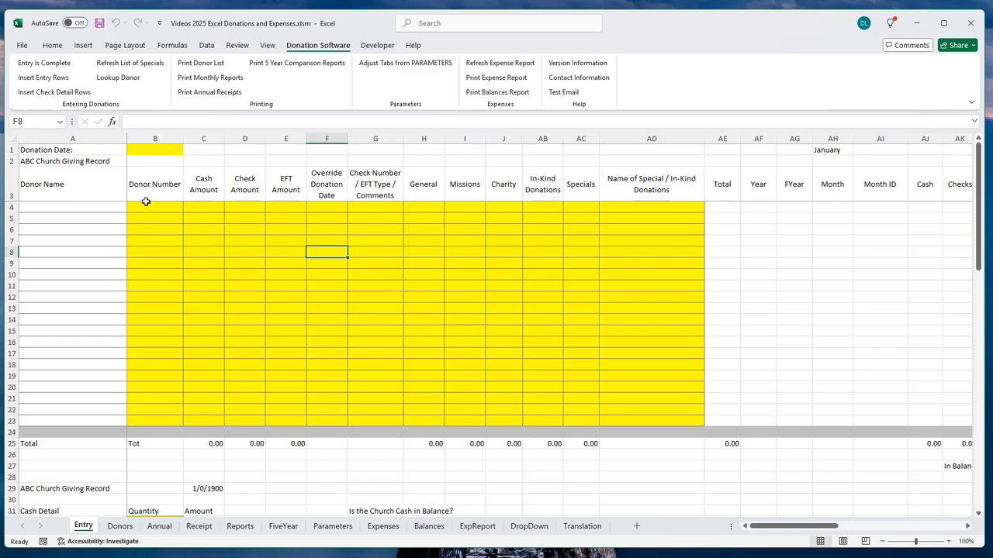
{"action": "left_click_drag", "start_coordinate": [152, 212], "coordinate": [138, 350]}
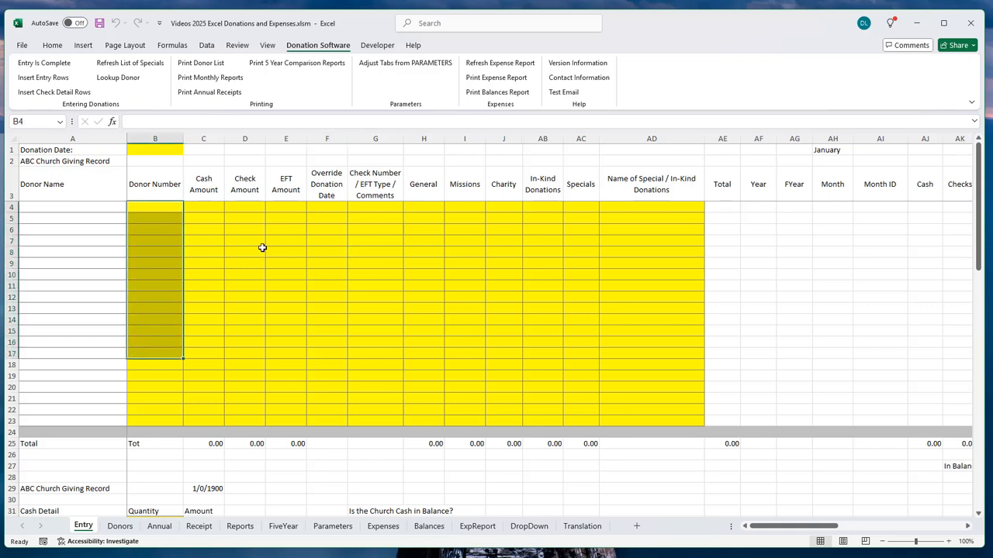
{"action": "left_click", "coordinate": [333, 208]}
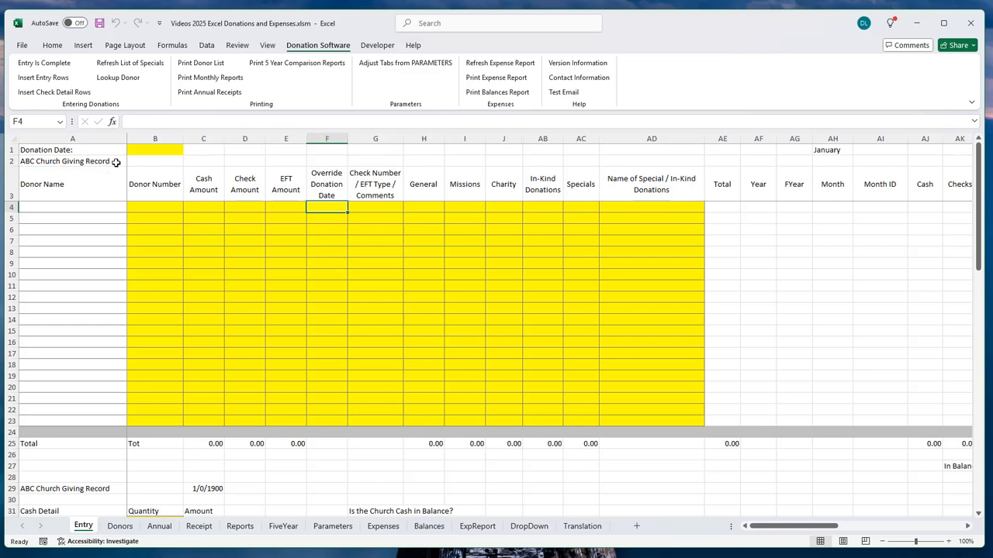
{"action": "left_click", "coordinate": [140, 150]}
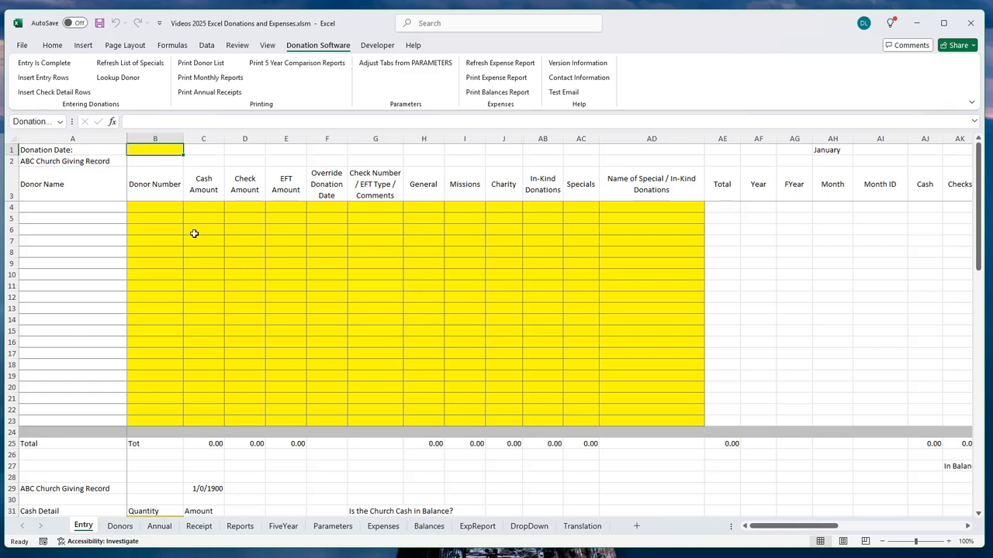
Step: Set the donation date to 6/1/2025 and enter donor 3 with a 100 EFT amount
{"action": "type", "text": "6"}
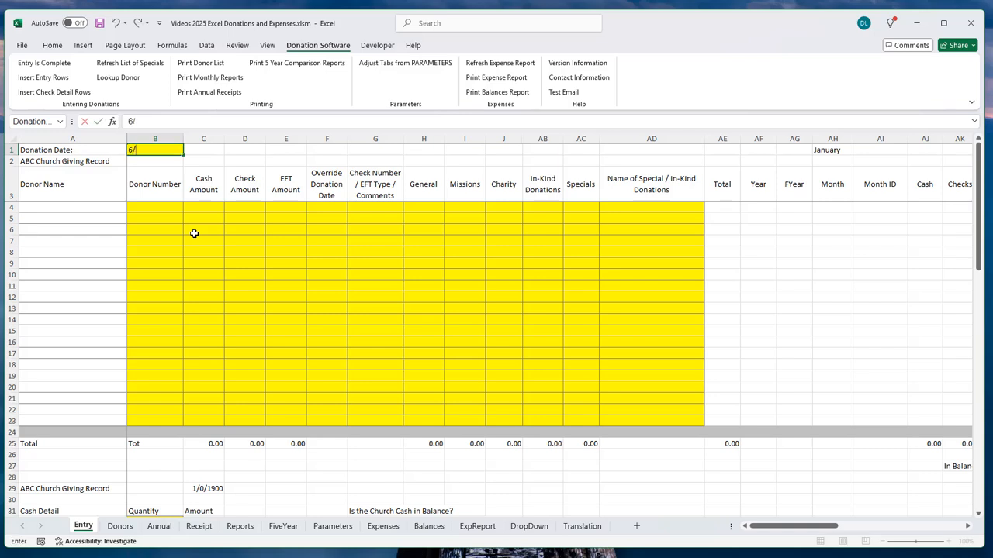
{"action": "type", "text": "/1/25"}
{"action": "key", "text": "Return"}
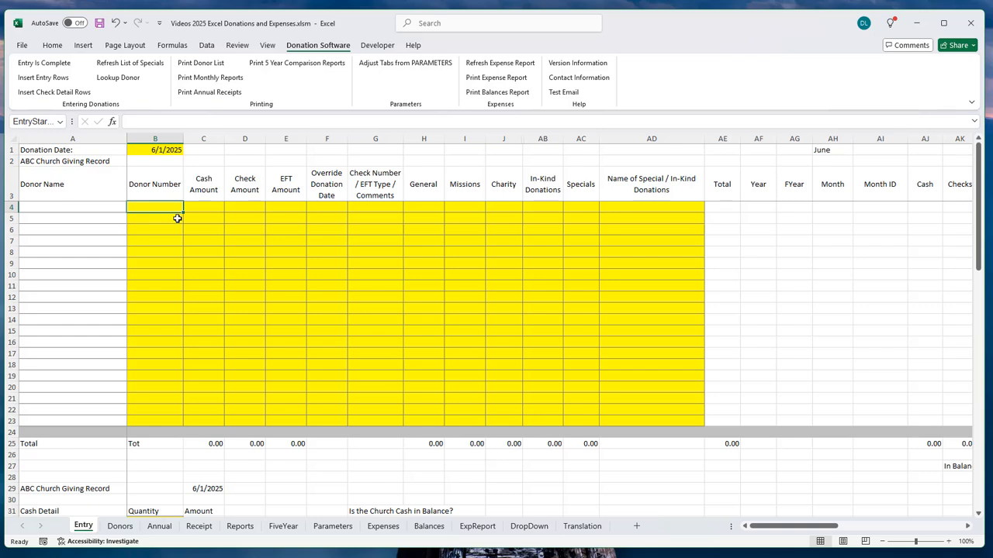
{"action": "type", "text": "3"}
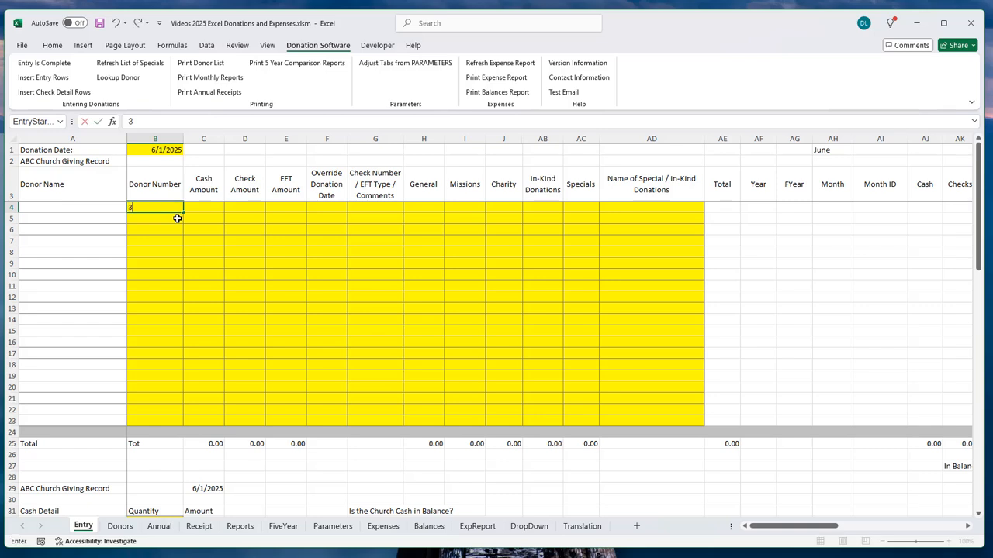
{"action": "key", "text": "Tab"}
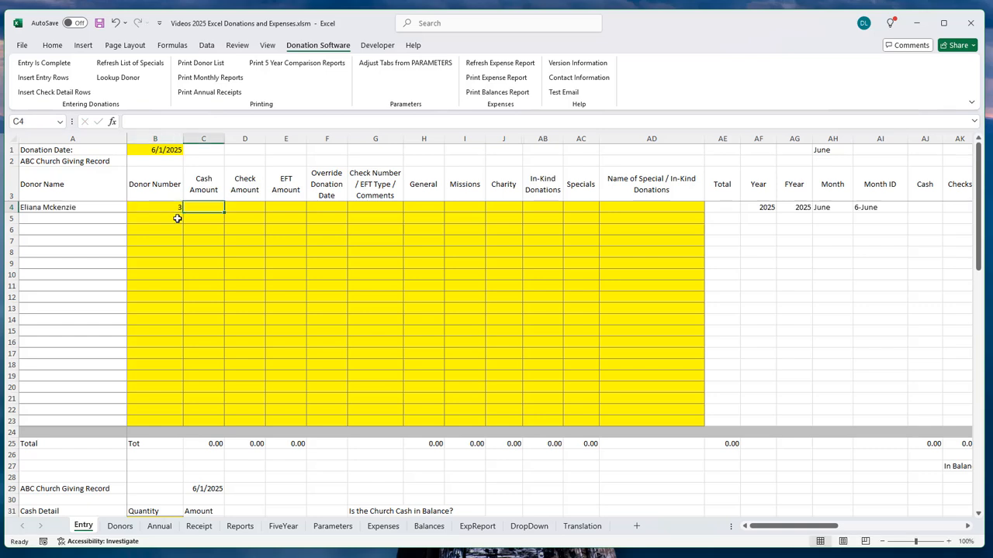
{"action": "key", "text": "Tab"}
{"action": "key", "text": "Tab"}
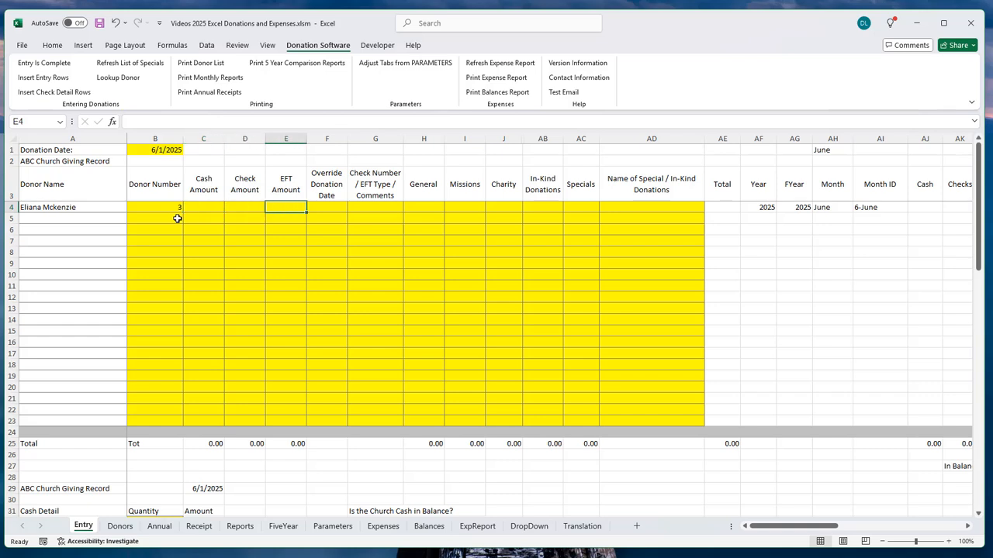
{"action": "type", "text": "100"}
{"action": "key", "text": "Tab"}
{"action": "key", "text": "Tab"}
{"action": "key", "text": "Tab"}
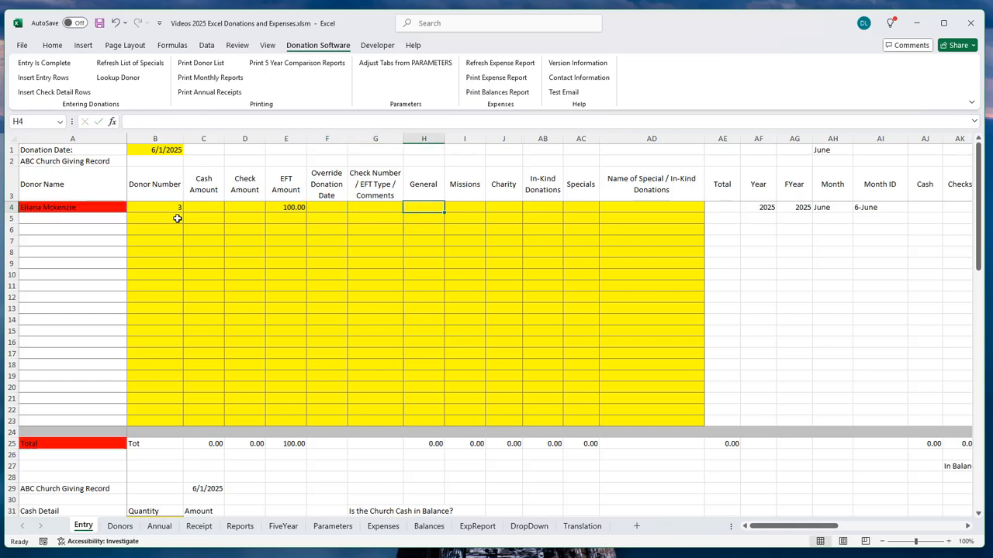
Step: Give donor 3's gift override date 6/8/2025, split 50.00 General and 50.00 Missions
{"action": "key", "text": "shift+Tab"}
{"action": "key", "text": "shift+Tab"}
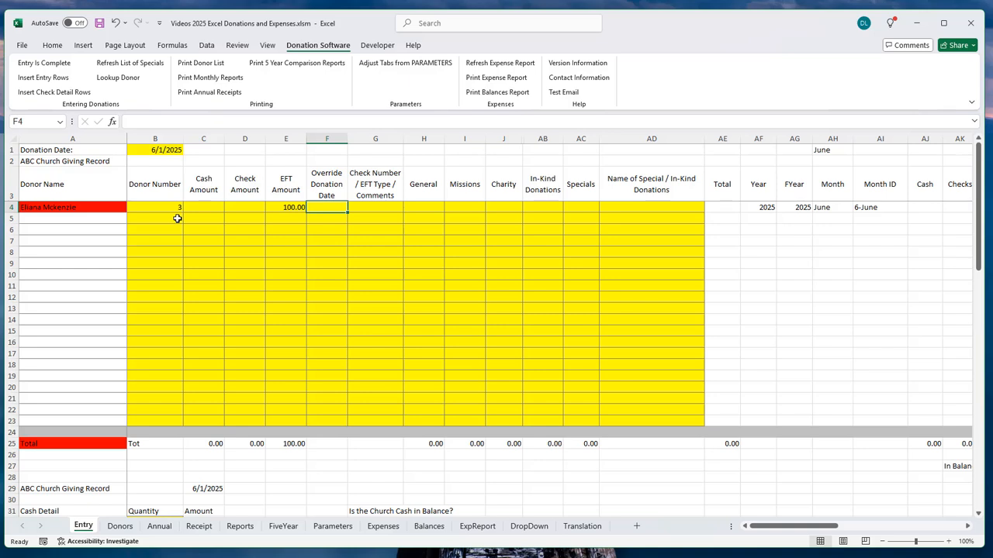
{"action": "type", "text": "6/8/25"}
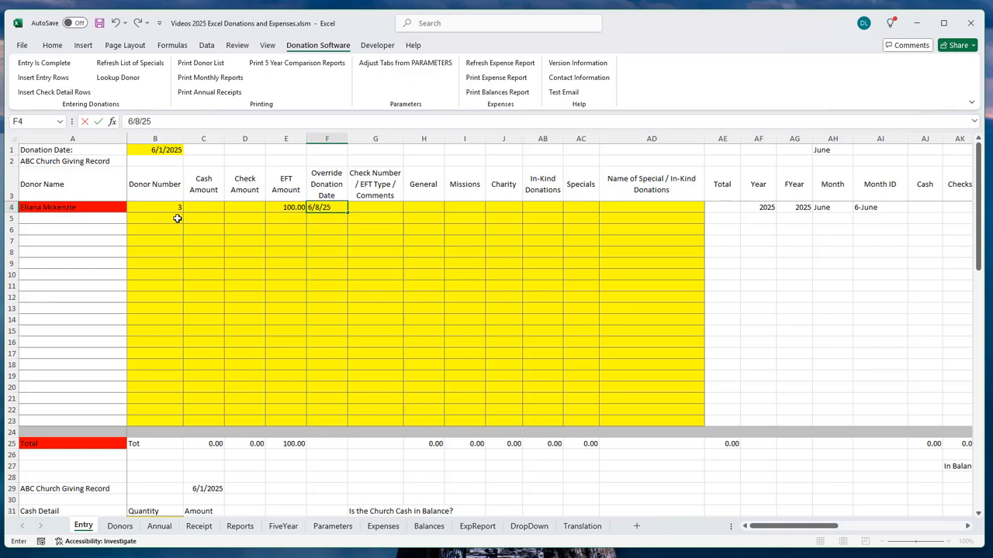
{"action": "key", "text": "Tab"}
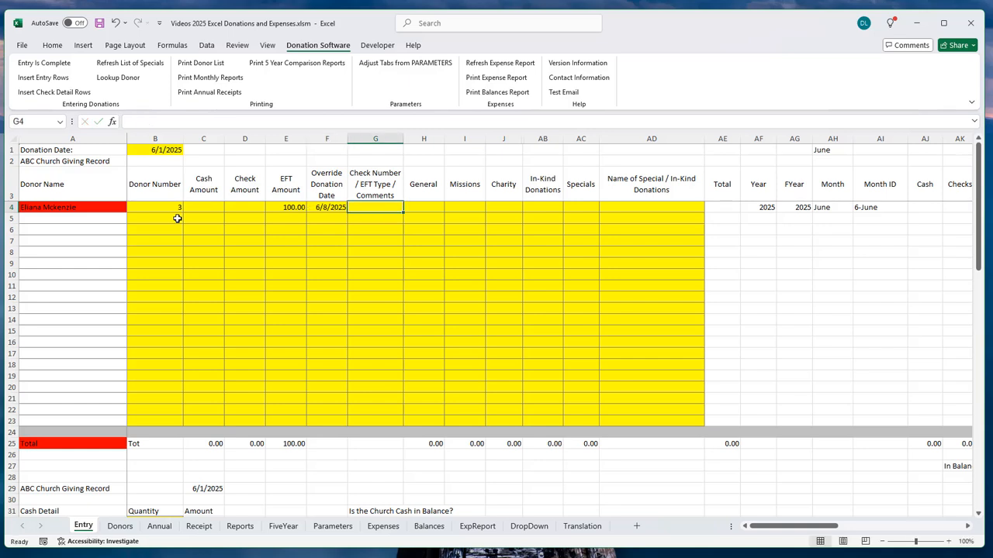
{"action": "key", "text": "Tab"}
{"action": "type", "text": "50"}
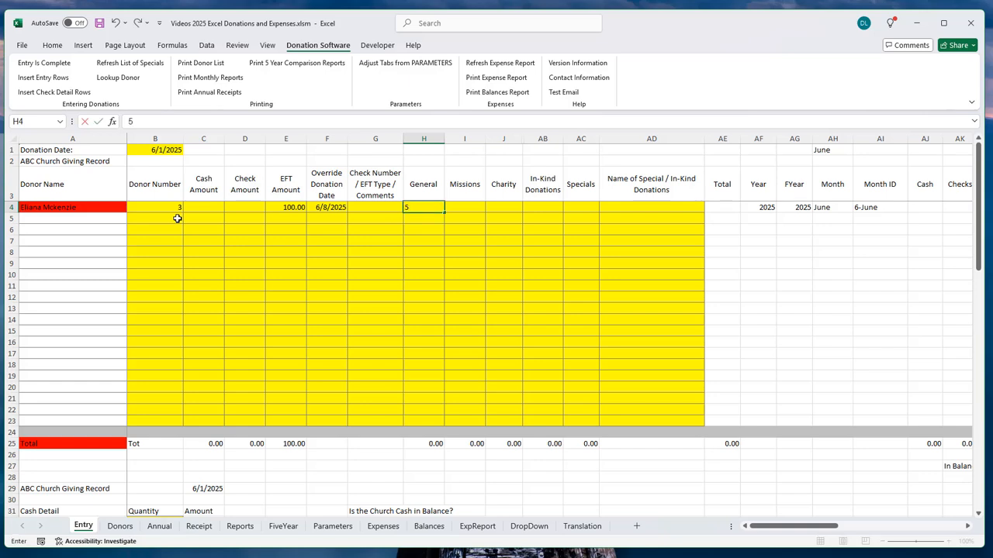
{"action": "key", "text": "Tab"}
{"action": "type", "text": "50"}
{"action": "key", "text": "Tab"}
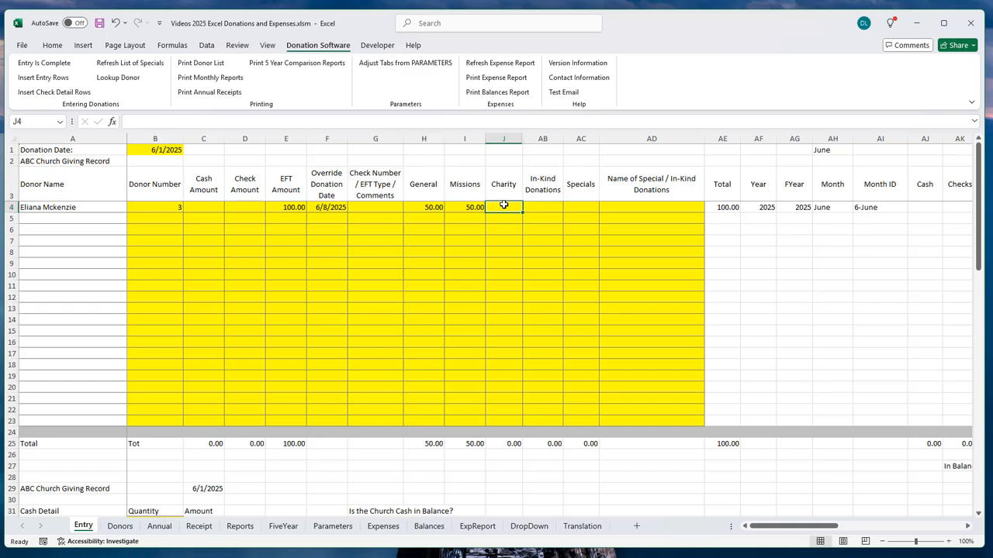
{"action": "left_click", "coordinate": [147, 219]}
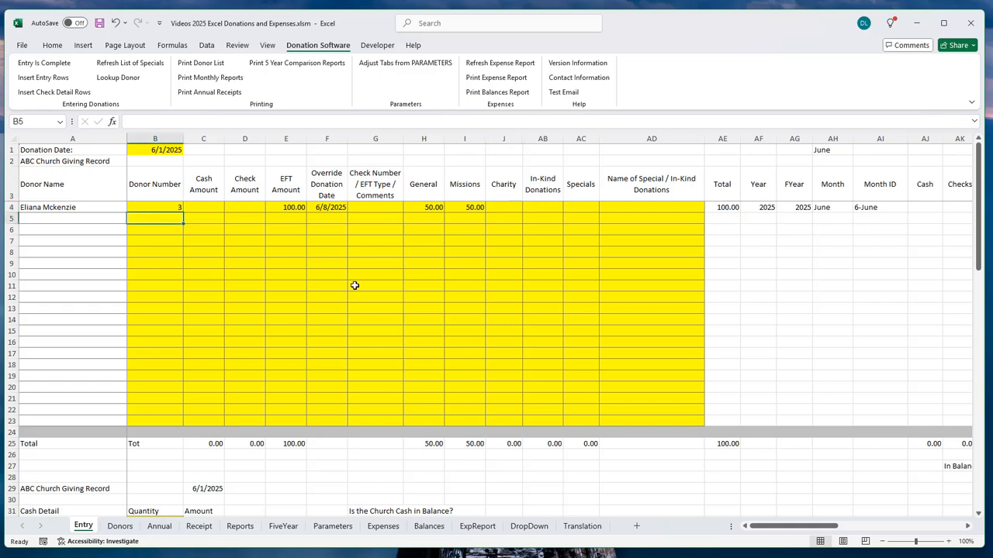
Step: Add donor 2's 50.00 EFT gift in row 5, override date 6/16/2025, all to General
{"action": "type", "text": "2"}
{"action": "key", "text": "Tab"}
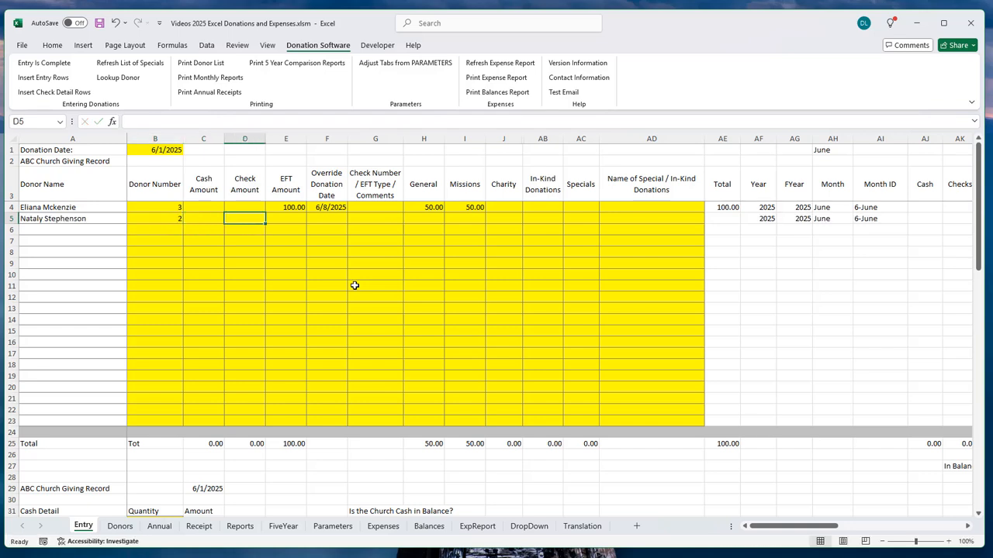
{"action": "key", "text": "Tab"}
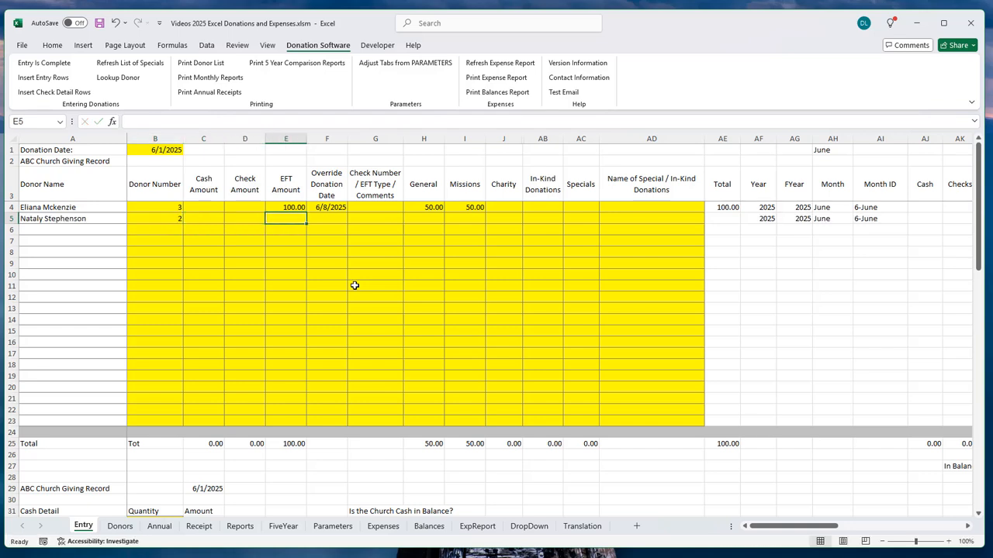
{"action": "type", "text": "50"}
{"action": "key", "text": "Tab"}
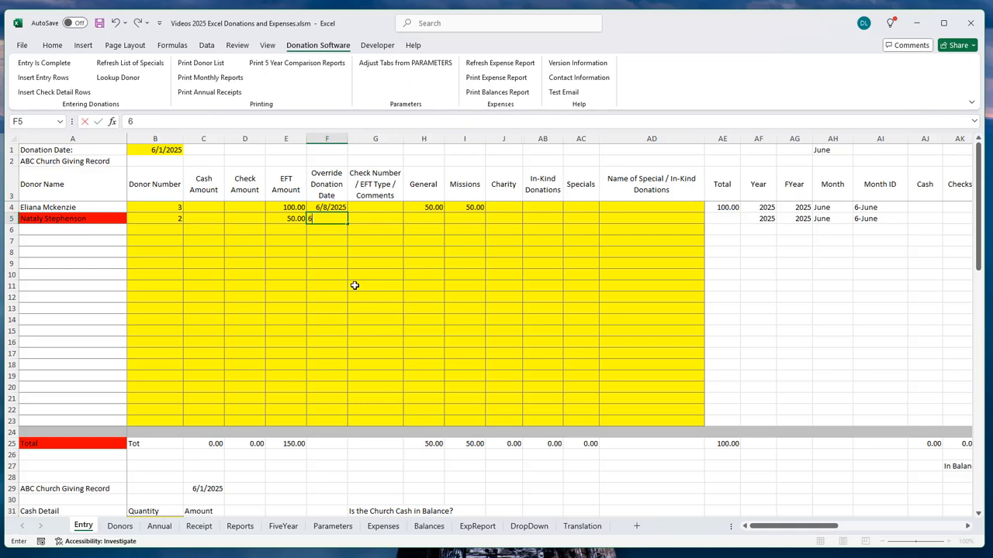
{"action": "type", "text": "6/16/"}
{"action": "type", "text": "25"}
{"action": "key", "text": "Tab"}
{"action": "key", "text": "Tab"}
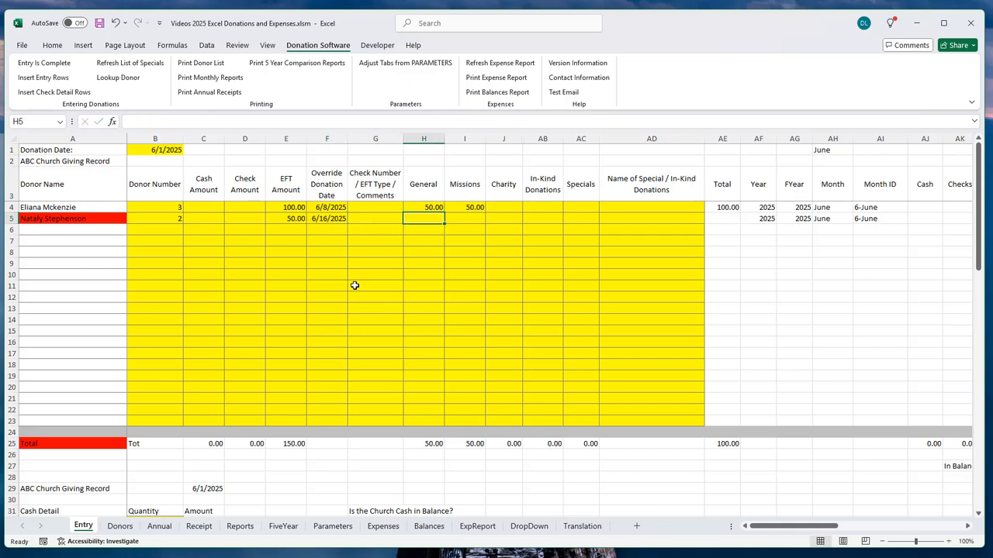
{"action": "type", "text": "50"}
{"action": "key", "text": "Tab"}
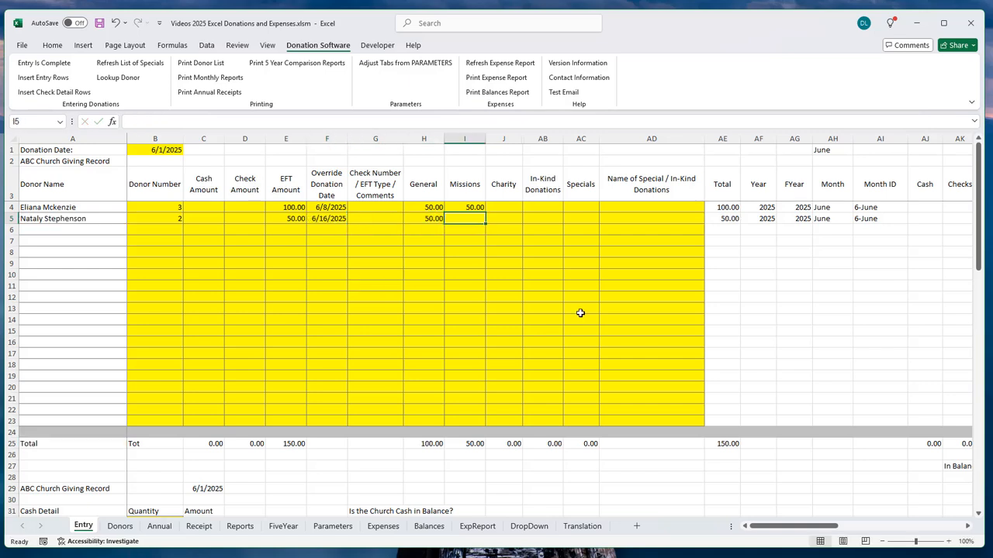
Step: Add donor 4's 75.00 EFT gift in row 6 dated 6/31/25, 25 each to General, Missions, Charity
{"action": "left_click", "coordinate": [159, 228]}
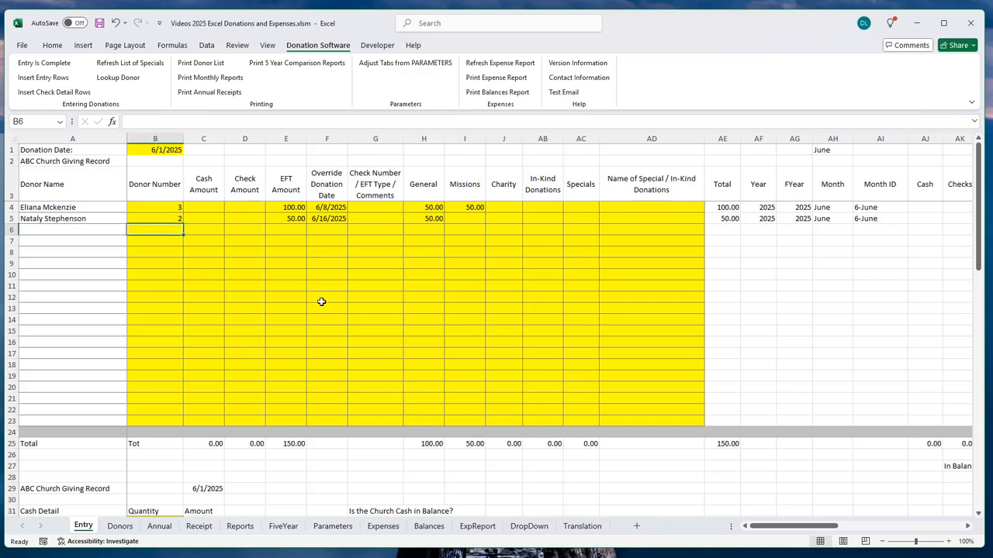
{"action": "type", "text": "4"}
{"action": "key", "text": "Tab"}
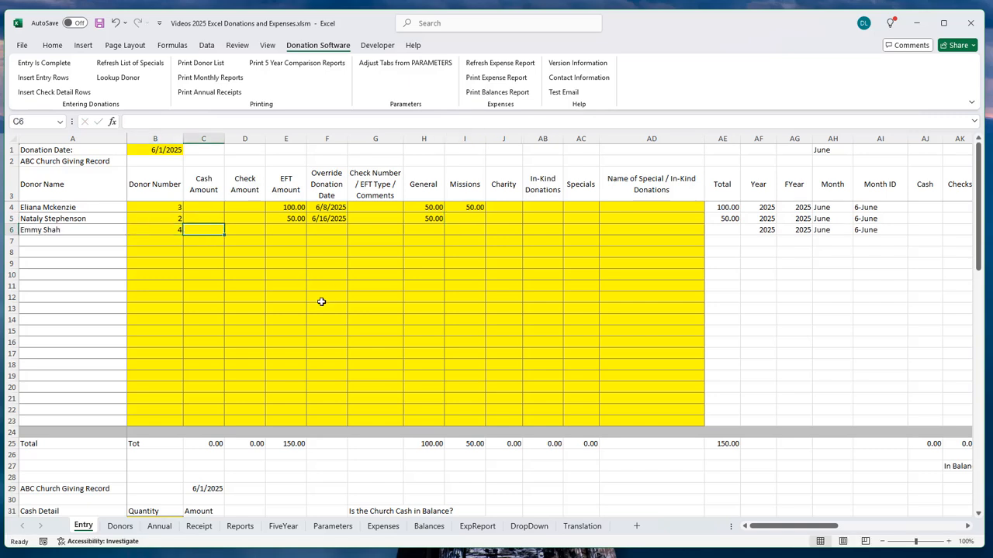
{"action": "key", "text": "Tab"}
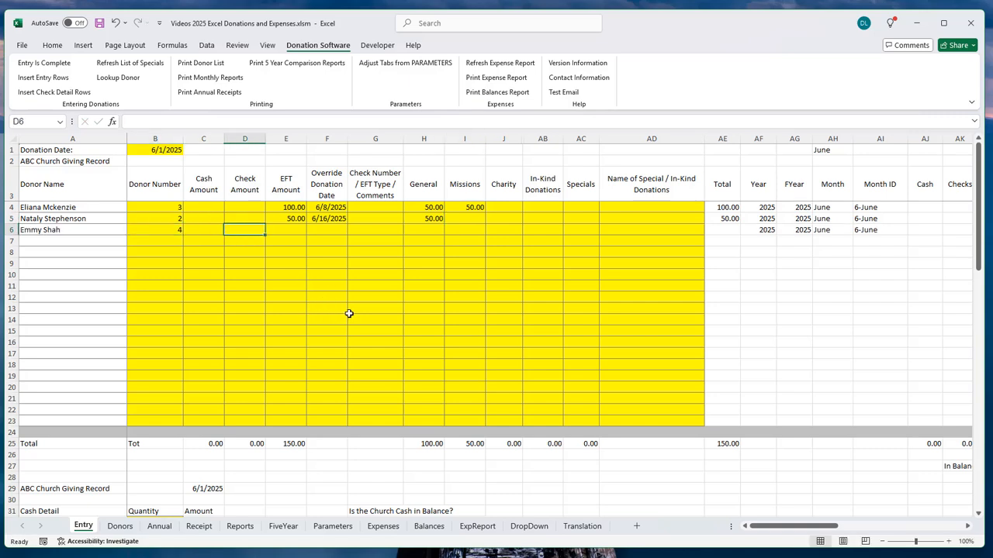
{"action": "key", "text": "Tab"}
{"action": "type", "text": "75"}
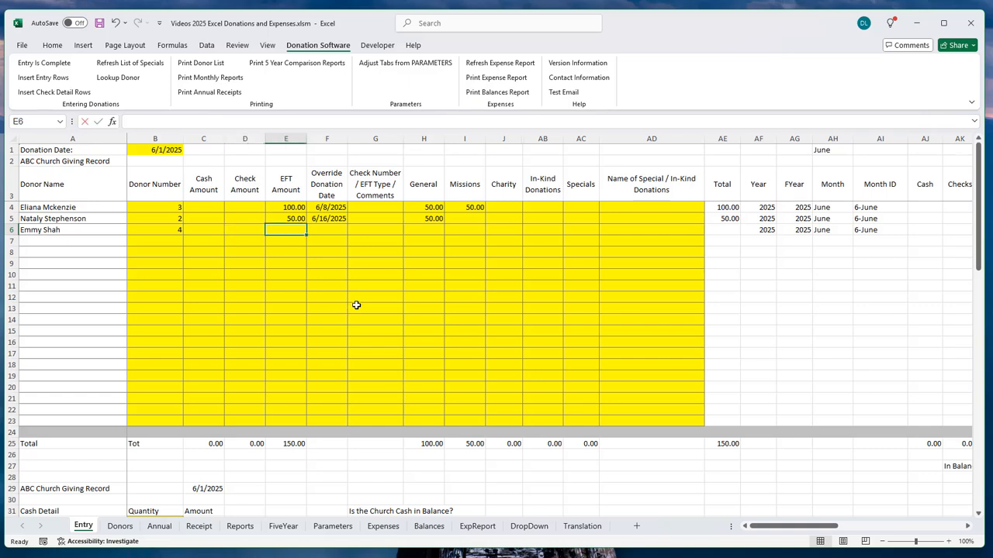
{"action": "key", "text": "Tab"}
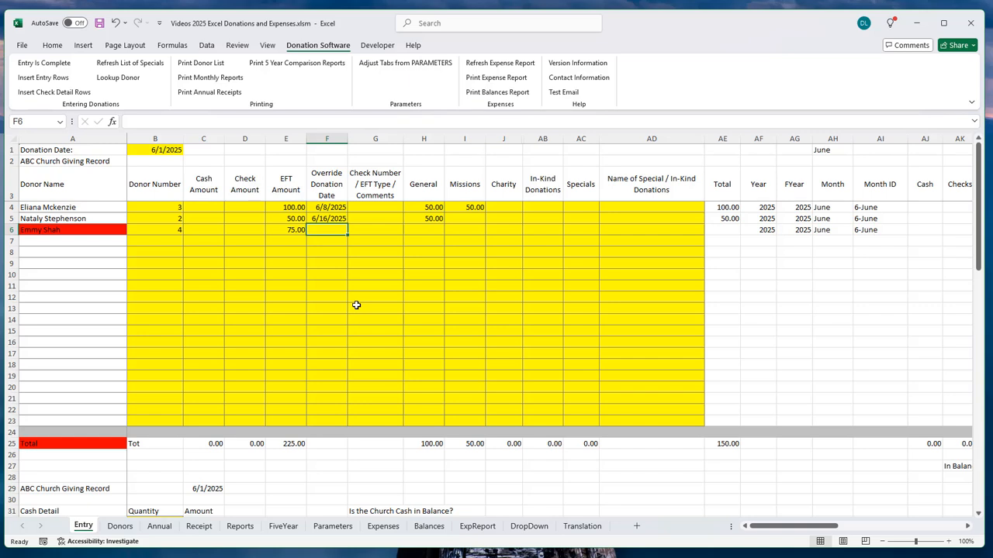
{"action": "type", "text": "6/"}
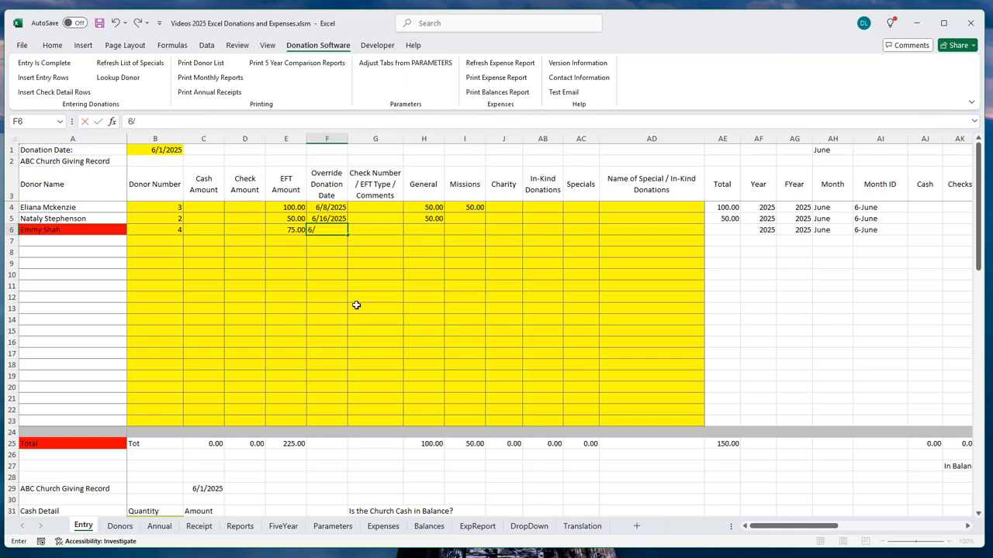
{"action": "type", "text": "31/25"}
{"action": "key", "text": "Tab"}
{"action": "key", "text": "Tab"}
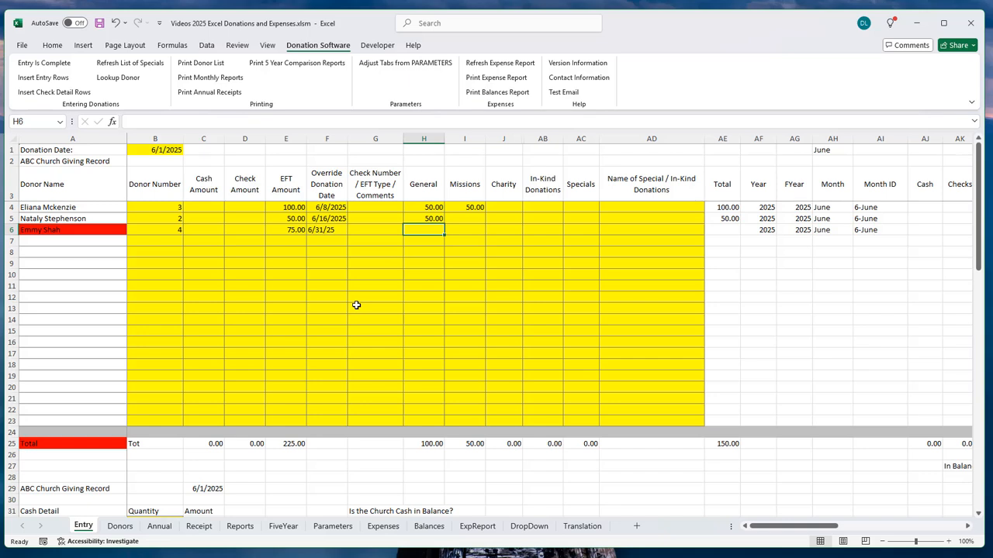
{"action": "type", "text": "25"}
{"action": "key", "text": "Tab"}
{"action": "type", "text": "25"}
{"action": "key", "text": "Tab"}
{"action": "type", "text": "25"}
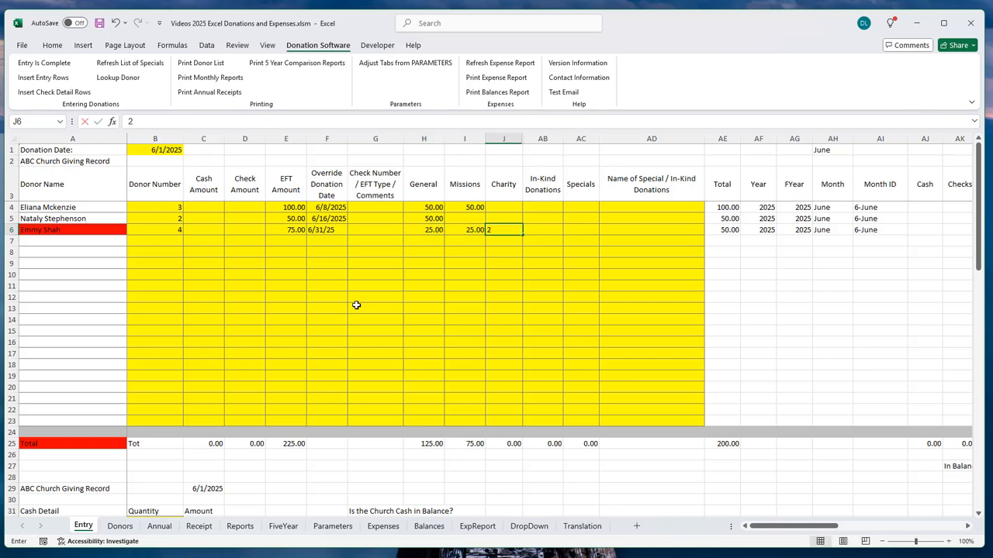
{"action": "key", "text": "Tab"}
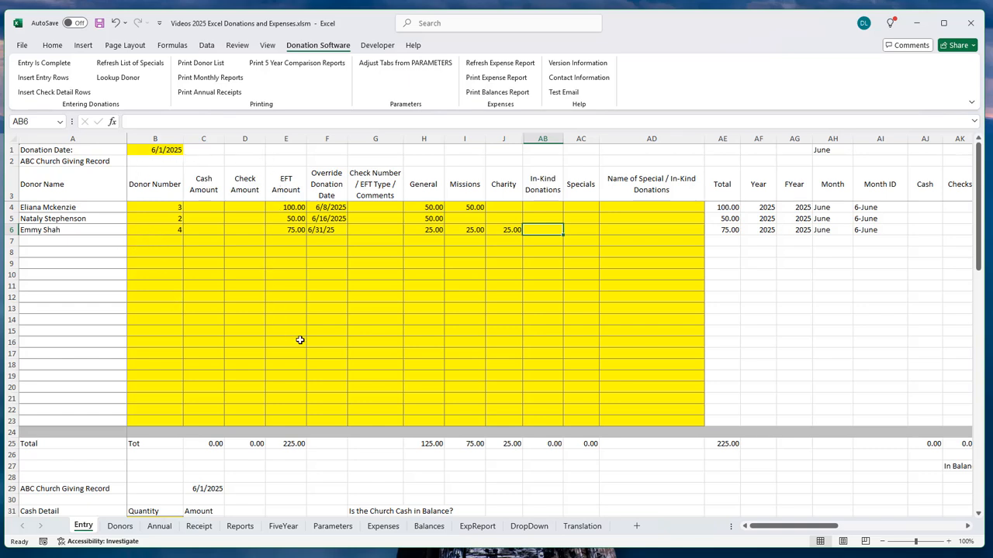
Step: Change donor 4's override date in F6 from 6/31/25 to 6/30/2025
{"action": "left_click", "coordinate": [318, 230]}
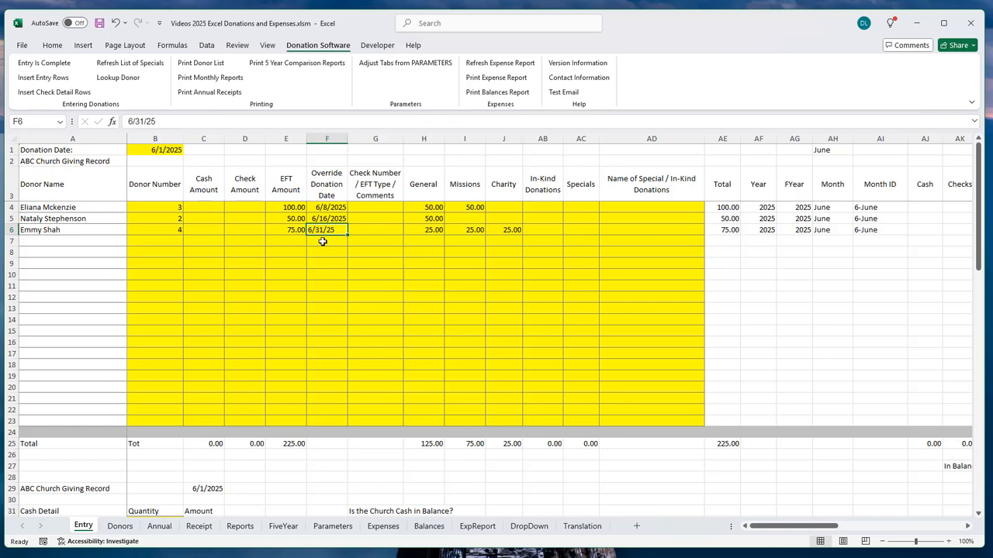
{"action": "left_click", "coordinate": [143, 121]}
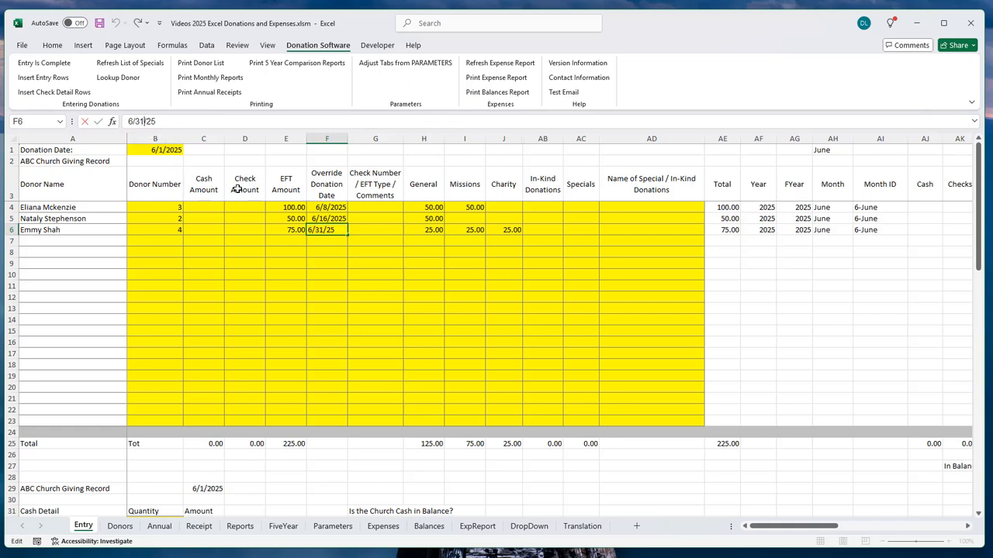
{"action": "key", "text": "BackSpace"}
{"action": "type", "text": "0"}
{"action": "key", "text": "Return"}
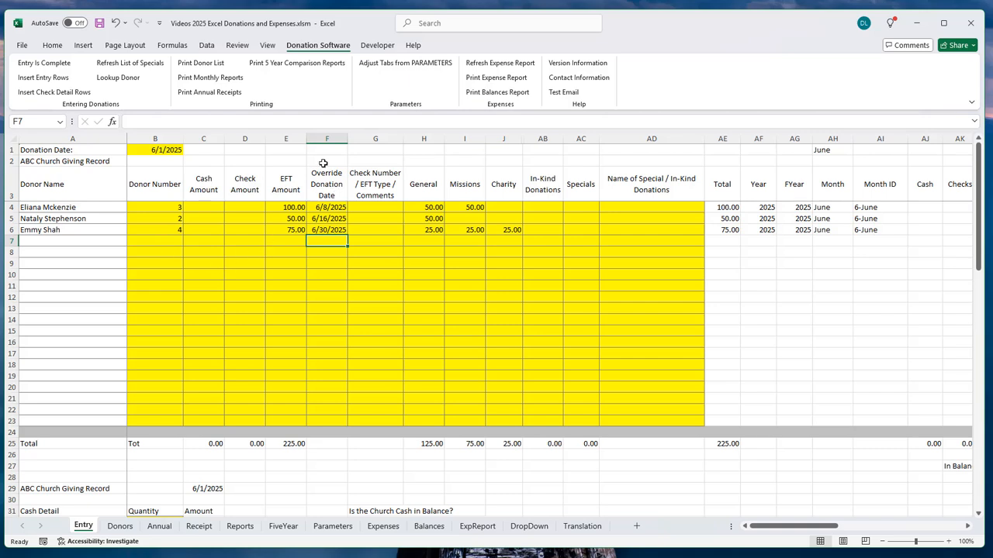
{"action": "right_click", "coordinate": [328, 229]}
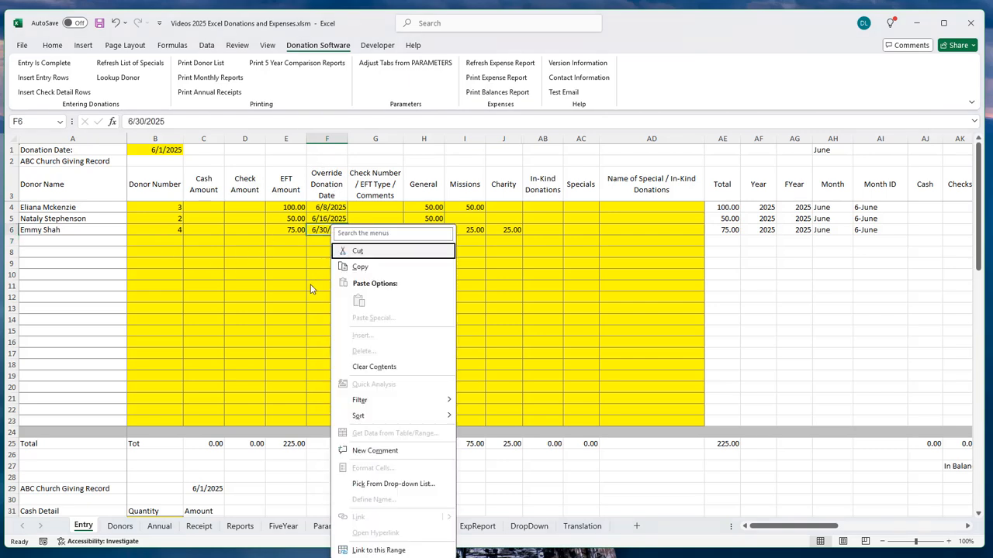
{"action": "key", "text": "Escape"}
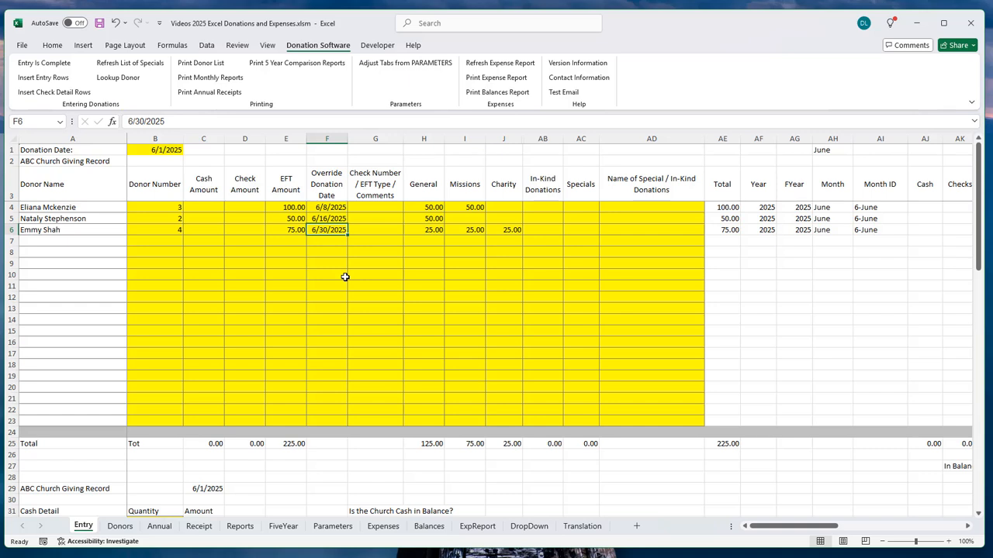
Step: Verify the override dates 6/8/2025, 6/16/2025 and 6/30/2025 in F4 through F6
{"action": "left_click", "coordinate": [325, 207]}
{"action": "left_click", "coordinate": [325, 218]}
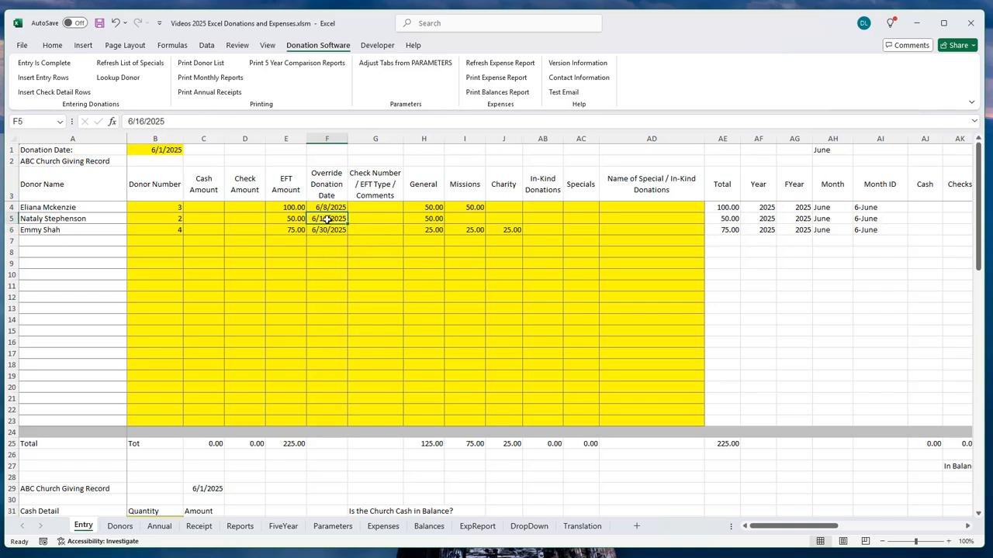
{"action": "left_click", "coordinate": [329, 230]}
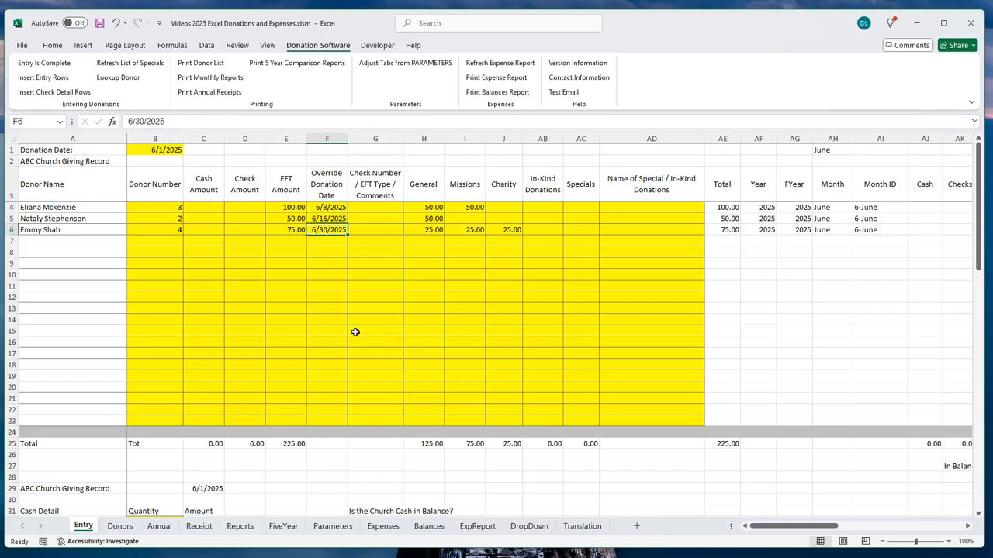